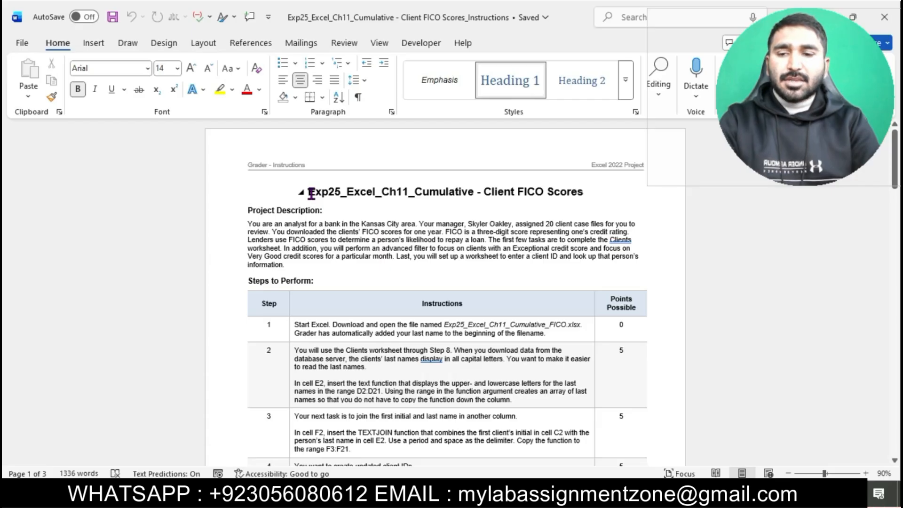
Set the document title's font size to 20 and highlight the title in turquoise.
drag(310, 192, 588, 192)
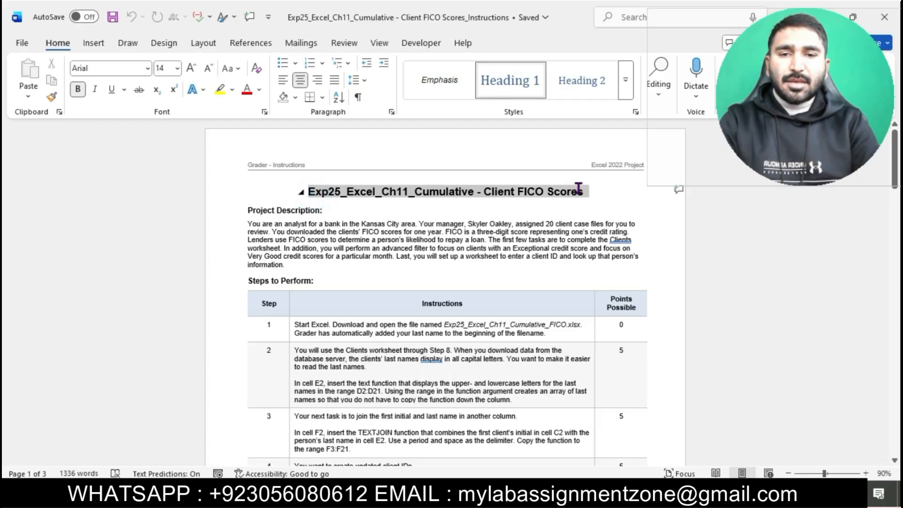
click(177, 68)
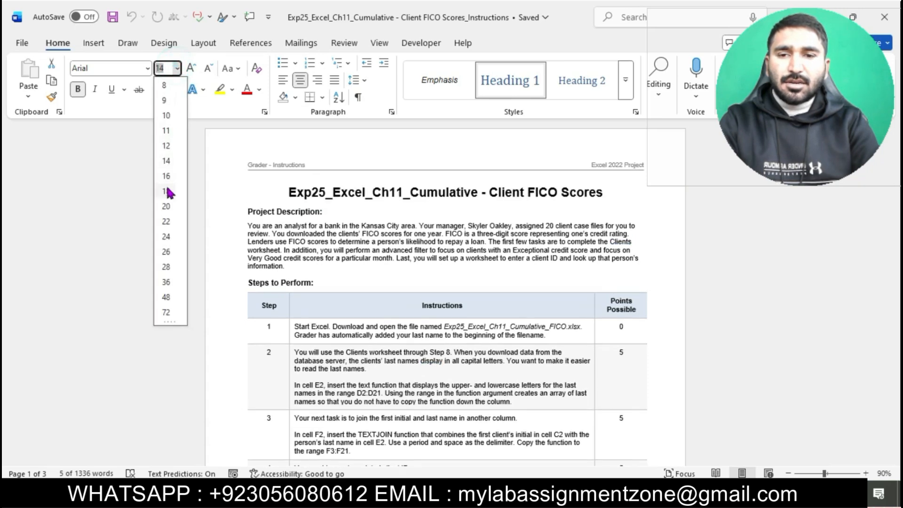
click(166, 206)
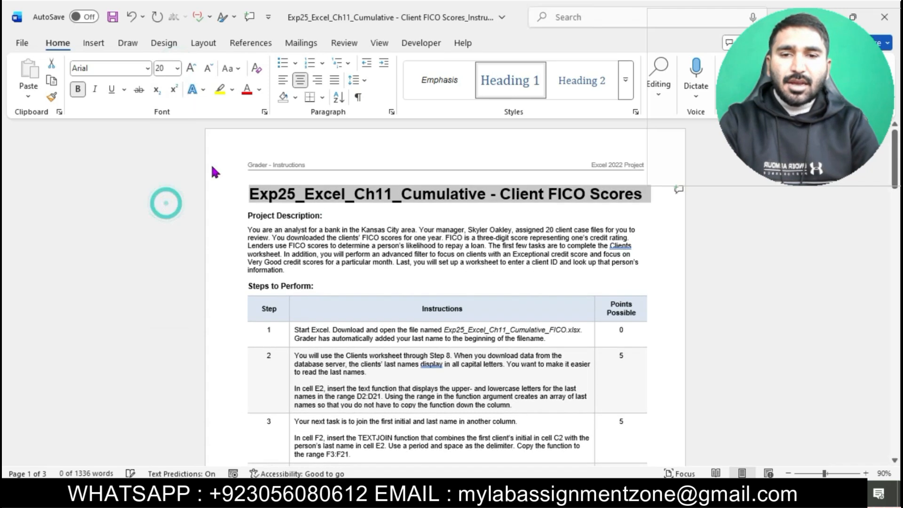
click(231, 89)
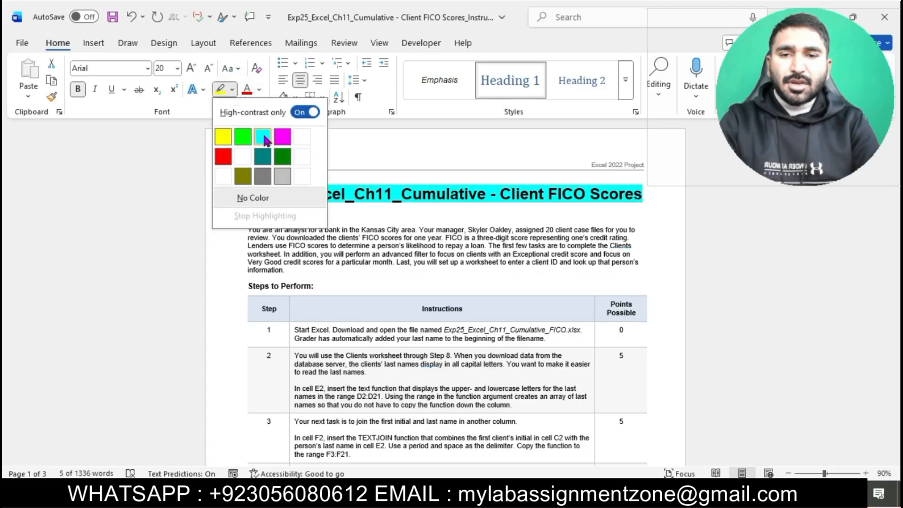
click(264, 138)
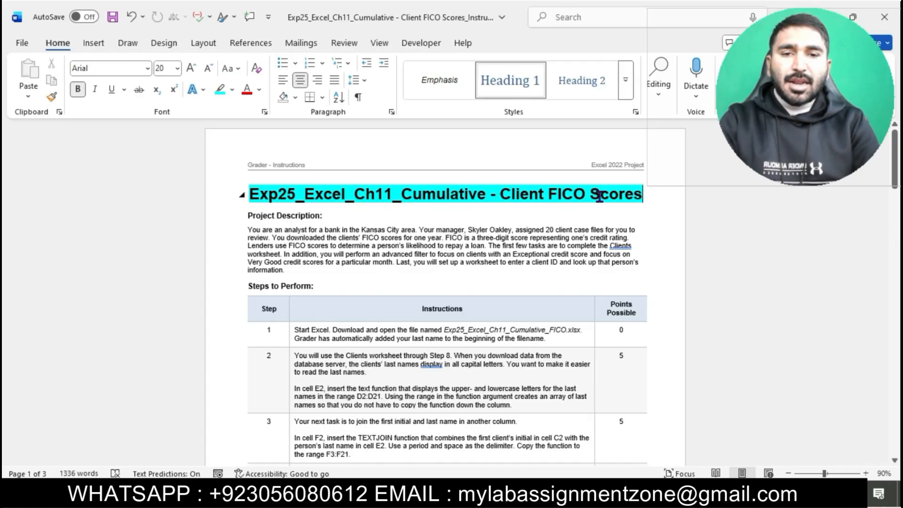
Set the font size of all the step rows in the instructions table to 12.
scroll(463, 250, down, 2)
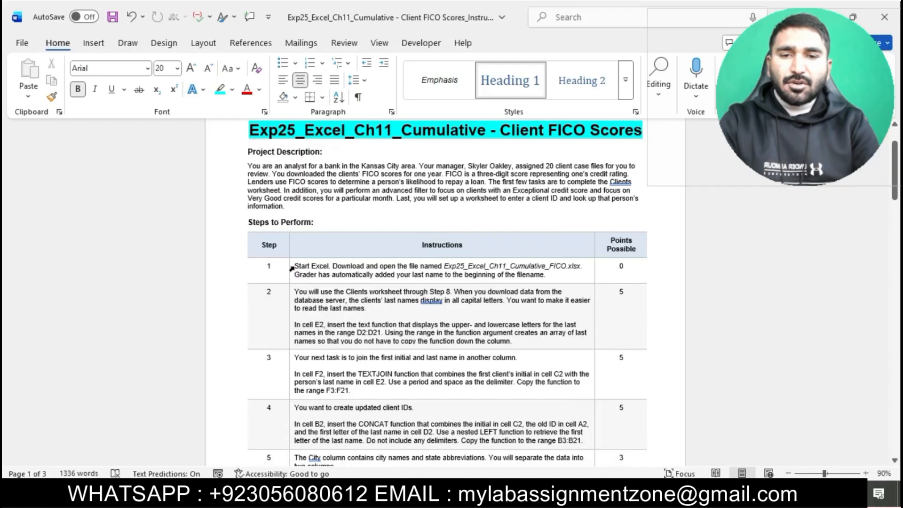
drag(292, 267, 611, 442)
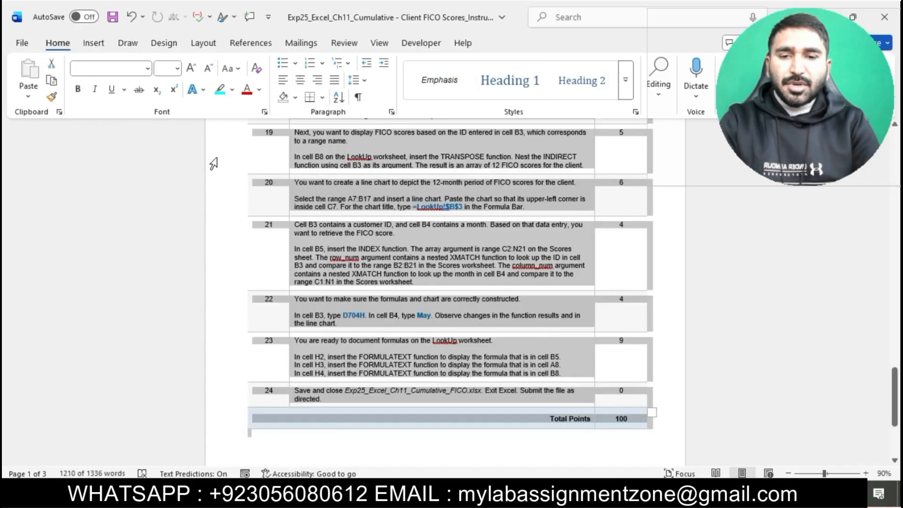
click(178, 69)
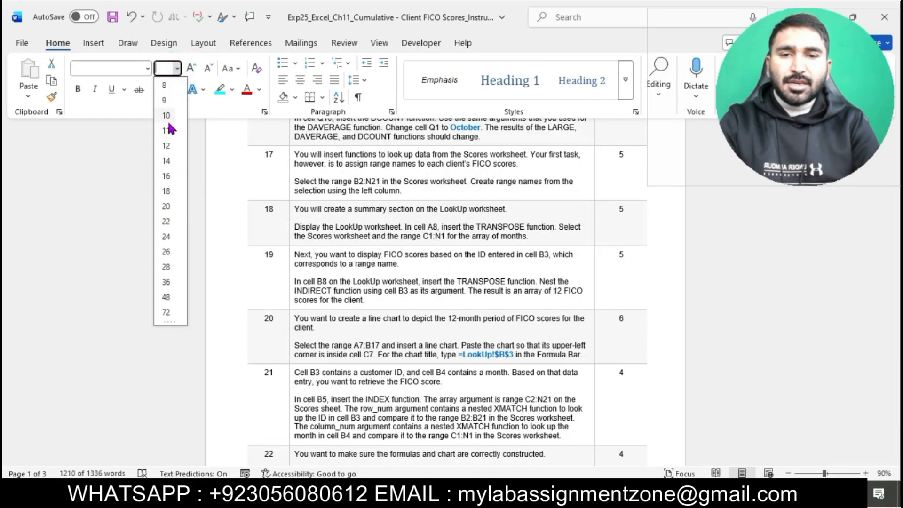
click(166, 145)
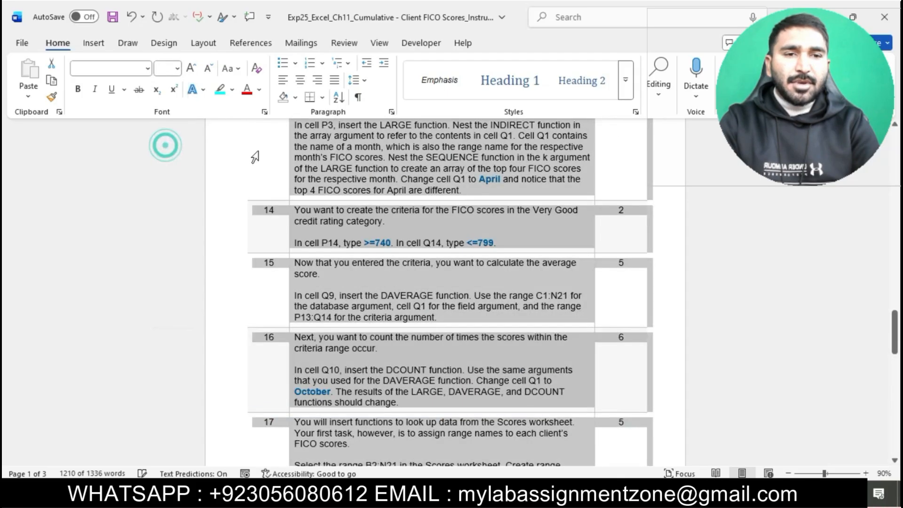
click(399, 182)
scroll(398, 182, up, 15)
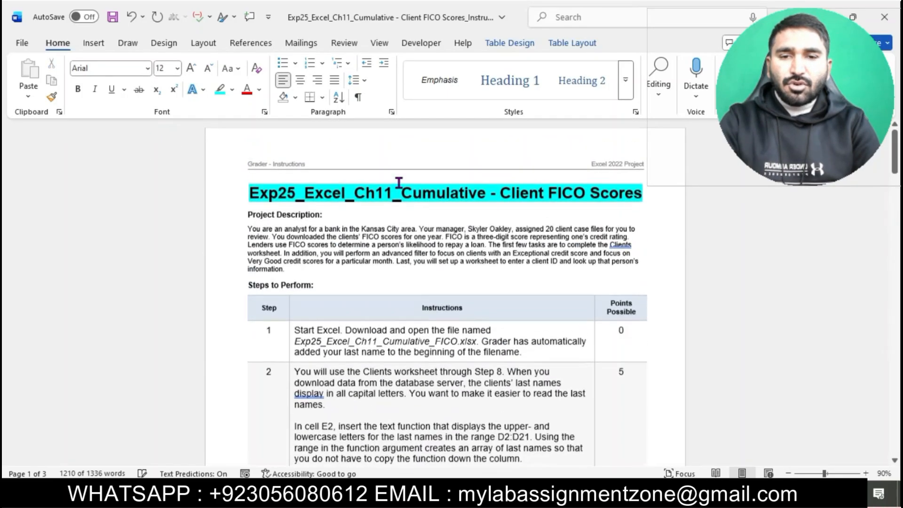
Highlight the step 1 instruction text in turquoise.
ctrl+scroll(399, 182, up, 3)
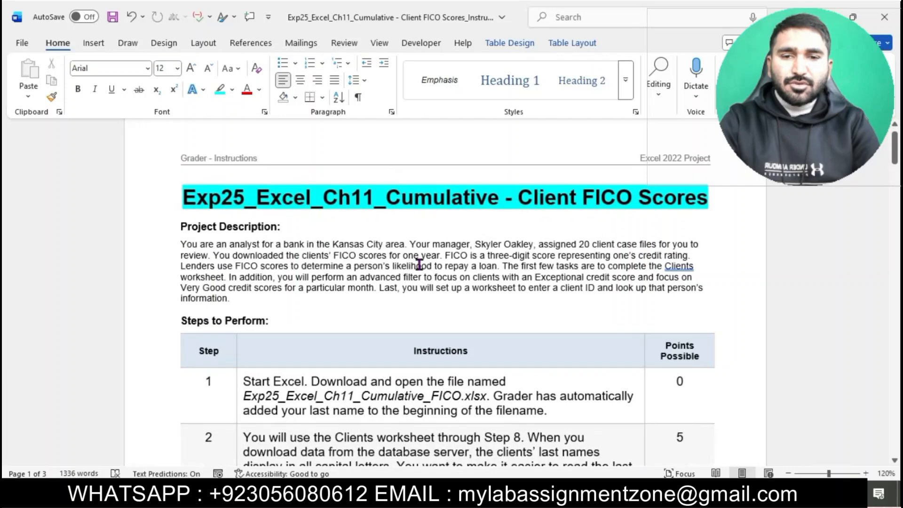
scroll(419, 264, down, 1)
scroll(419, 265, down, 2)
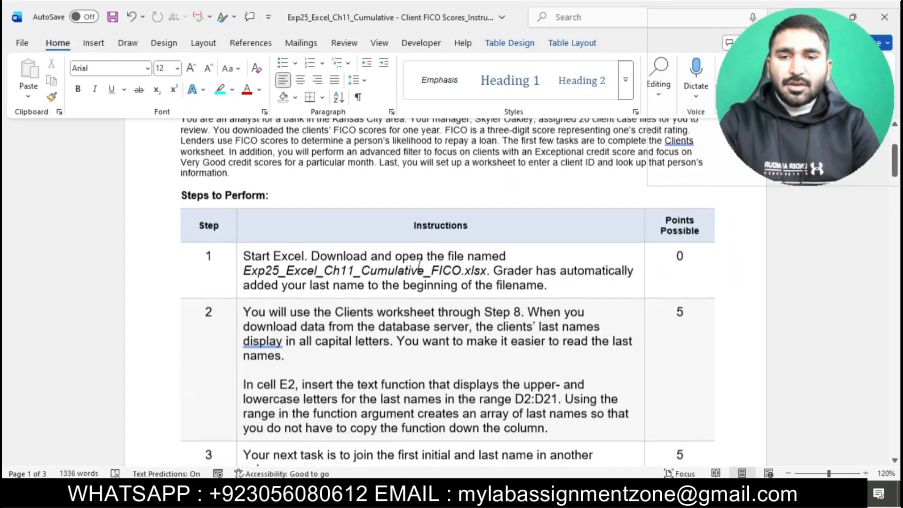
click(235, 259)
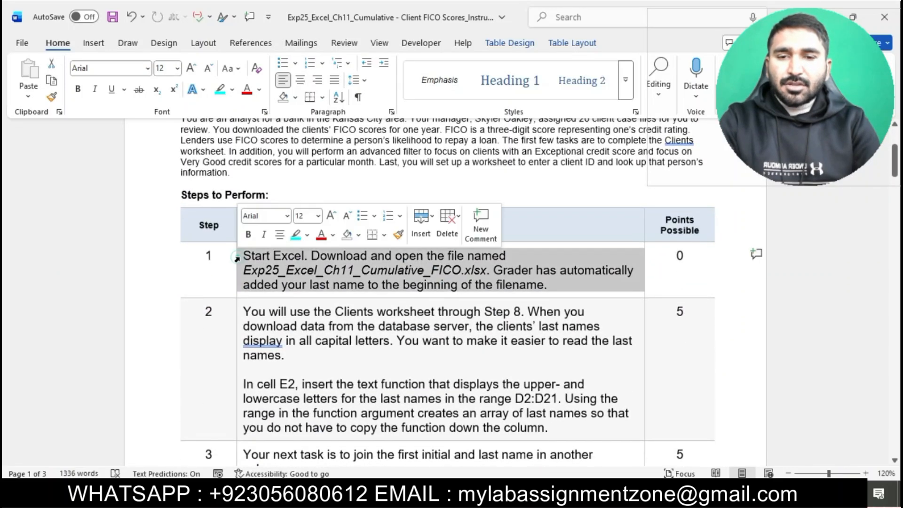
click(295, 234)
click(309, 269)
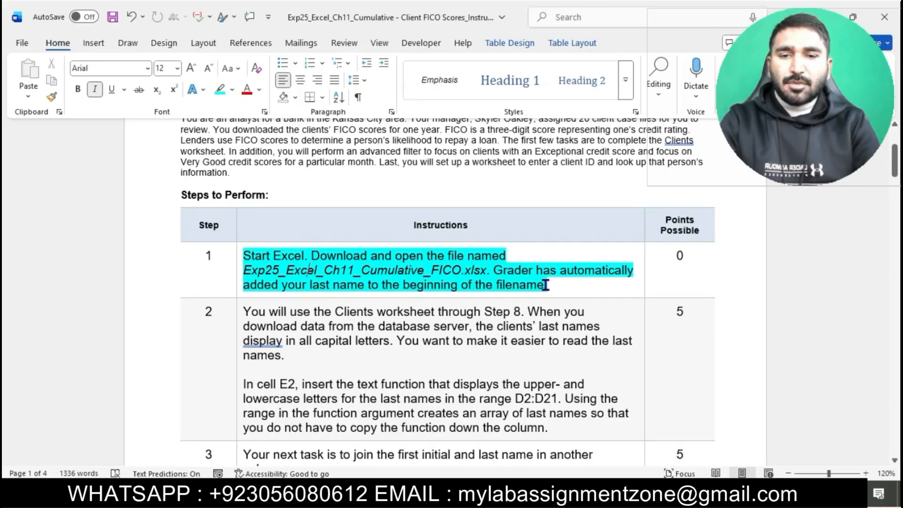
scroll(545, 282, down, 1)
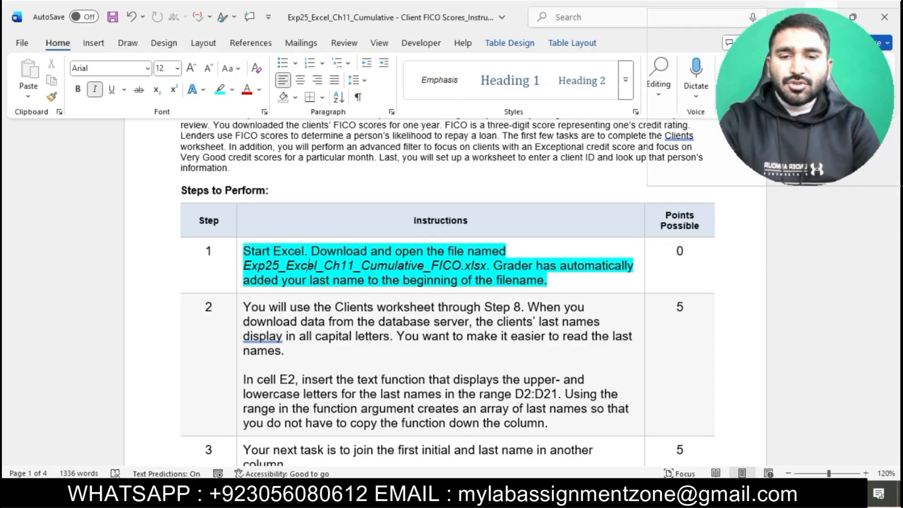
Open the Exp25_Excel_Ch11_Cumulative_FICO workbook from the Desktop folder in Excel.
click(329, 493)
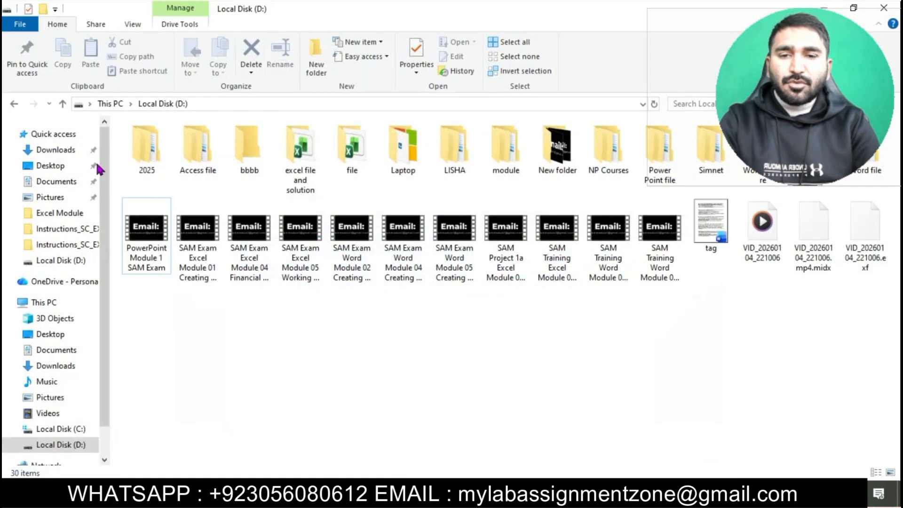
drag(61, 151, 60, 172)
click(60, 170)
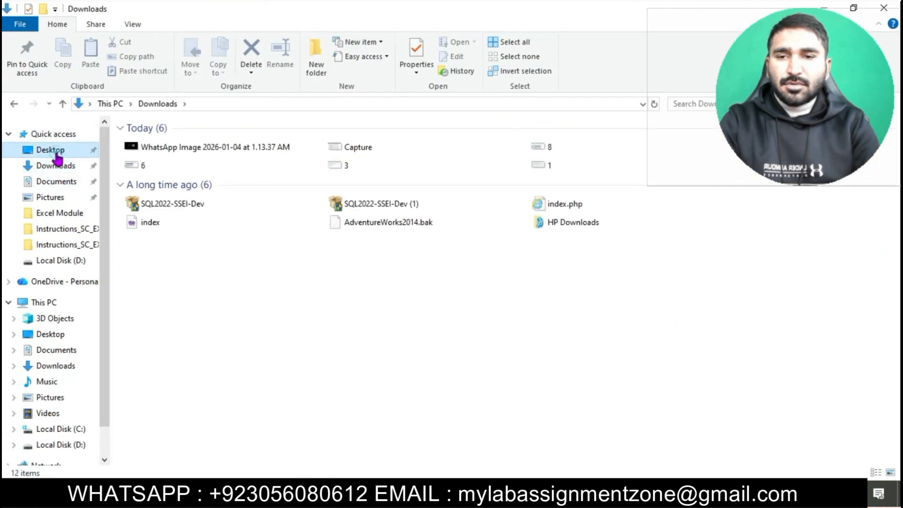
click(56, 151)
double_click(157, 156)
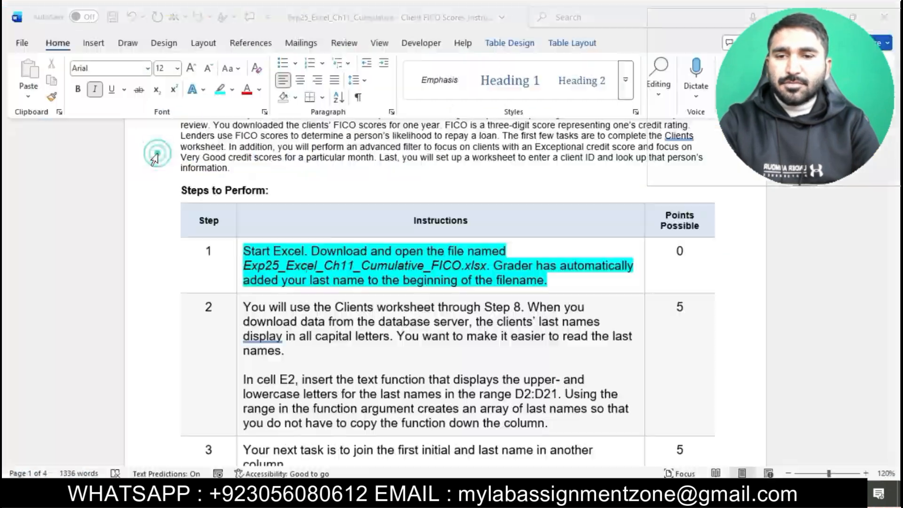
click(350, 493)
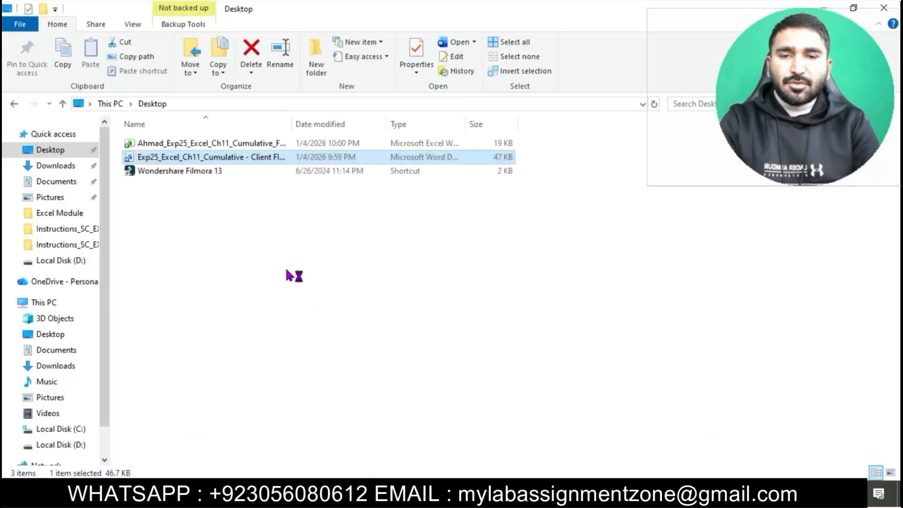
double_click(208, 145)
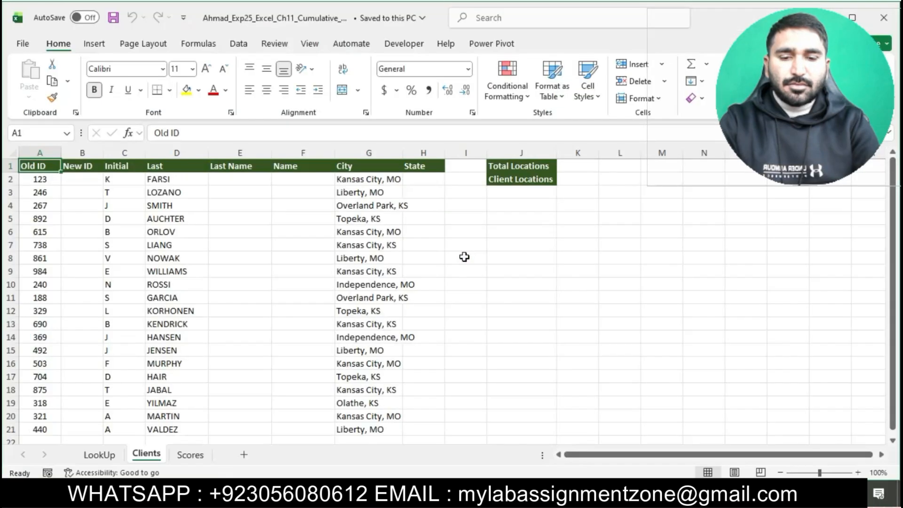
Switch to the Word instructions, highlight the step 2 text in turquoise, and select its passage about cell E2 and range D2:D21.
click(442, 494)
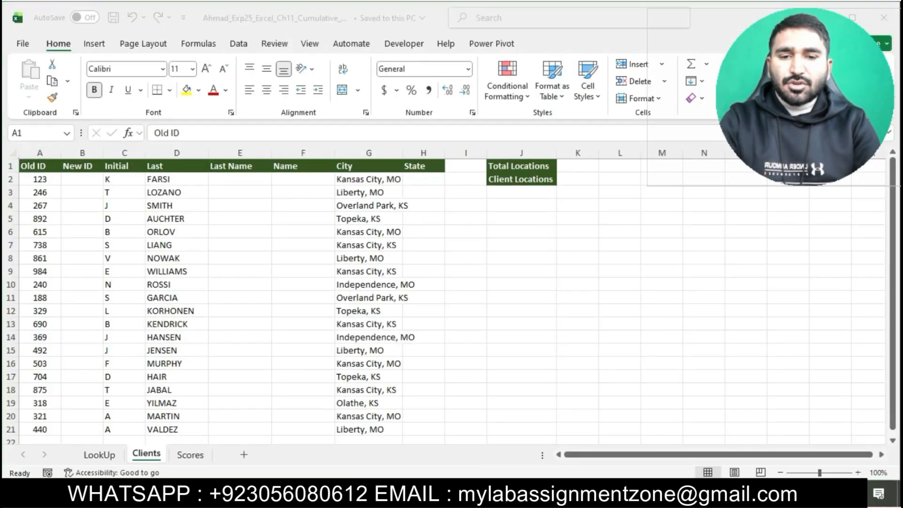
scroll(449, 333, down, 1)
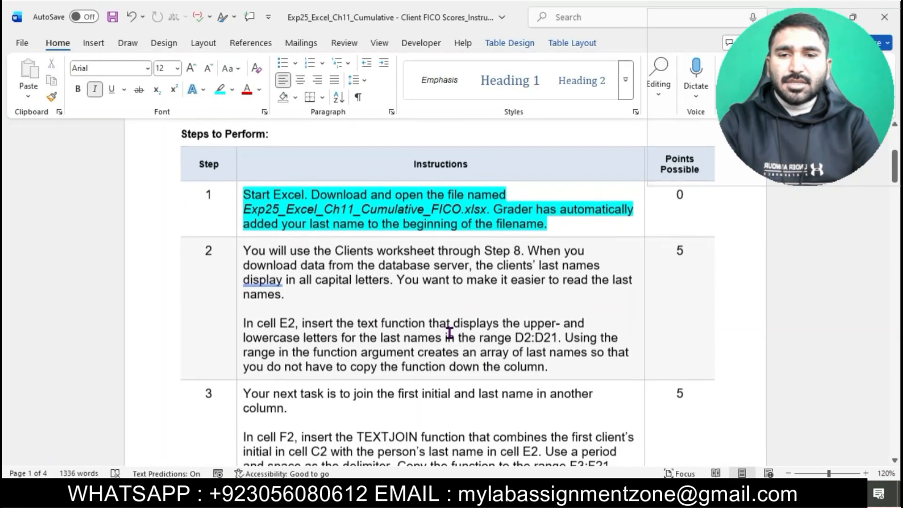
click(238, 252)
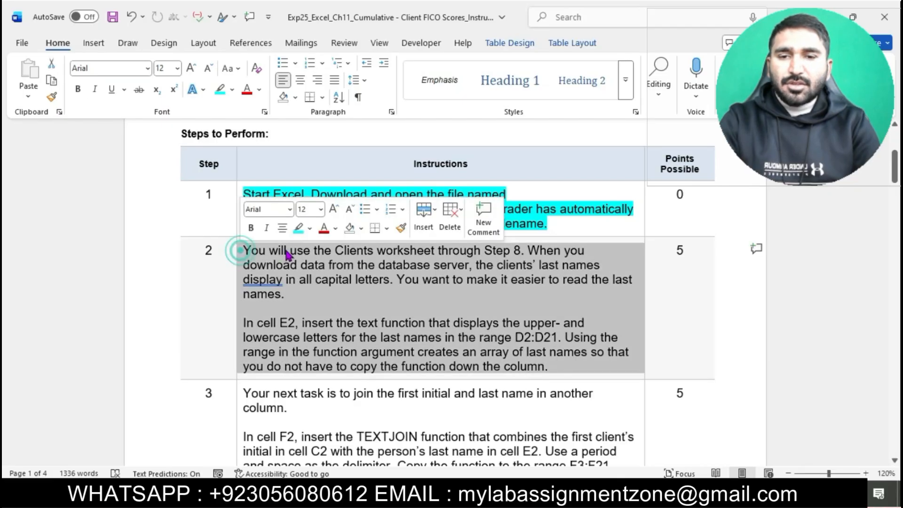
click(297, 230)
click(338, 310)
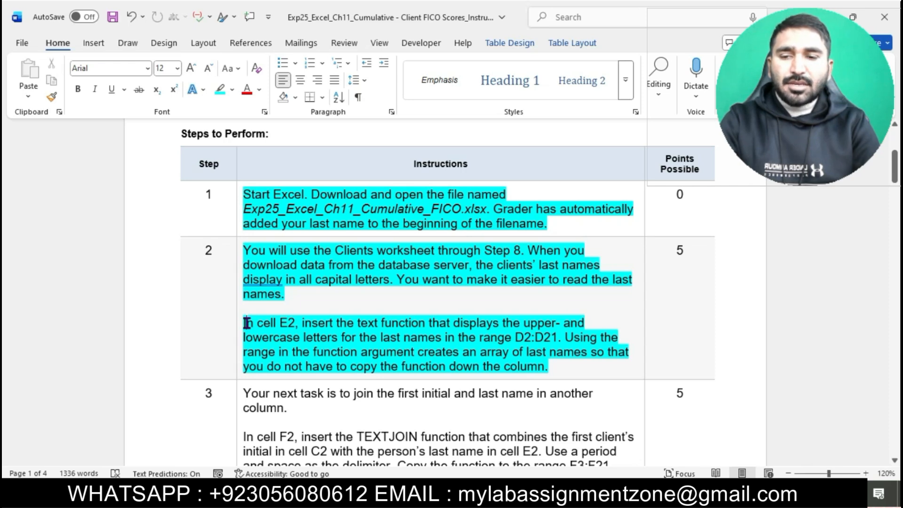
drag(244, 322, 556, 343)
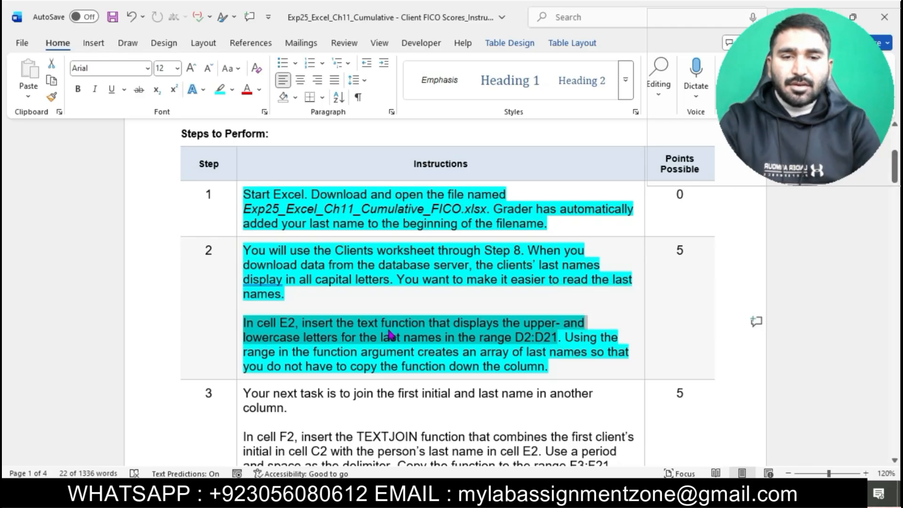
Switch to the Excel workbook and enter =PROPER(D2:D21) in cell E2 of the Clients worksheet.
click(325, 494)
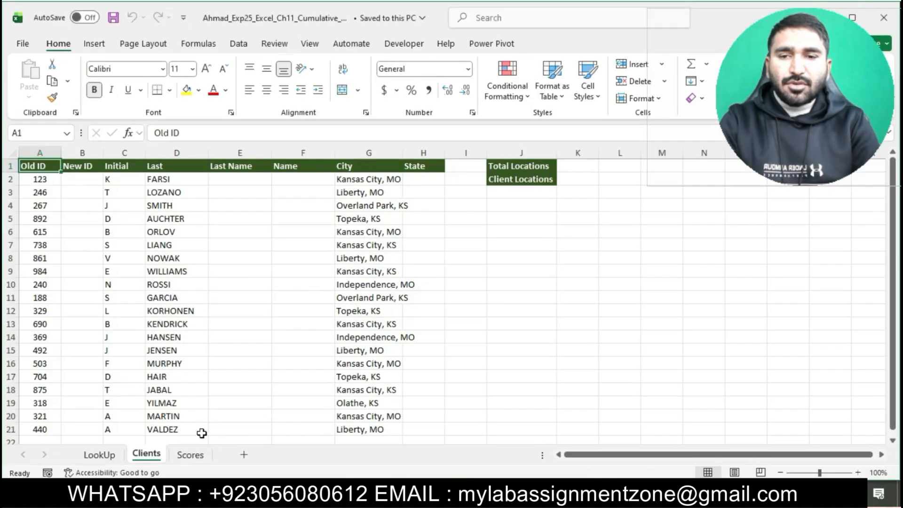
click(243, 183)
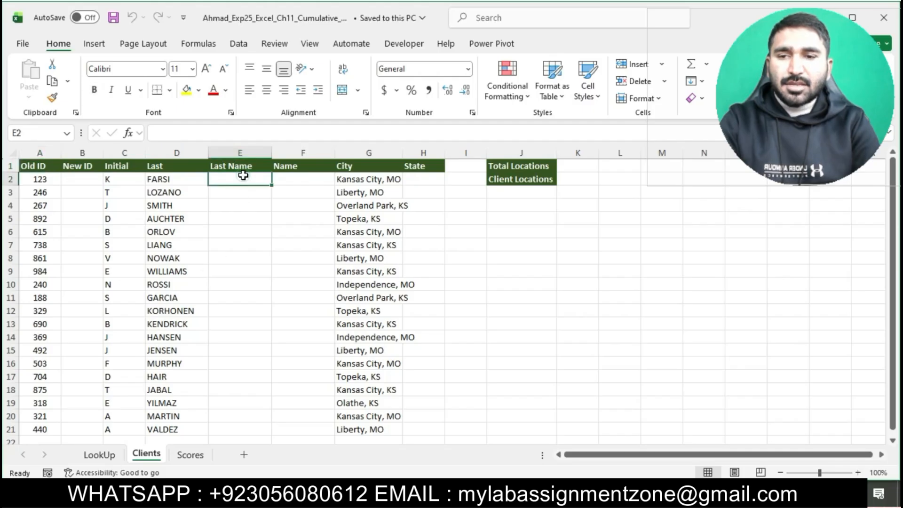
text(=)
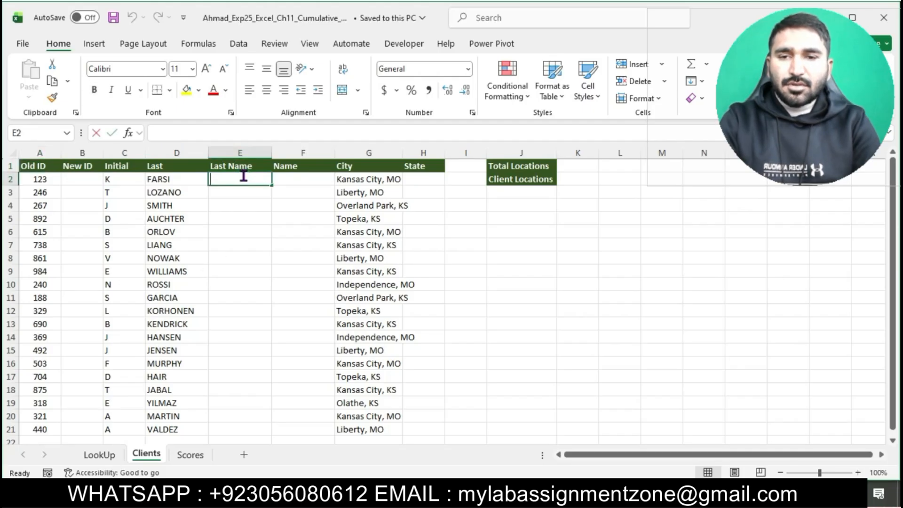
text(PROPER)
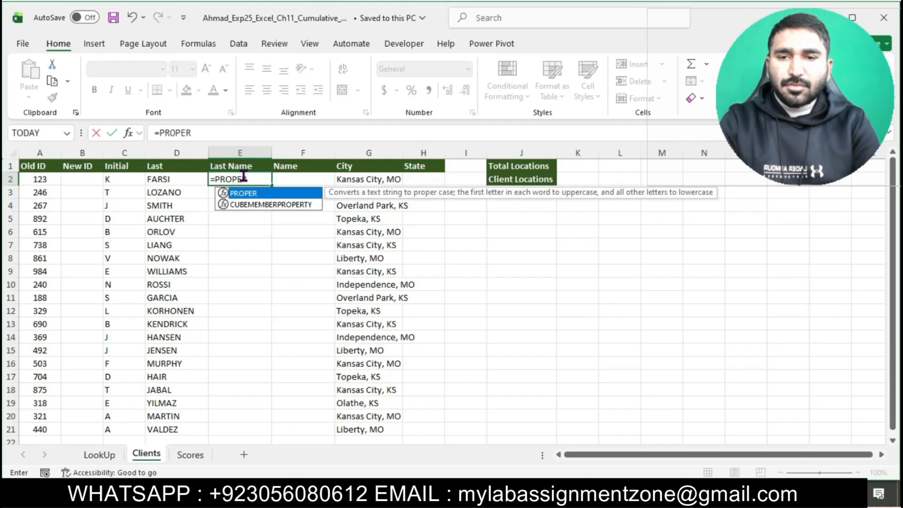
double_click(242, 193)
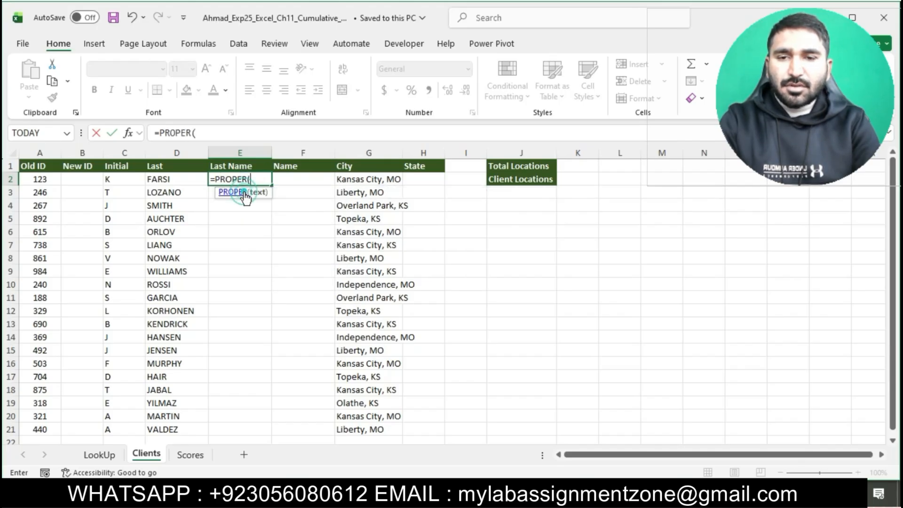
text(D)
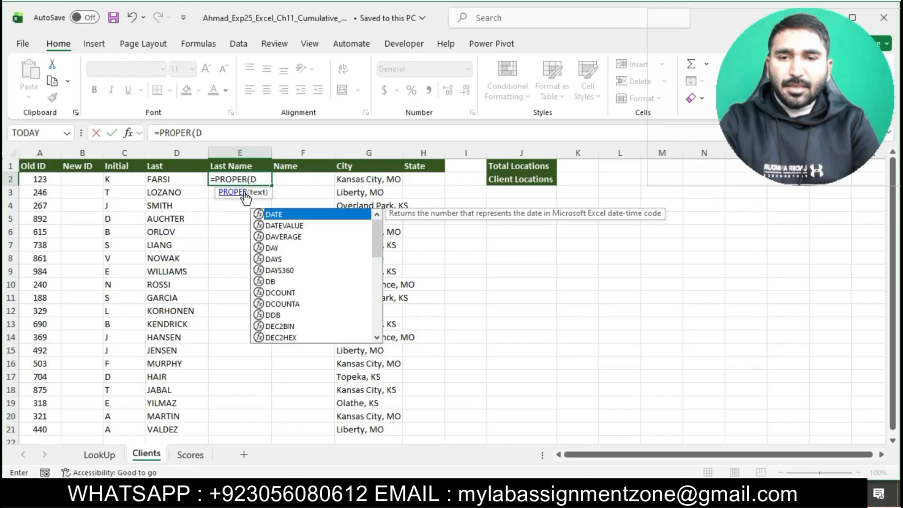
text(2:D21)
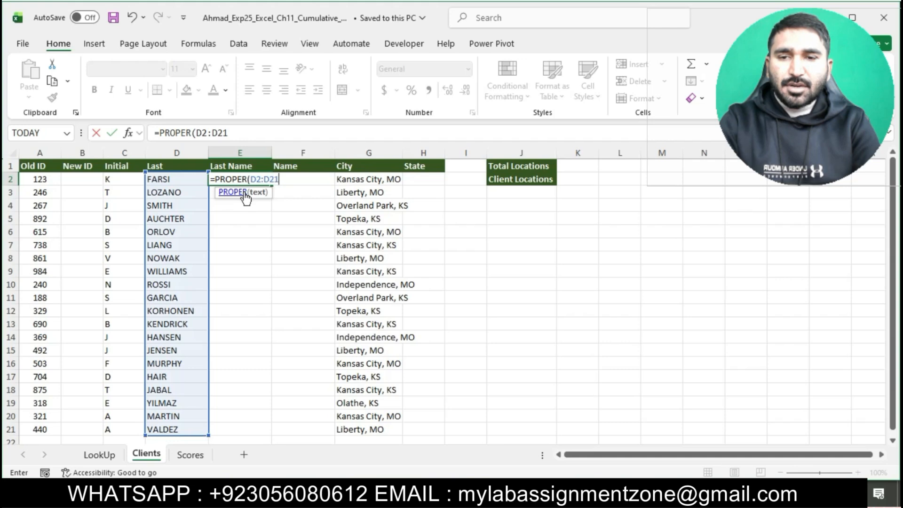
text())
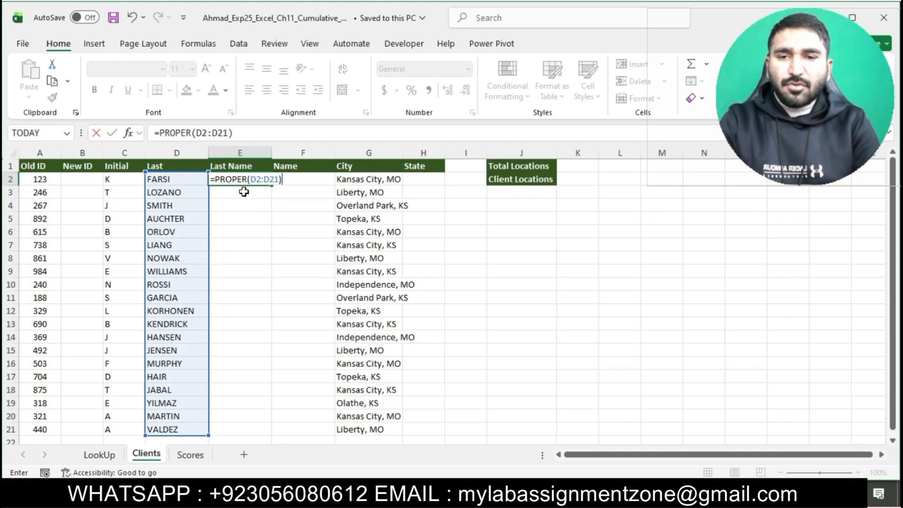
key(Return)
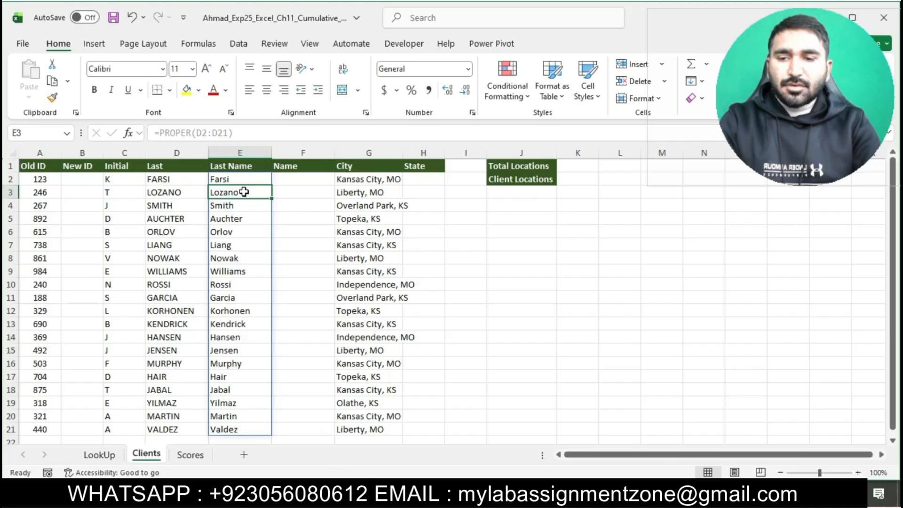
Switch to the Word instructions, highlight the step 3 text in turquoise, and select its passage about the TEXTJOIN function in cell F2.
click(439, 492)
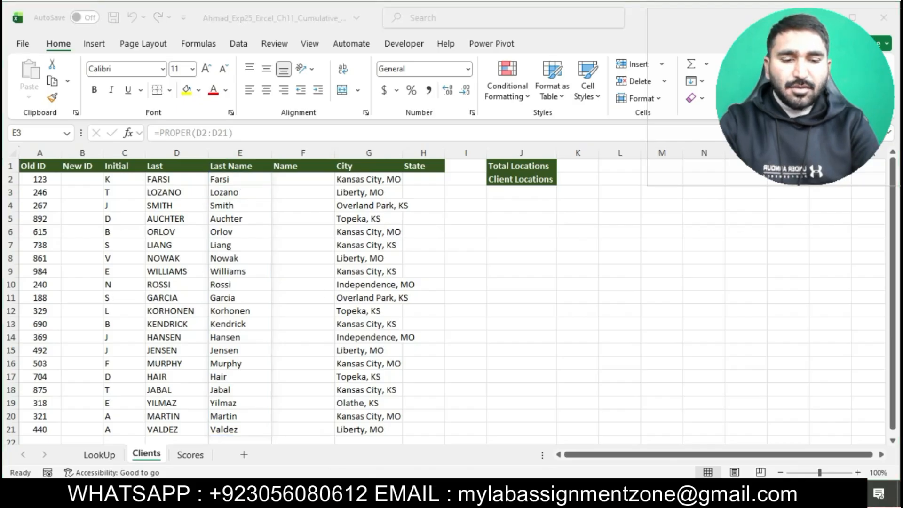
click(579, 338)
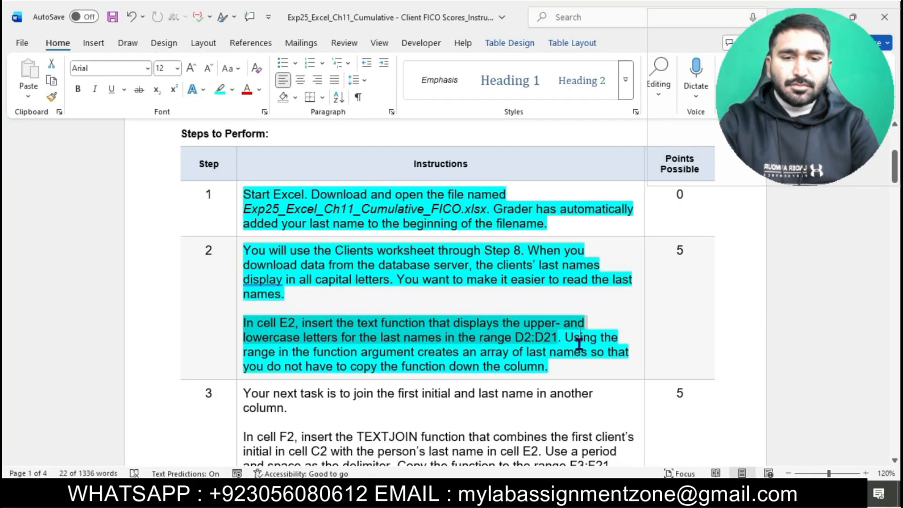
scroll(508, 365, down, 1)
scroll(508, 366, down, 3)
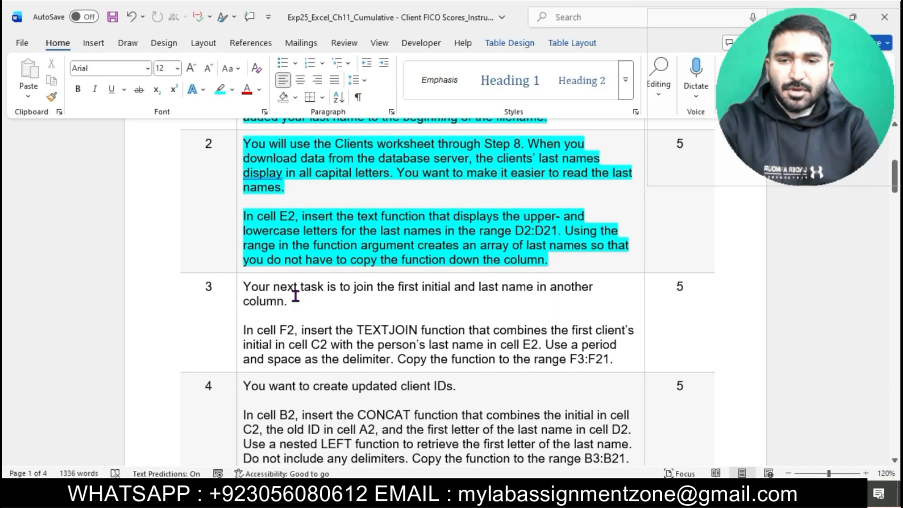
click(239, 290)
click(296, 265)
click(297, 312)
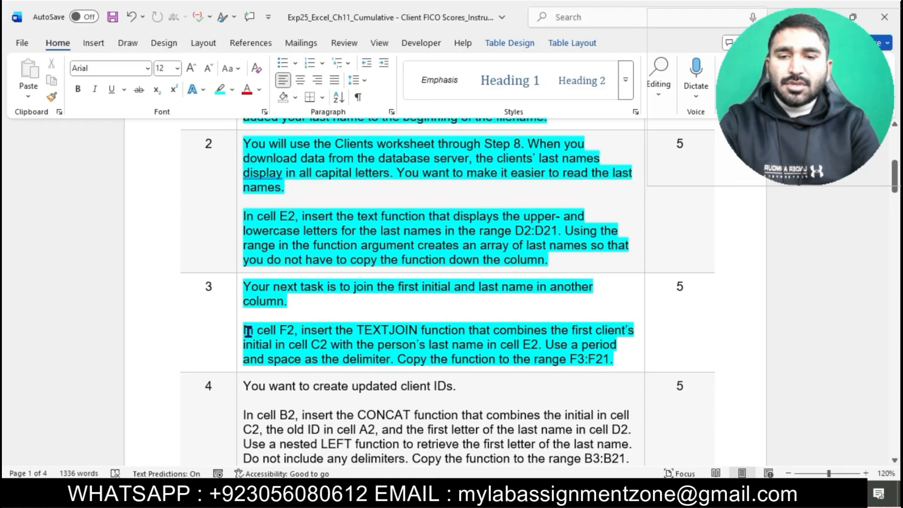
drag(248, 330, 531, 346)
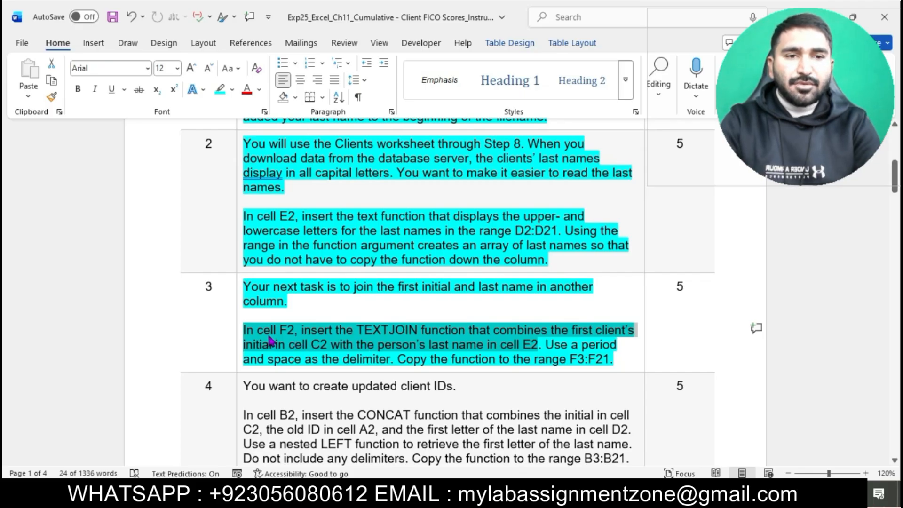
Switch to the Excel workbook and enter =TEXTJOIN(".",TRUE,C2,E2) in cell F2 of the Clients worksheet.
key(alt+Tab)
click(304, 179)
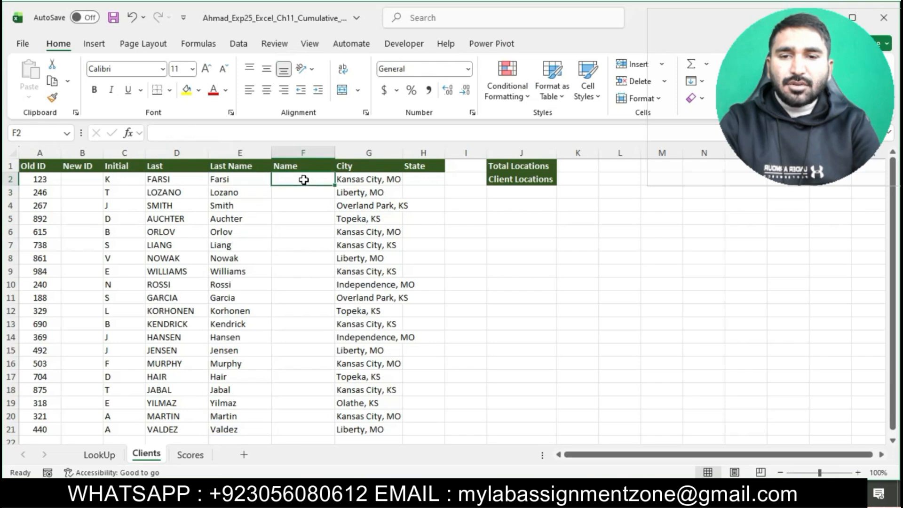
double_click(303, 179)
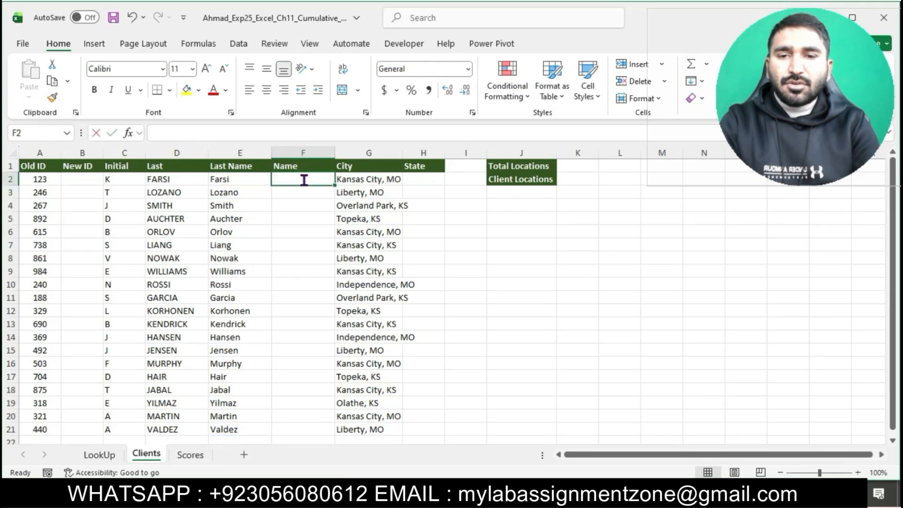
text(=TEXT)
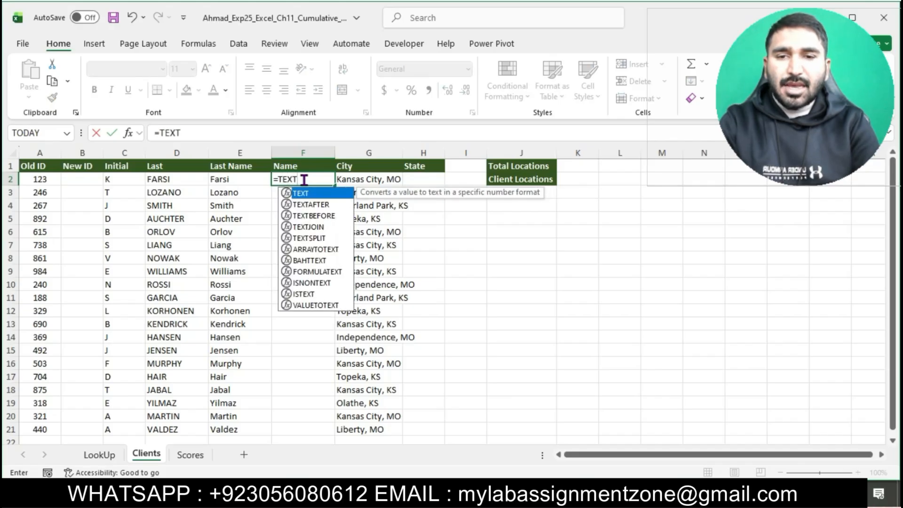
text(J)
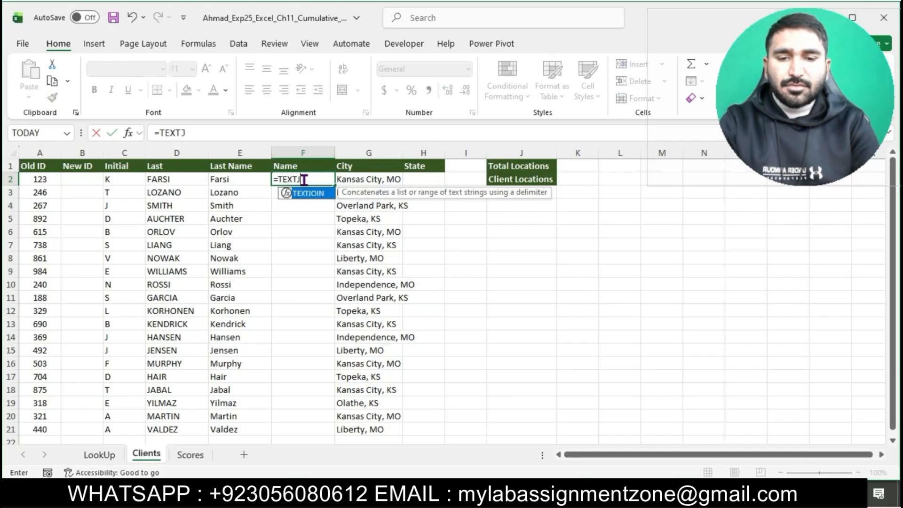
double_click(314, 196)
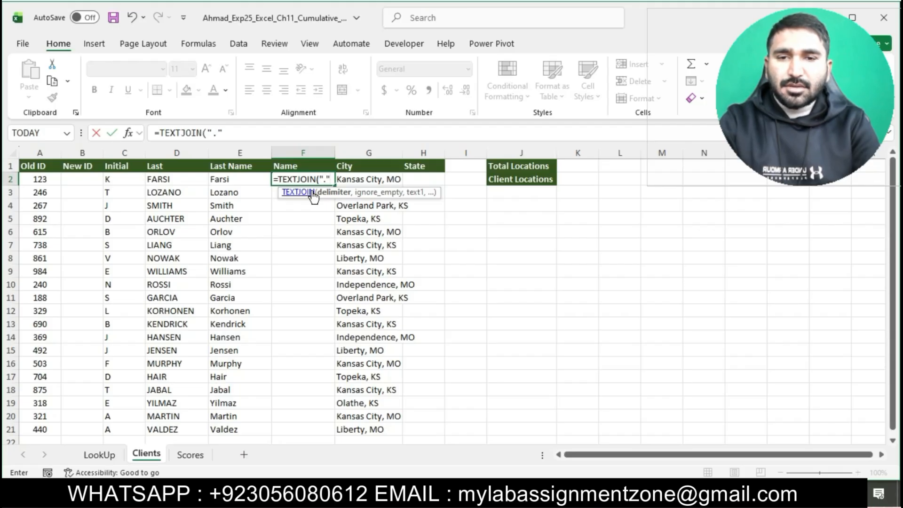
text(,)
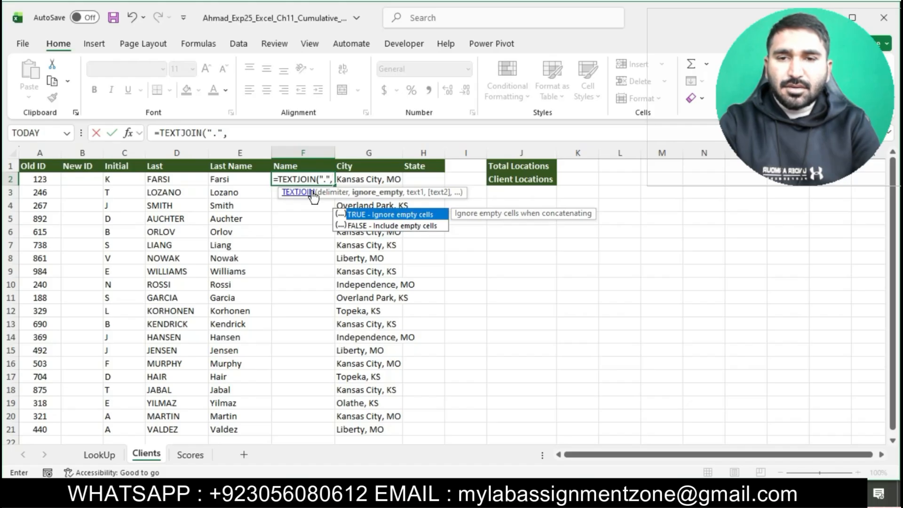
text(TRUE)
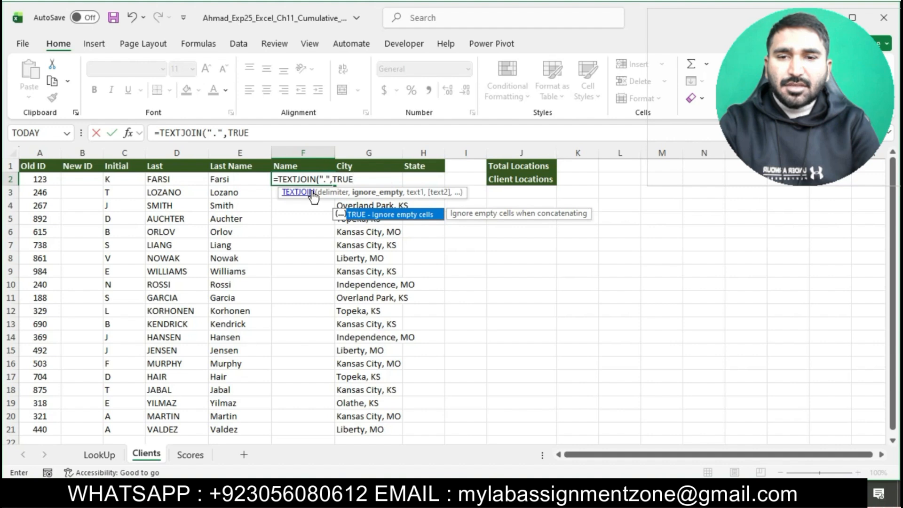
text(,C2)
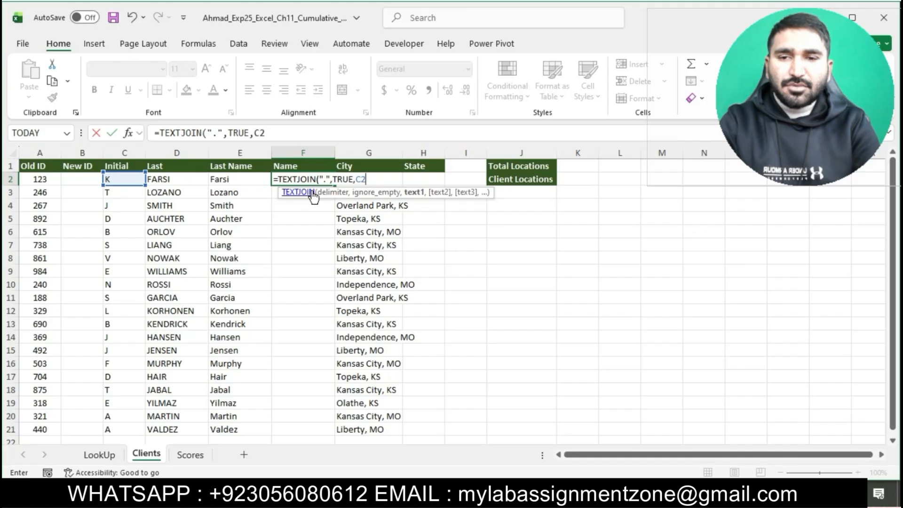
text(,)
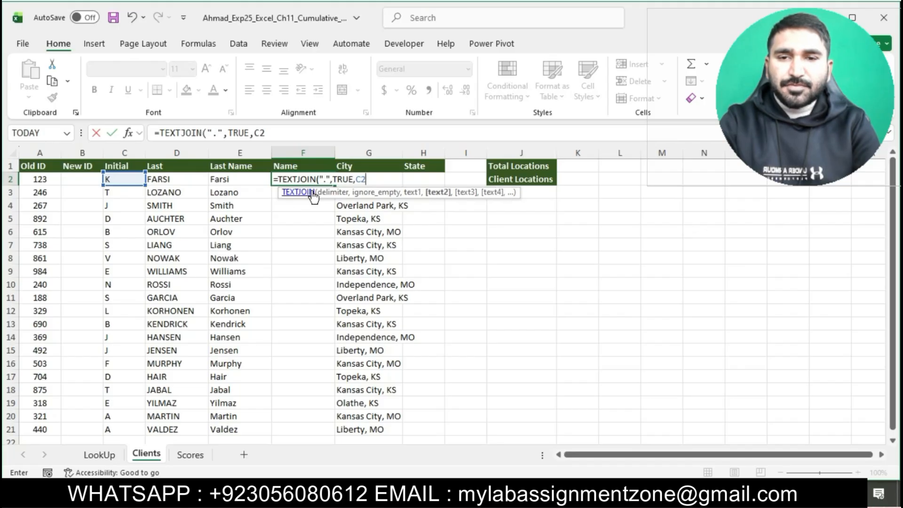
text(E2)
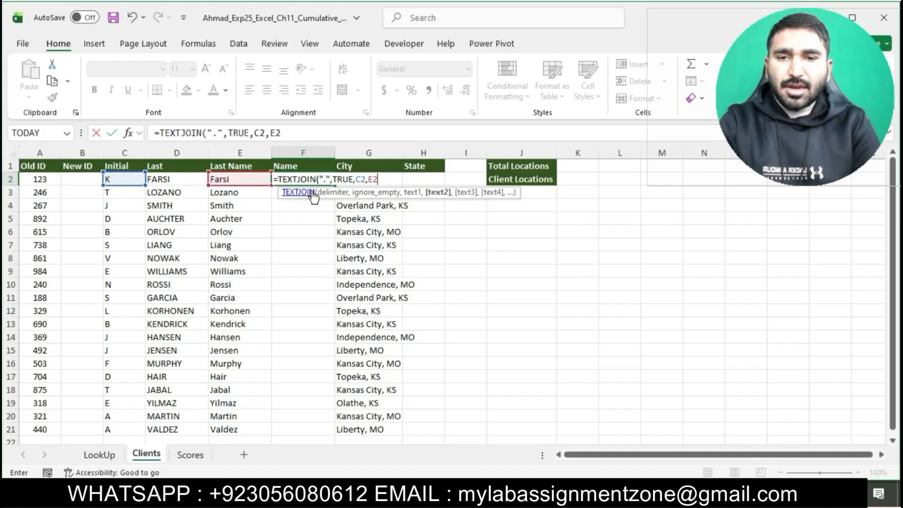
text())
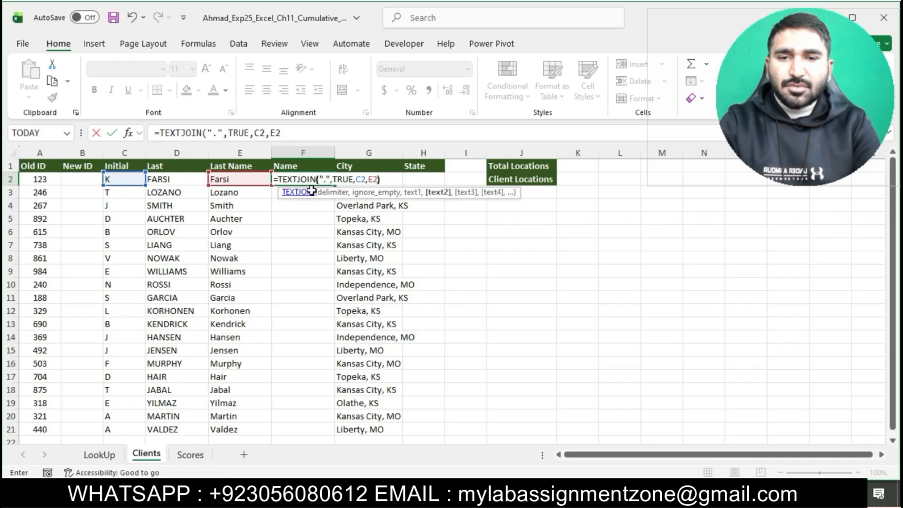
key(Return)
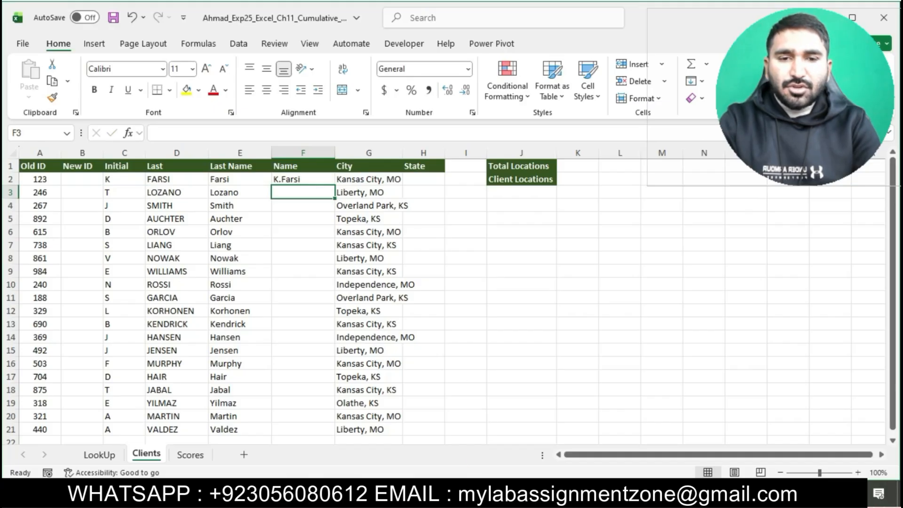
Select the copy instruction of step 3 in the Word document, and copy the F2 formula to F3:F21 in the Excel workbook.
click(460, 493)
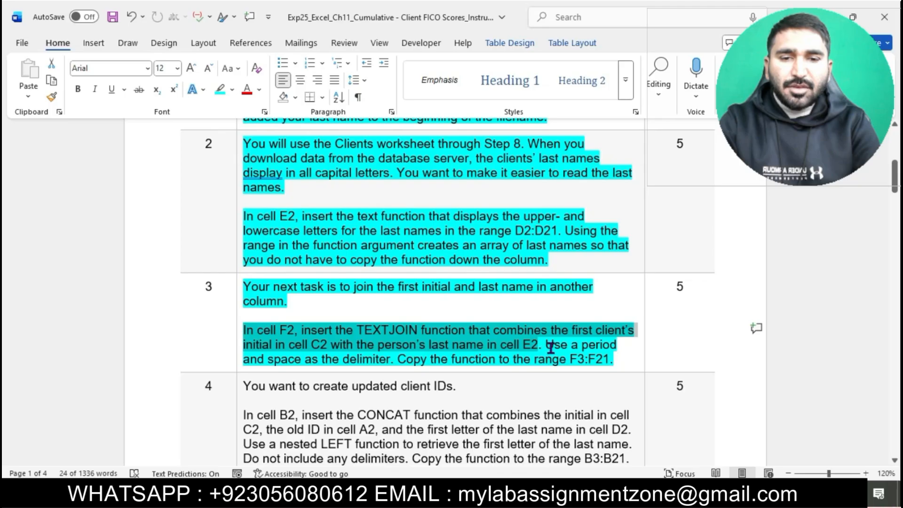
drag(397, 359, 627, 359)
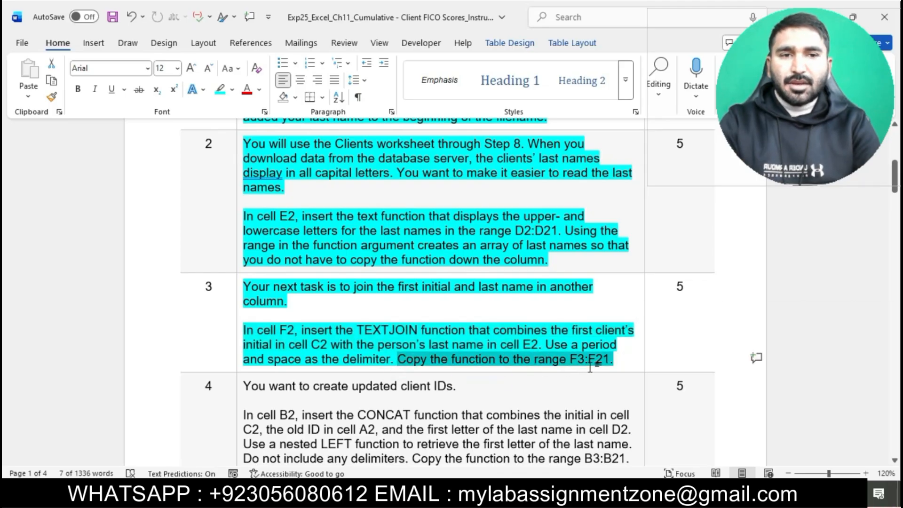
key(alt+Tab)
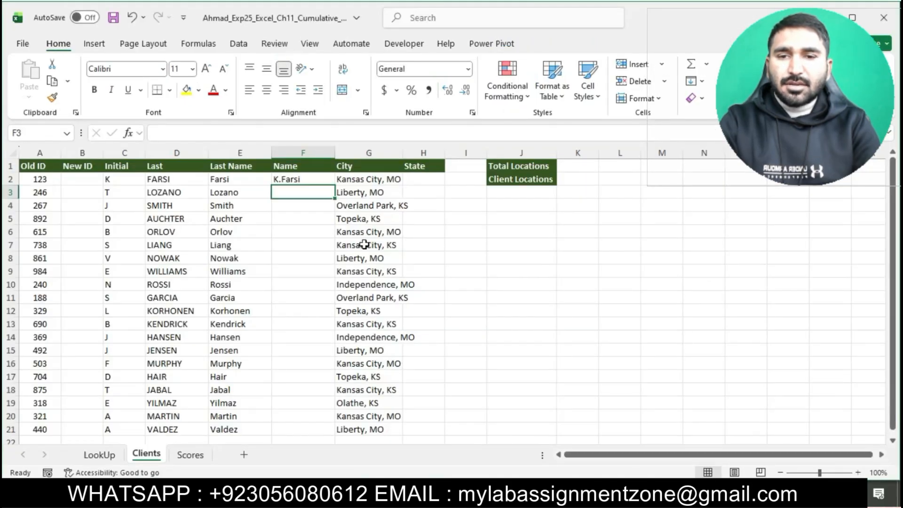
click(315, 181)
drag(334, 185, 318, 430)
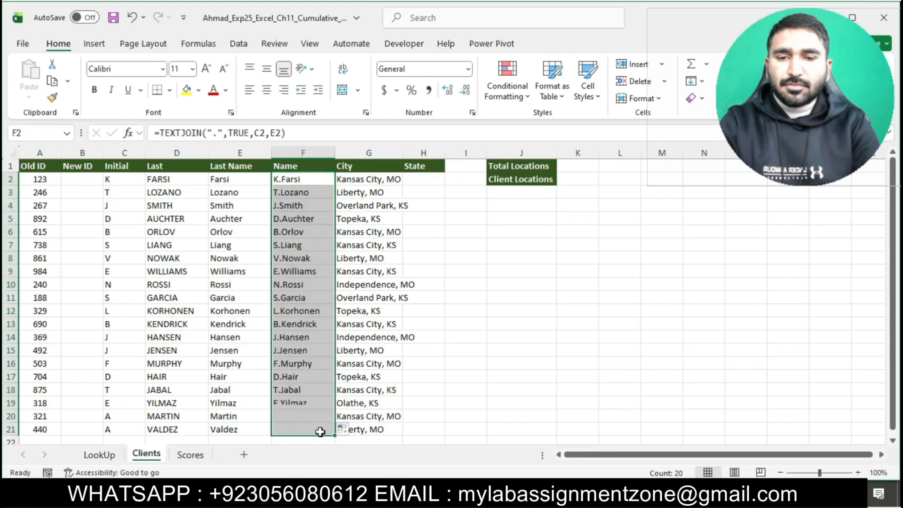
click(459, 409)
scroll(460, 409, down, 2)
scroll(459, 410, up, 1)
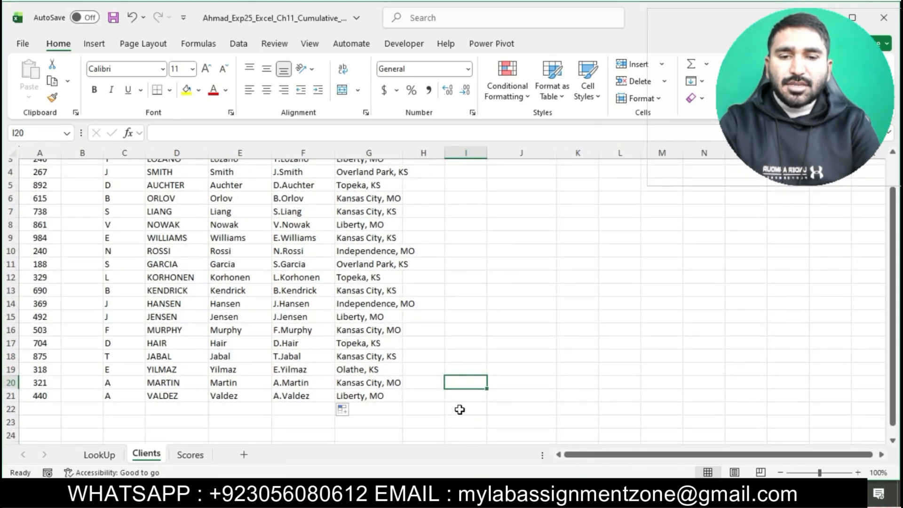
scroll(459, 409, up, 1)
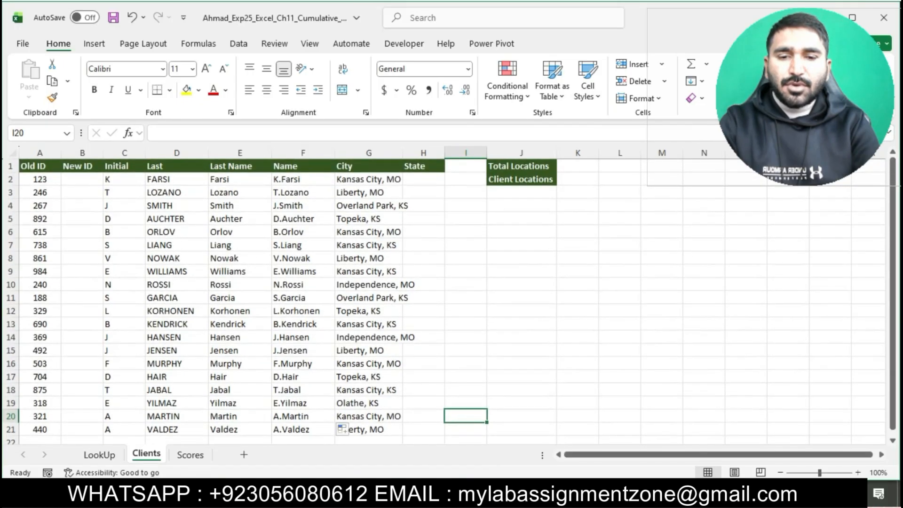
Switch to the Word instructions, highlight the step 4 text in turquoise, and select its passage about the CONCAT function in cell B2.
key(alt+Tab)
scroll(475, 338, down, 2)
scroll(474, 339, down, 3)
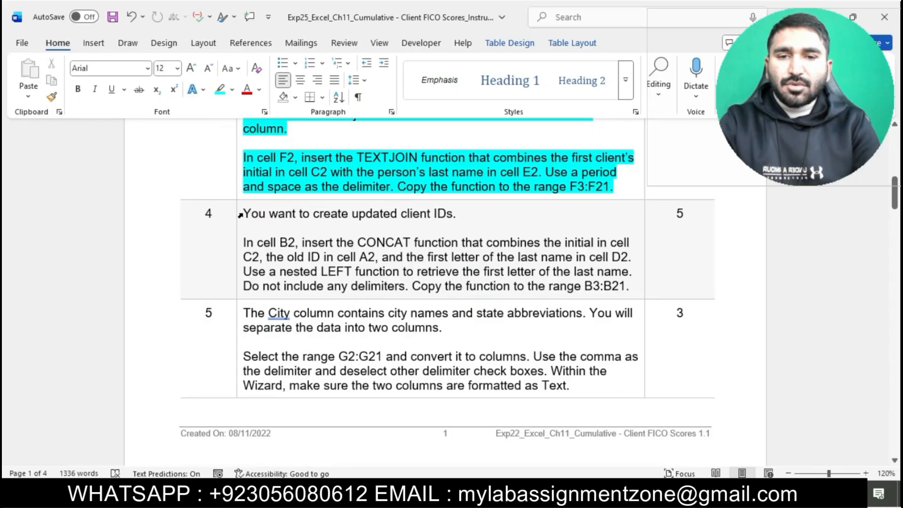
click(240, 215)
click(301, 191)
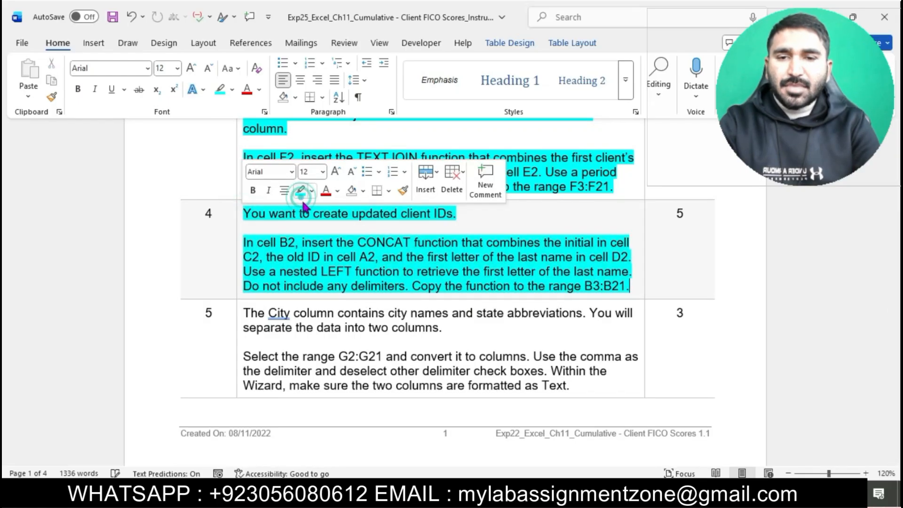
click(342, 286)
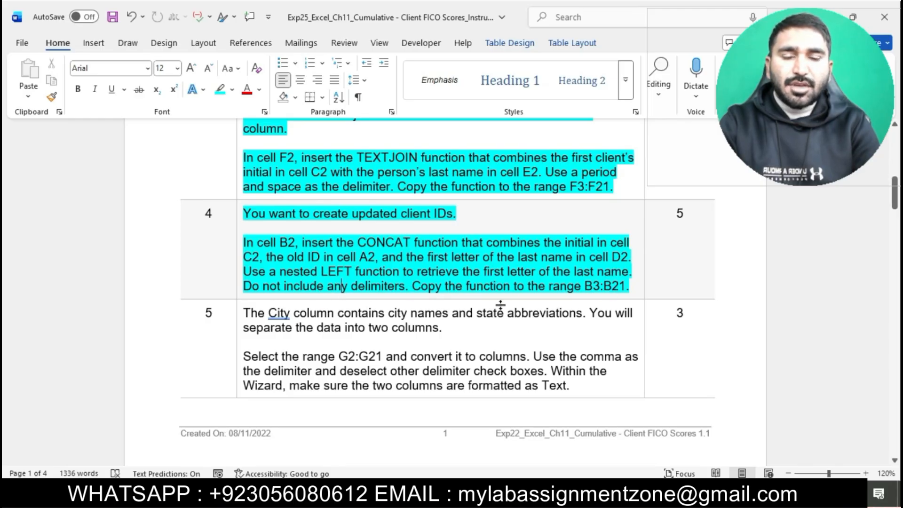
drag(248, 243, 614, 257)
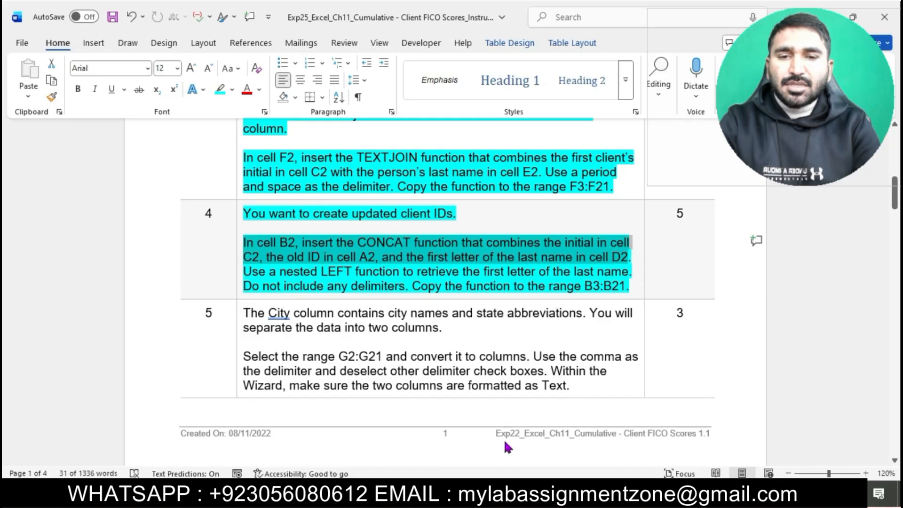
Switch to the Excel workbook and enter =CONCAT(C2,A2,LEFT(D2,1)) in cell B2 of the Clients worksheet.
key(alt+Tab)
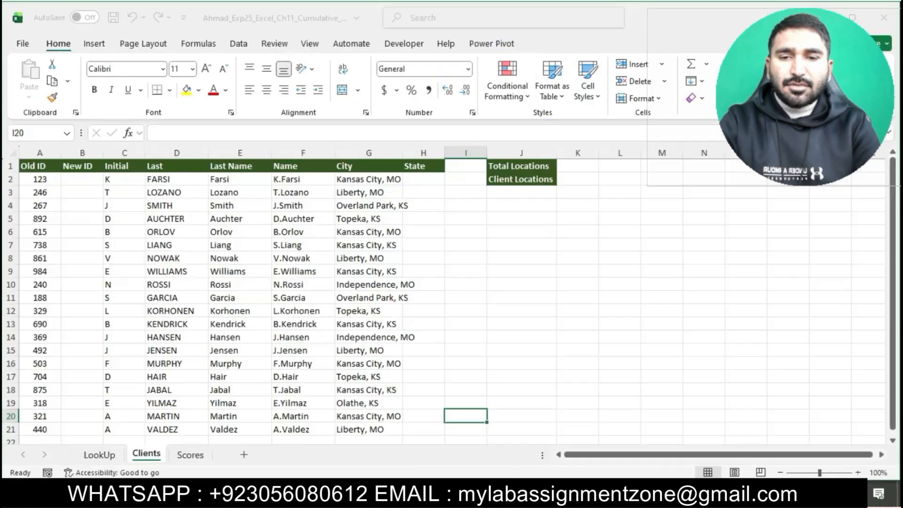
click(84, 178)
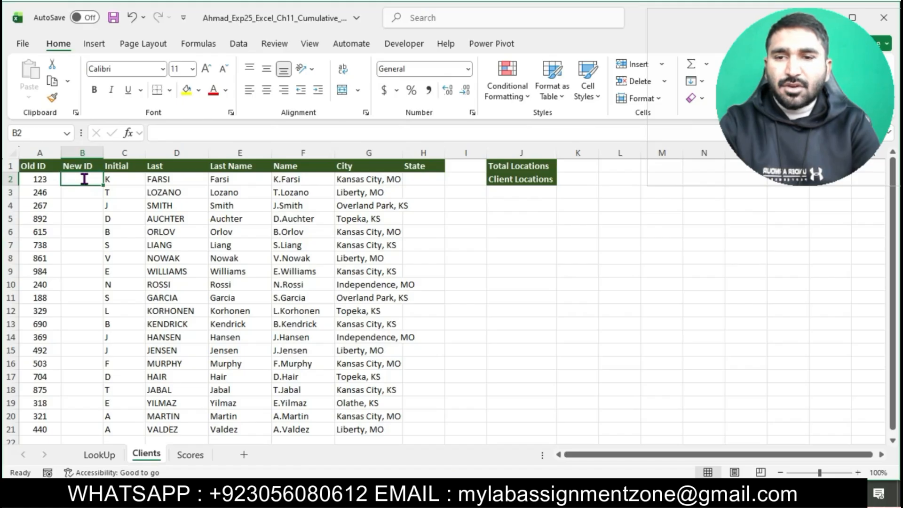
text(=)
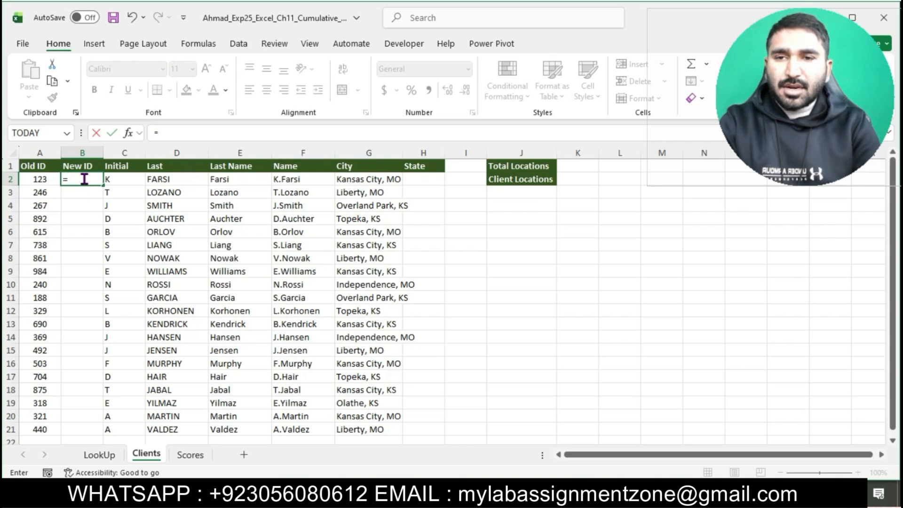
text(CONCAT)
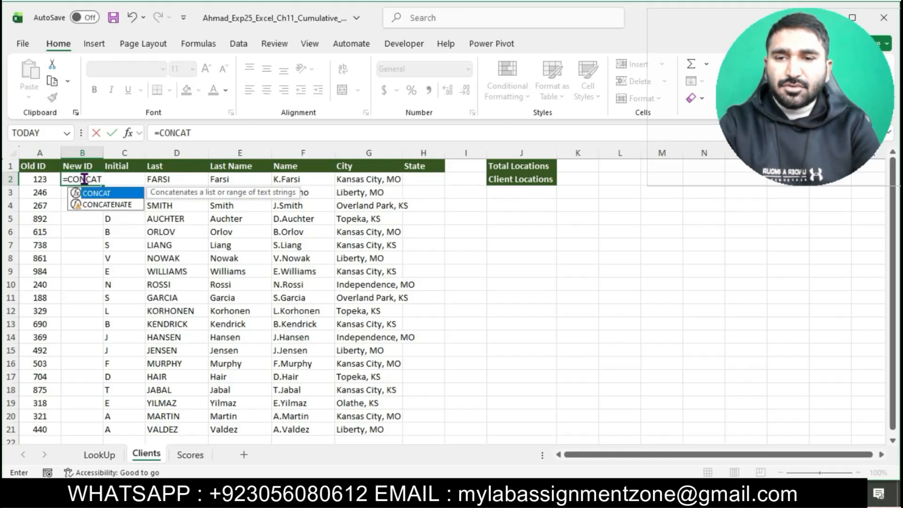
text((C2)
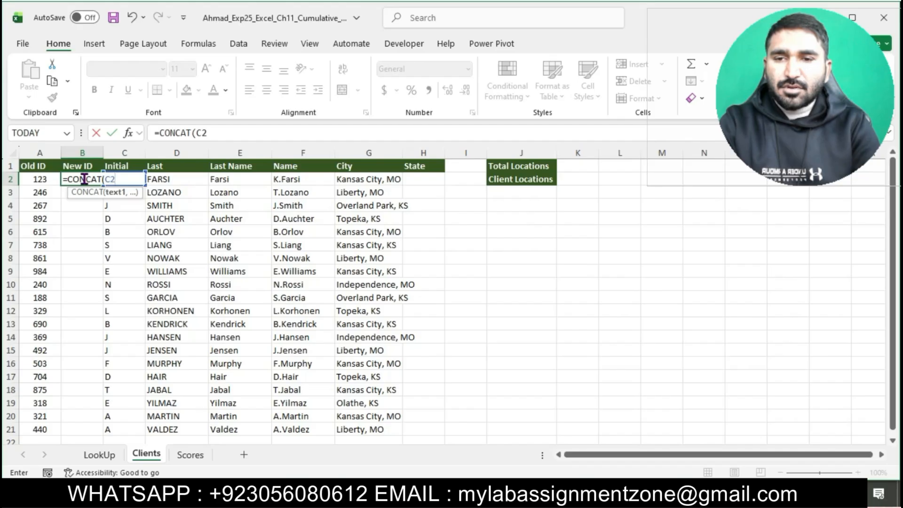
text(,A2)
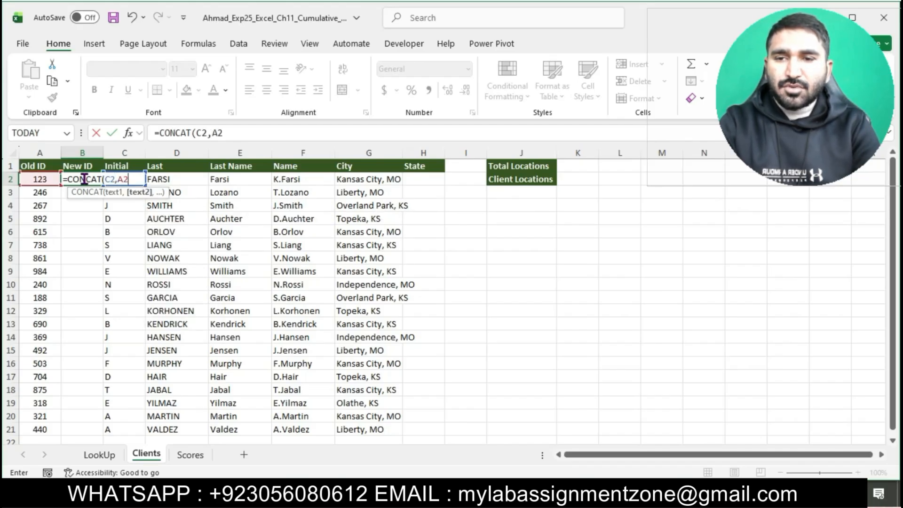
text(,LEFT()
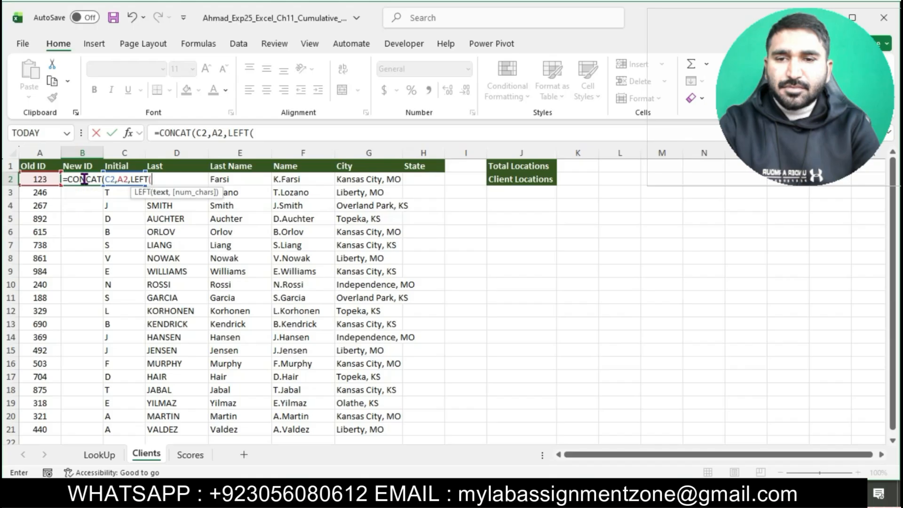
text(D2)
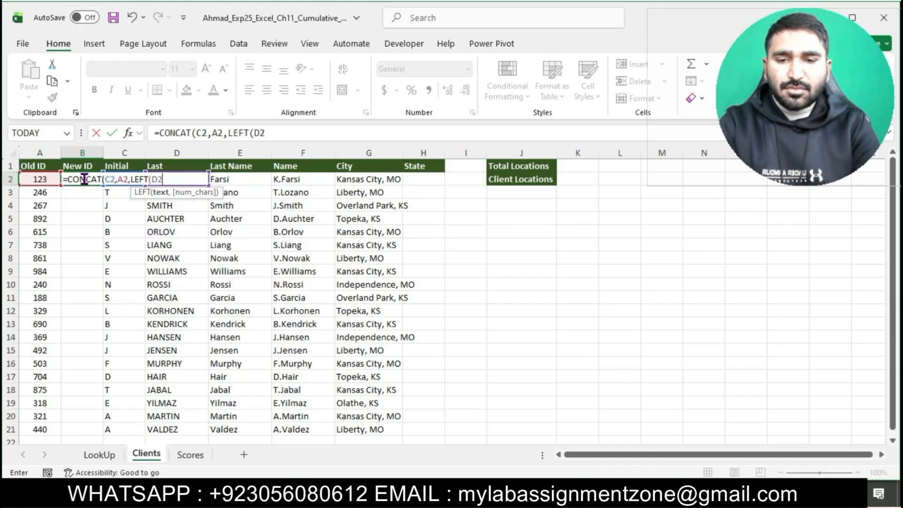
text(,)
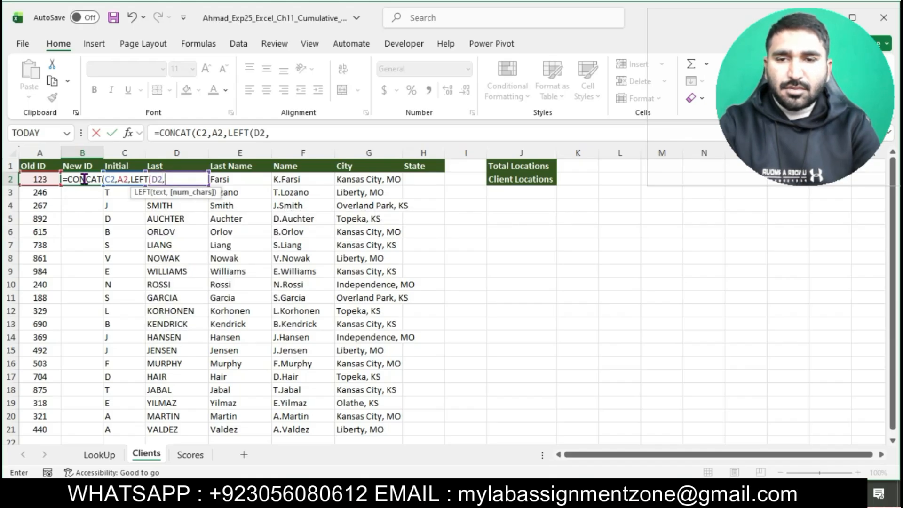
text(1)))
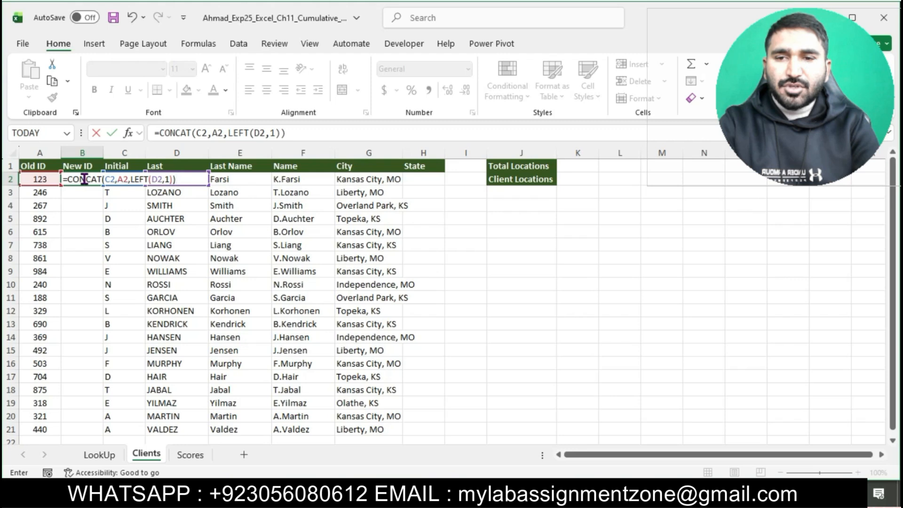
key(Return)
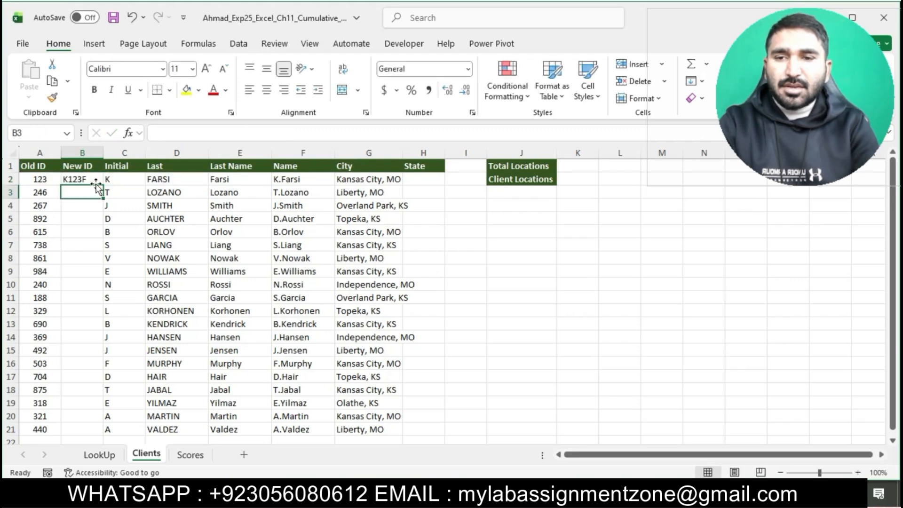
Select the copy instruction of step 4 in the Word document, and copy the B2 formula to B3:B21 in the Excel workbook.
click(444, 494)
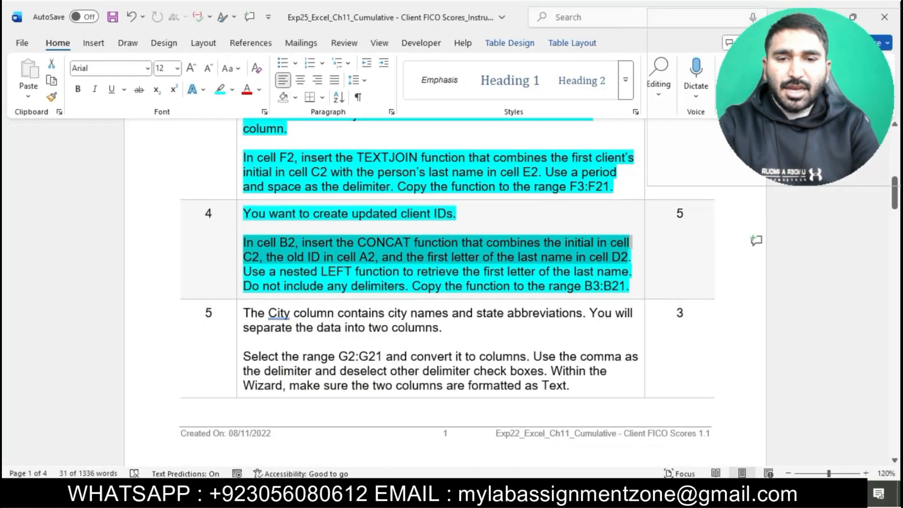
drag(412, 286, 630, 286)
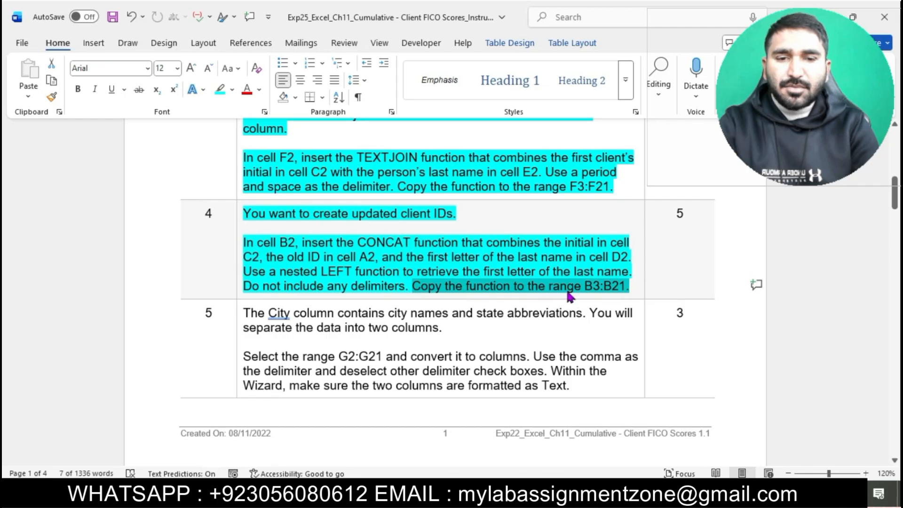
click(441, 493)
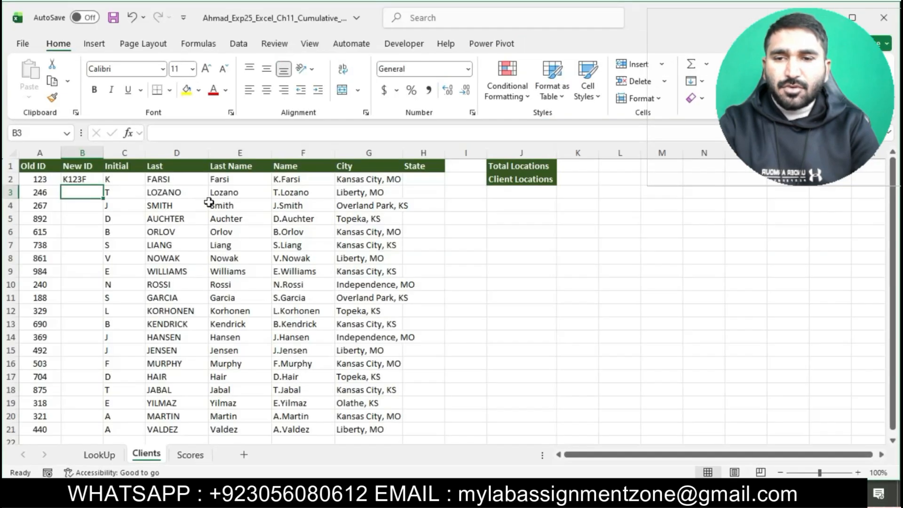
click(94, 179)
drag(103, 184, 97, 440)
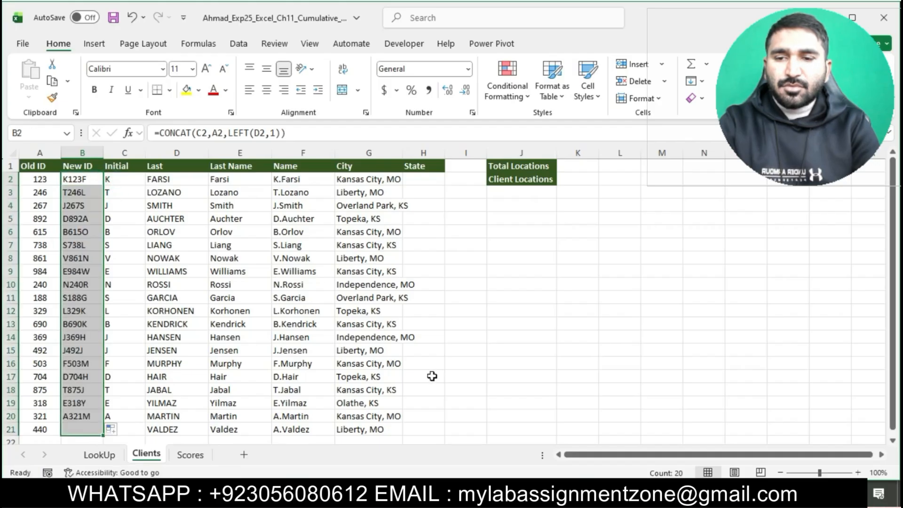
click(431, 374)
scroll(431, 375, down, 1)
scroll(431, 375, up, 1)
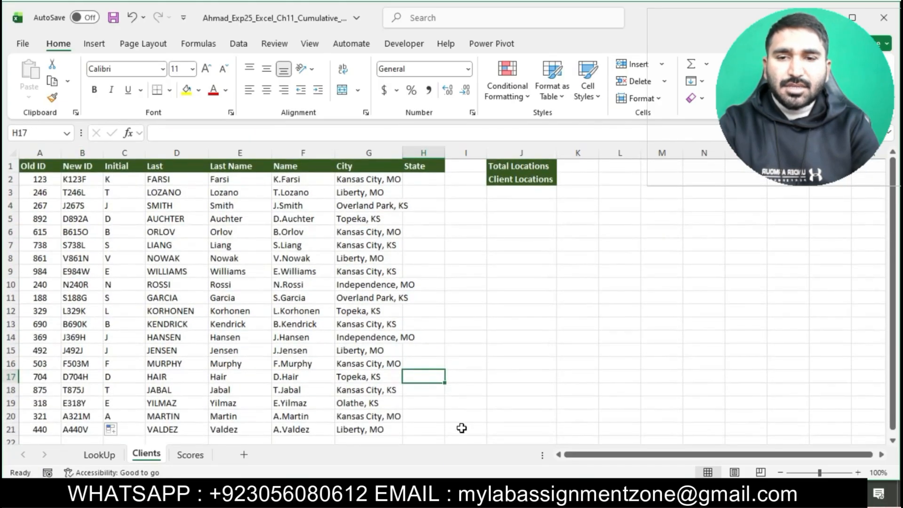
Switch to the Word instructions and highlight the step 5 text about separating the City column in turquoise.
key(alt+Tab)
click(551, 273)
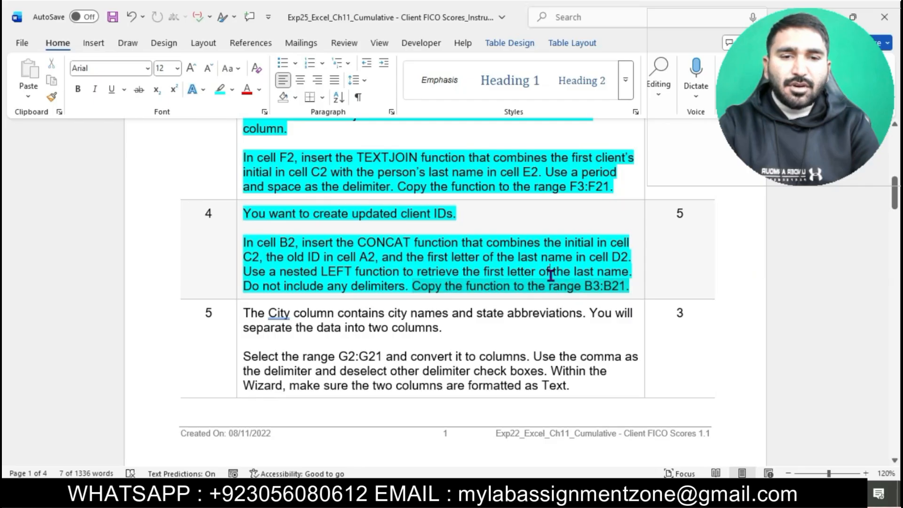
scroll(548, 276, down, 2)
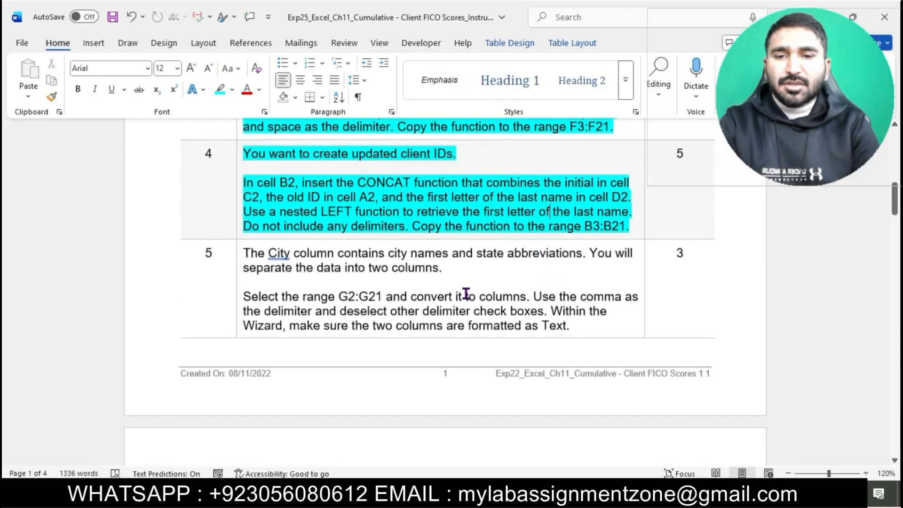
scroll(461, 293, down, 1)
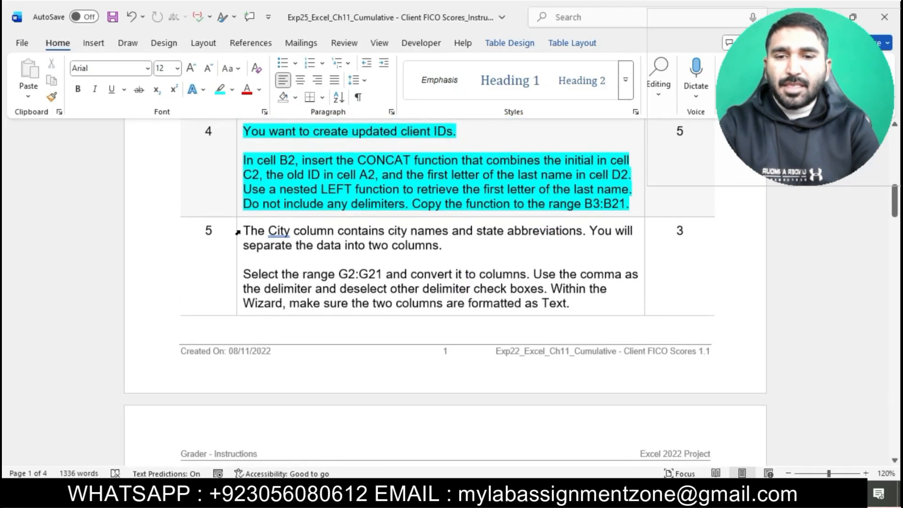
click(238, 232)
click(297, 207)
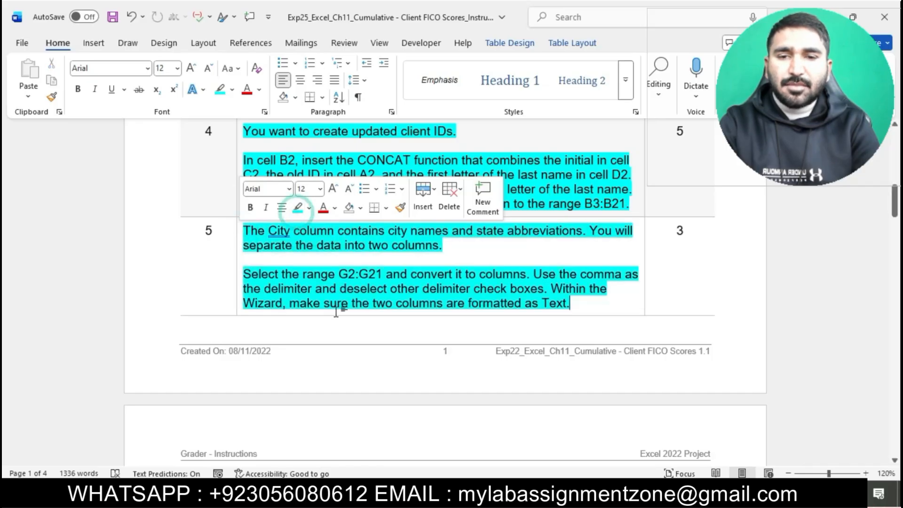
click(336, 305)
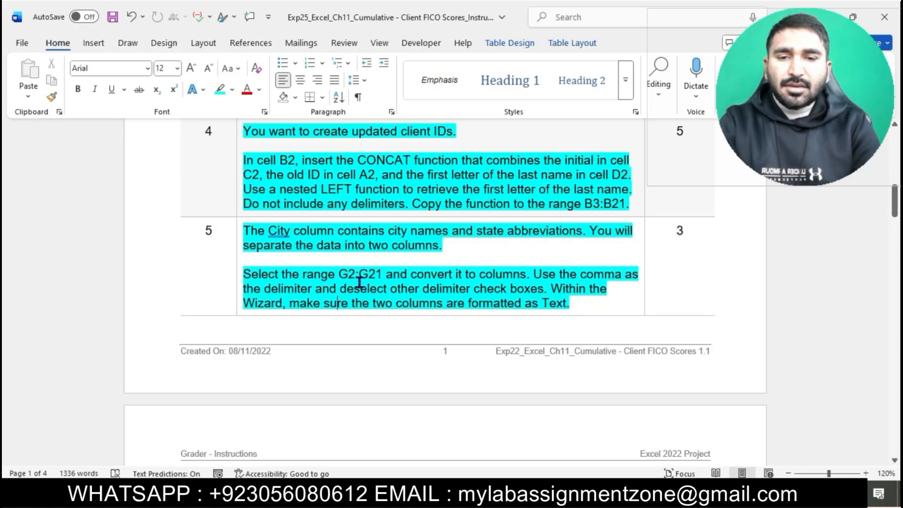
Copy the range reference G2:G21 from step 5 in Word, and use it to select that range in the Excel Clients worksheet.
drag(340, 275, 379, 278)
key(ctrl+c)
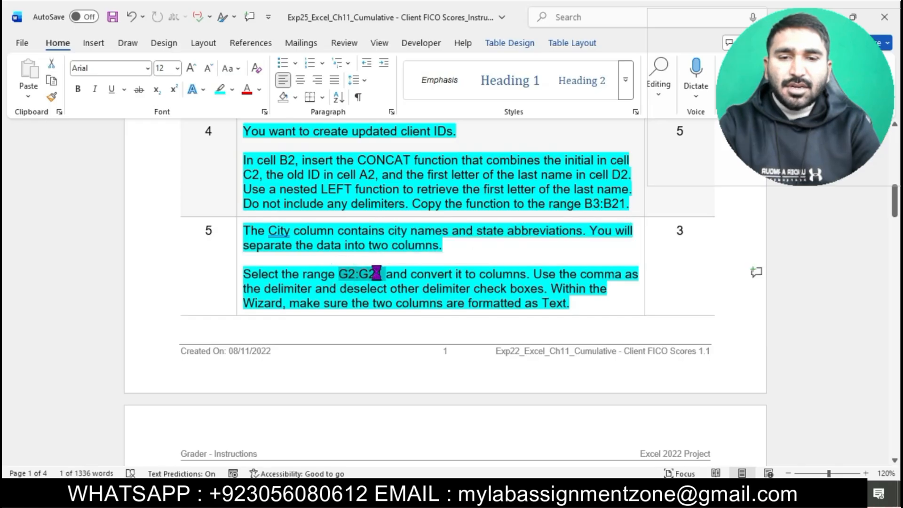
key(alt+Tab)
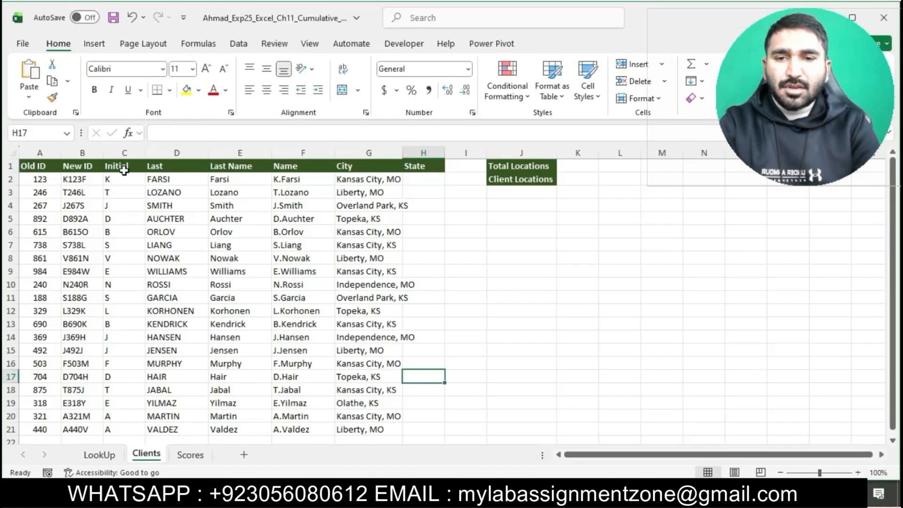
click(37, 133)
key(ctrl+v)
key(Return)
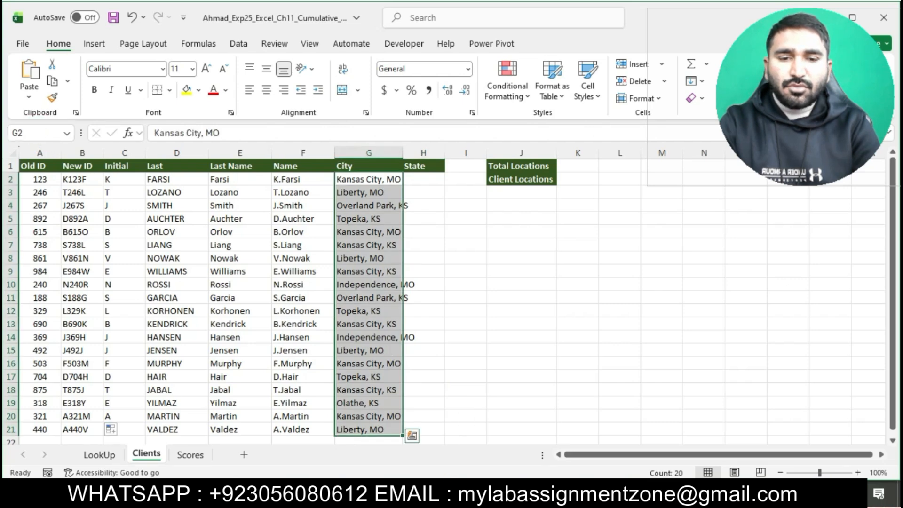
Select the comma delimiter instruction of step 5 in Word, and start a Delimited Text to Columns conversion of G2:G21 in Excel.
key(alt+Tab)
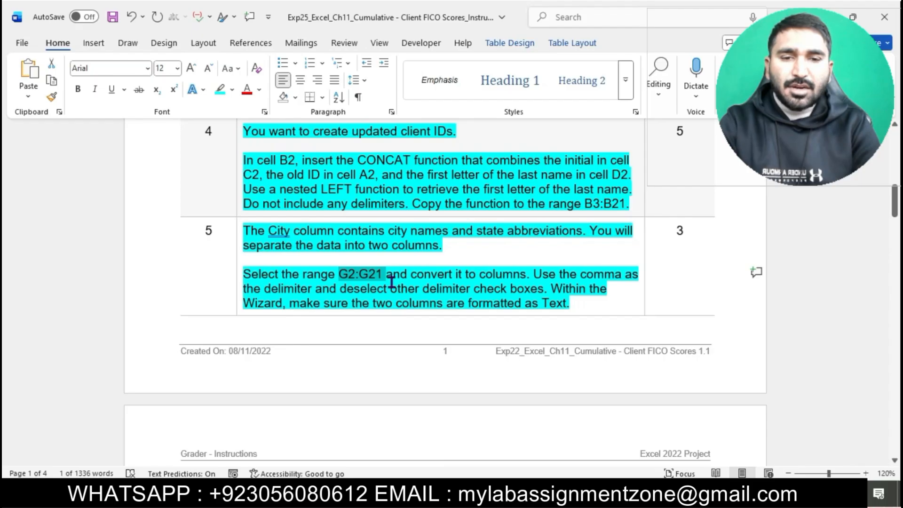
drag(394, 275, 547, 288)
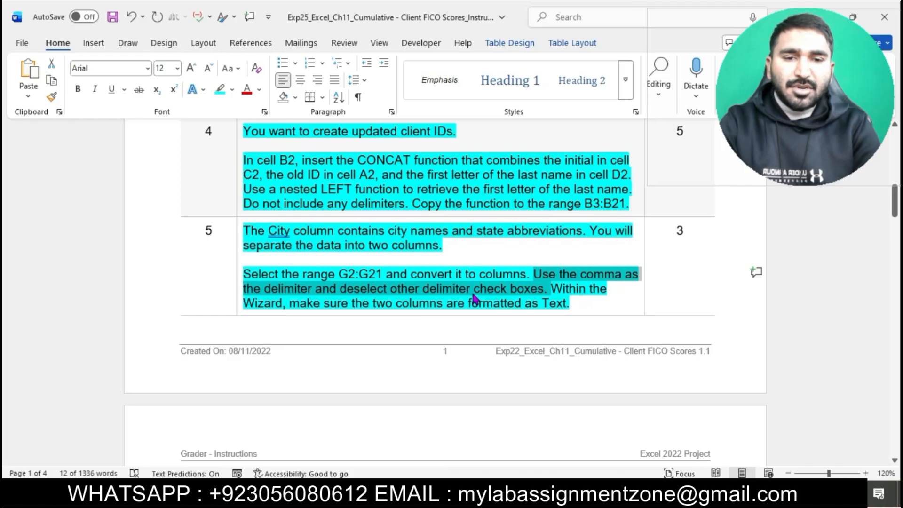
key(alt+Tab)
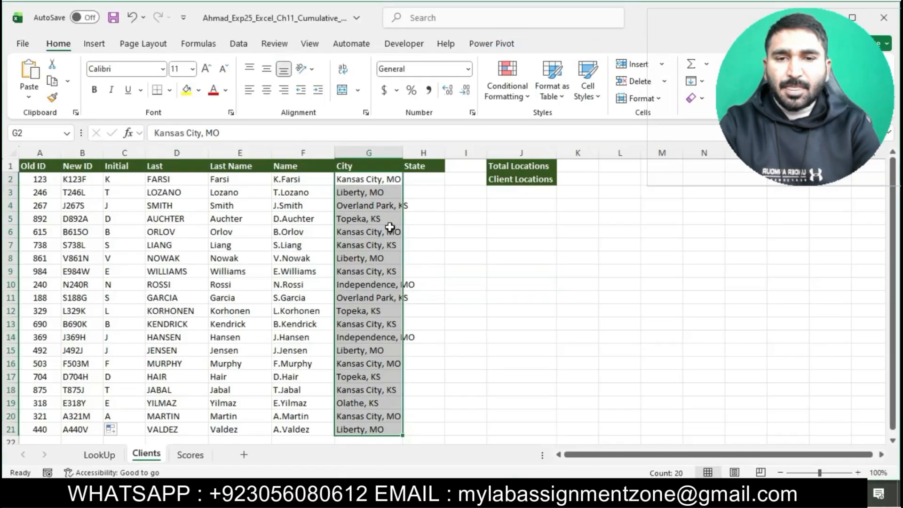
click(237, 43)
click(539, 92)
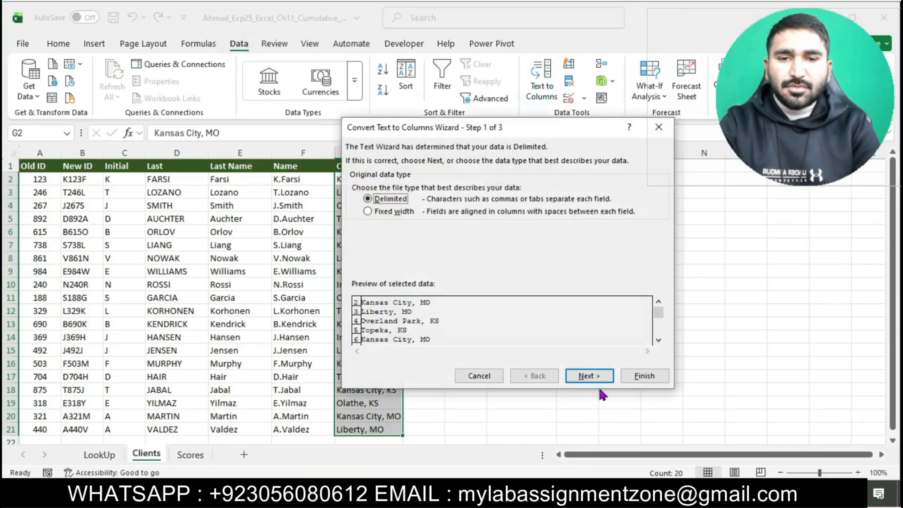
click(589, 376)
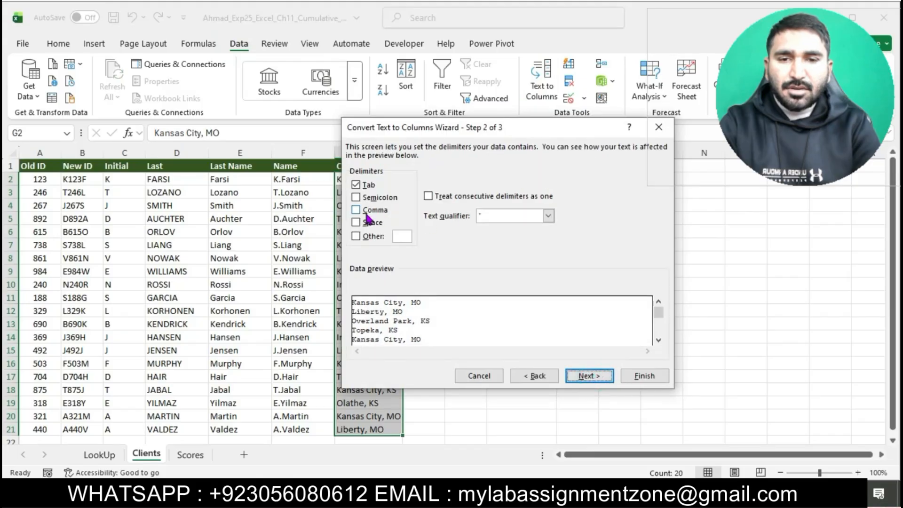
Recheck the delimiter instruction in Word, set Comma as the only delimiter in the Excel wizard, and finish the conversion.
key(alt+Tab)
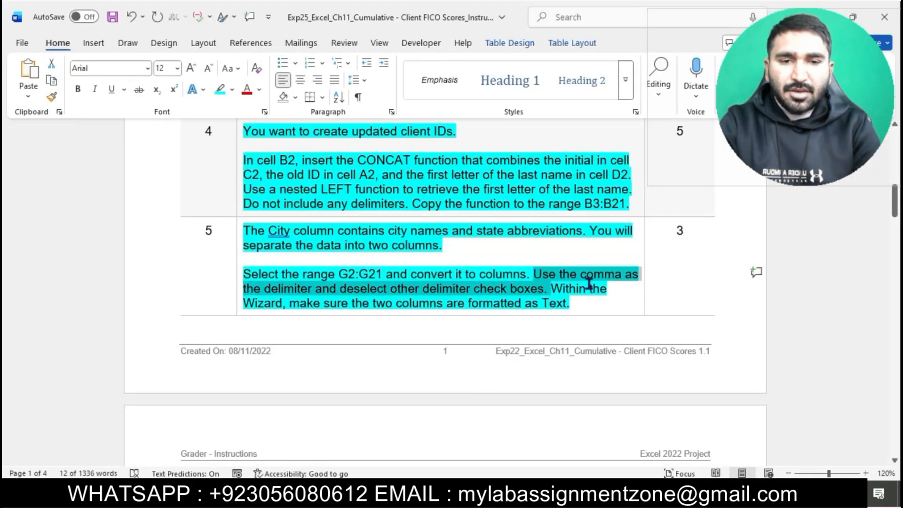
key(alt+Tab)
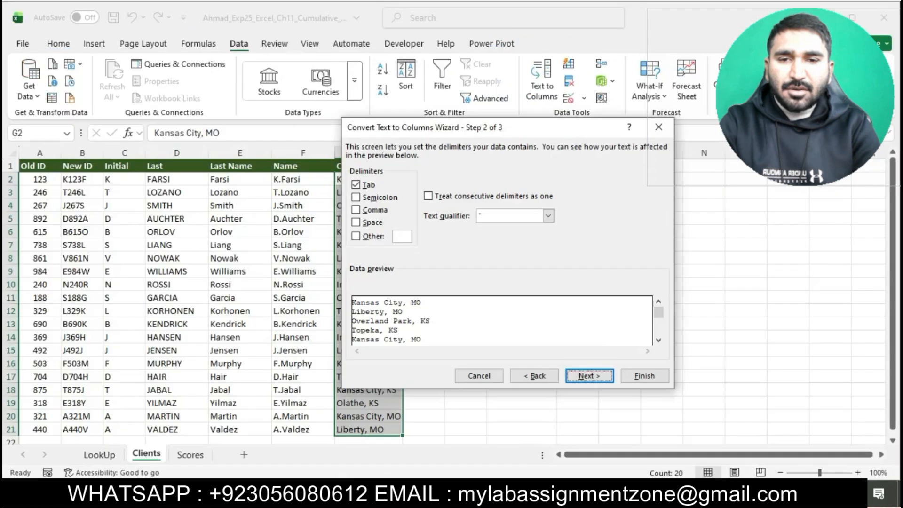
click(356, 210)
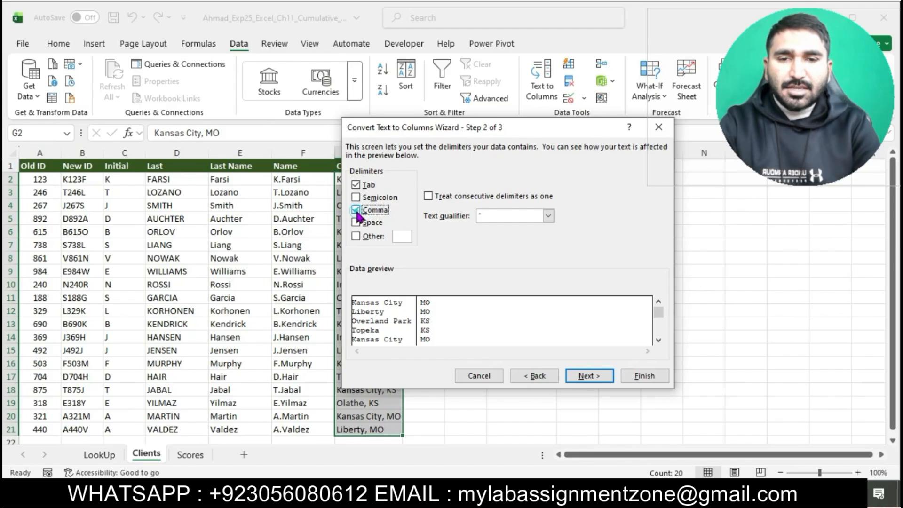
click(356, 184)
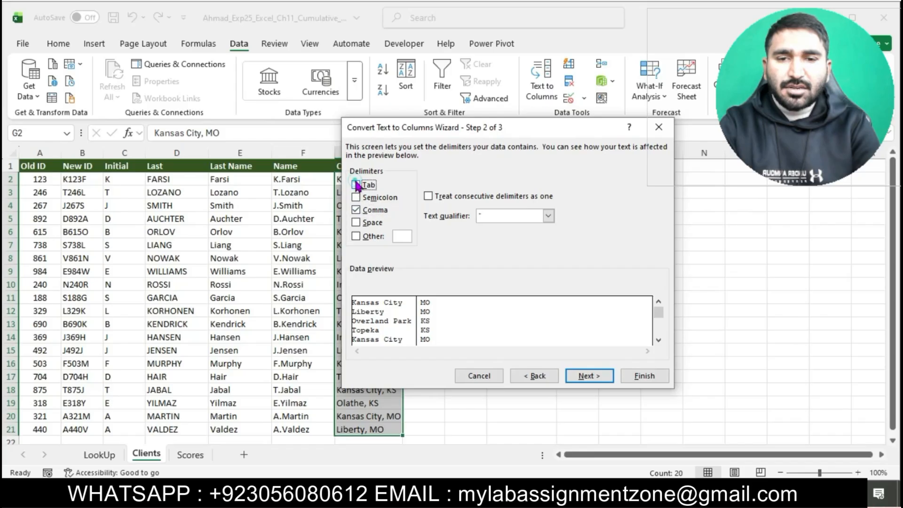
click(587, 376)
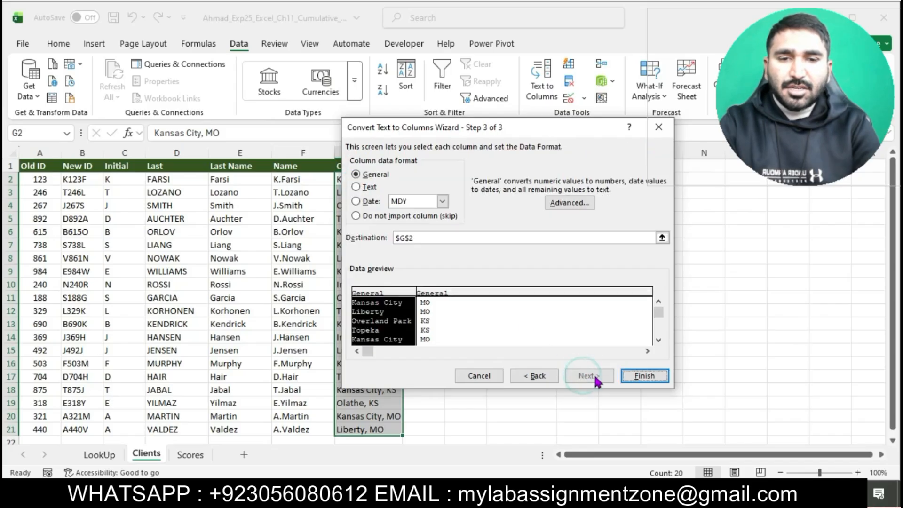
click(643, 376)
click(572, 352)
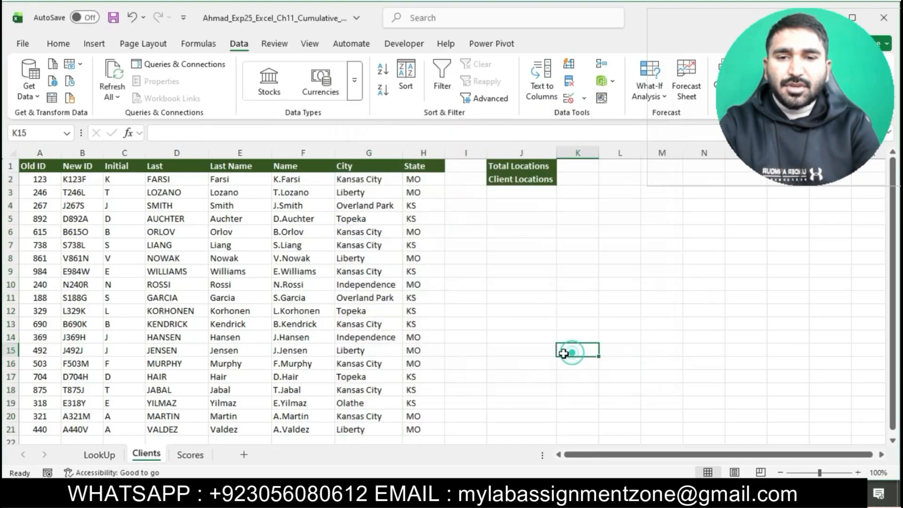
Switch to the Word instructions and highlight the step 6 text about removing spaces before the state abbreviations in turquoise.
key(alt+Tab)
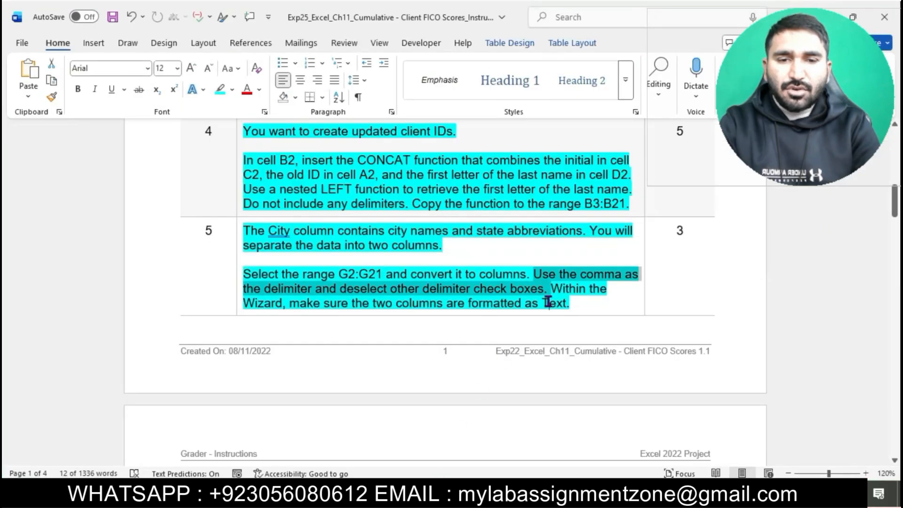
click(548, 301)
scroll(547, 302, down, 5)
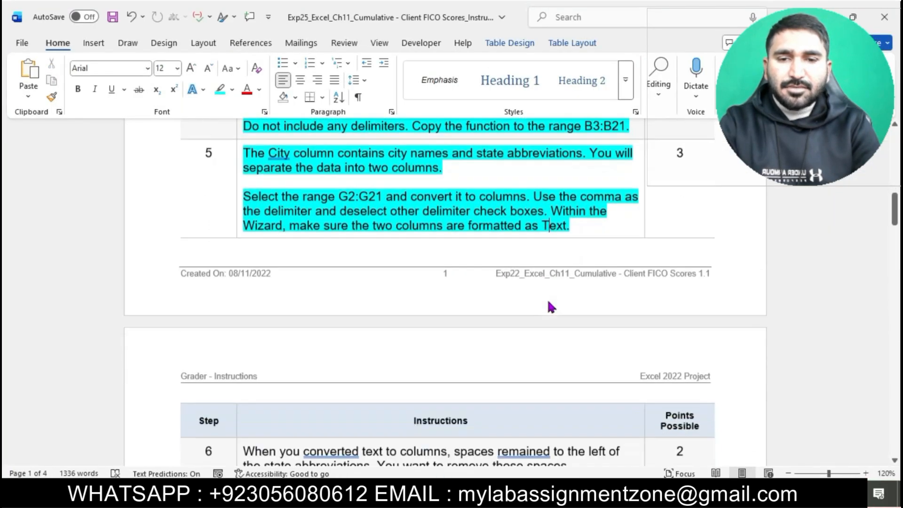
scroll(548, 301, down, 1)
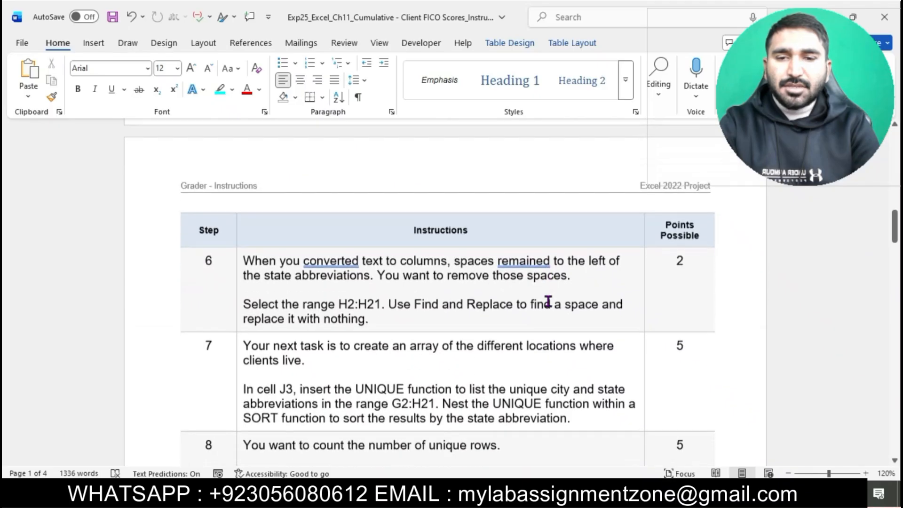
click(240, 260)
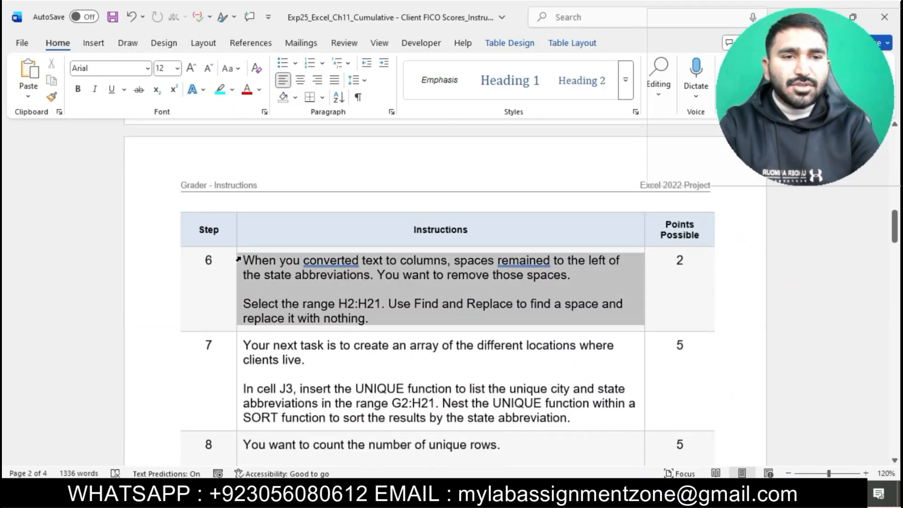
click(301, 238)
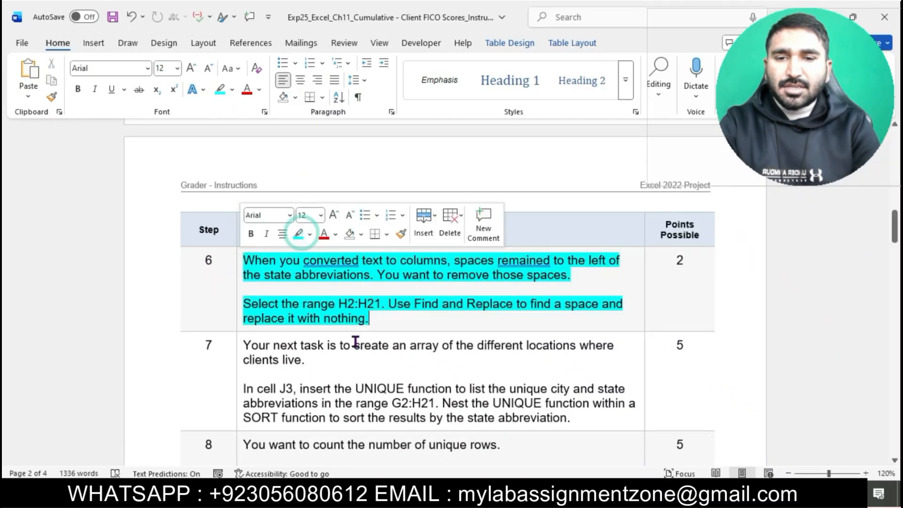
click(353, 344)
scroll(358, 315, down, 1)
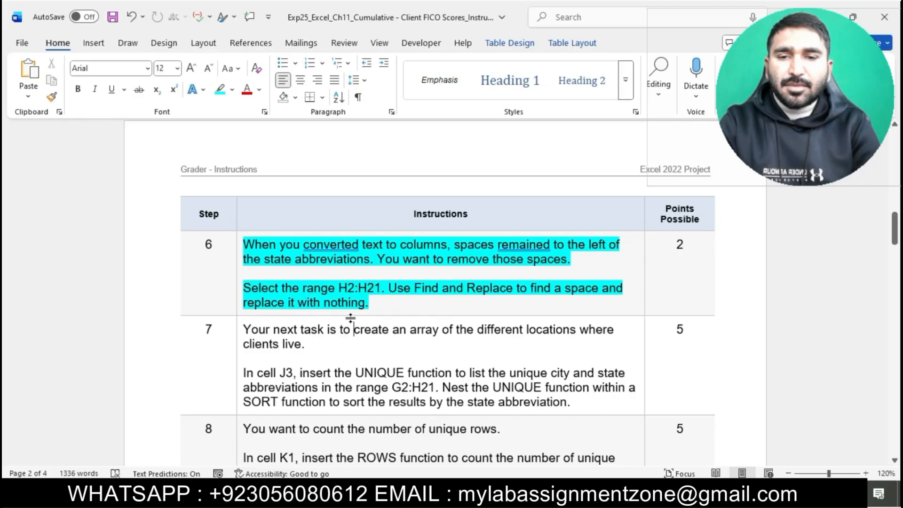
Copy the range reference H2:H21 from step 6 in Word, and use it to select that range in the Excel Clients worksheet.
drag(344, 288, 378, 296)
key(ctrl+c)
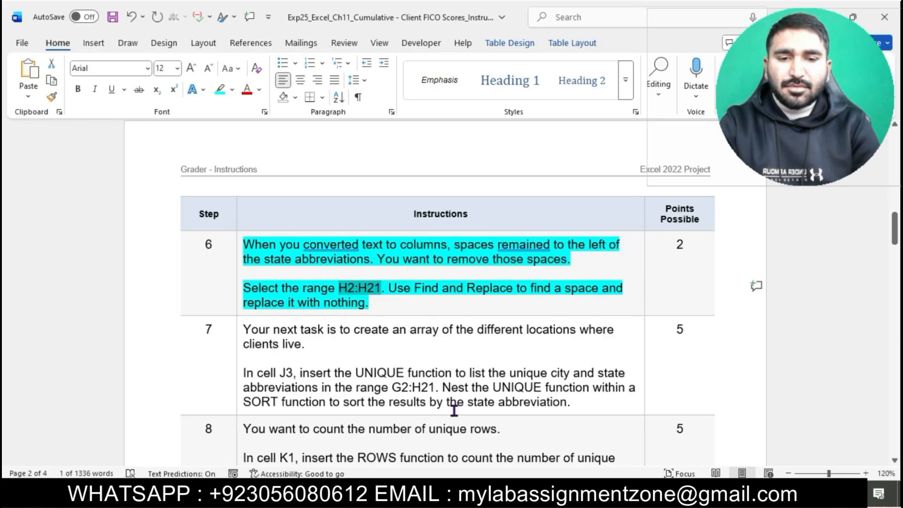
key(alt+Tab)
click(49, 136)
key(ctrl+v)
key(Return)
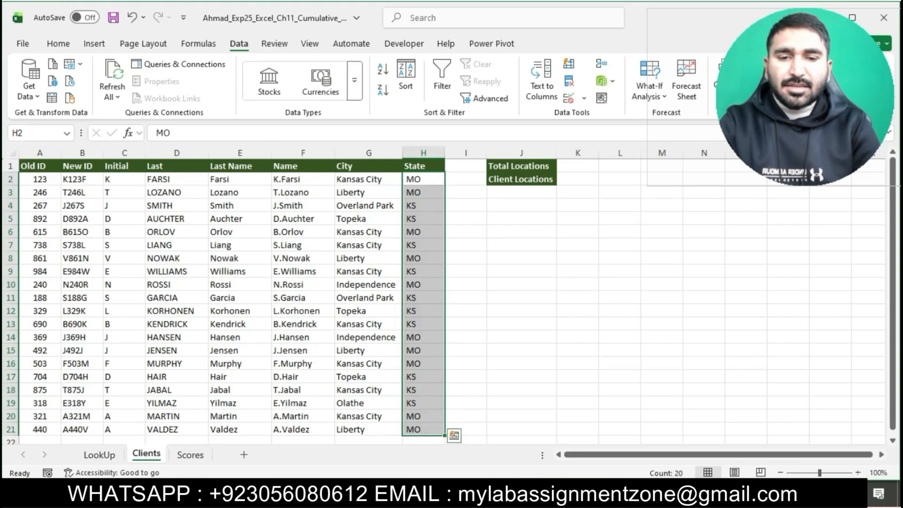
Check the search term in step 6 in Word, and start a Replace in Excel with the word "space" as the text to find.
key(alt+Tab)
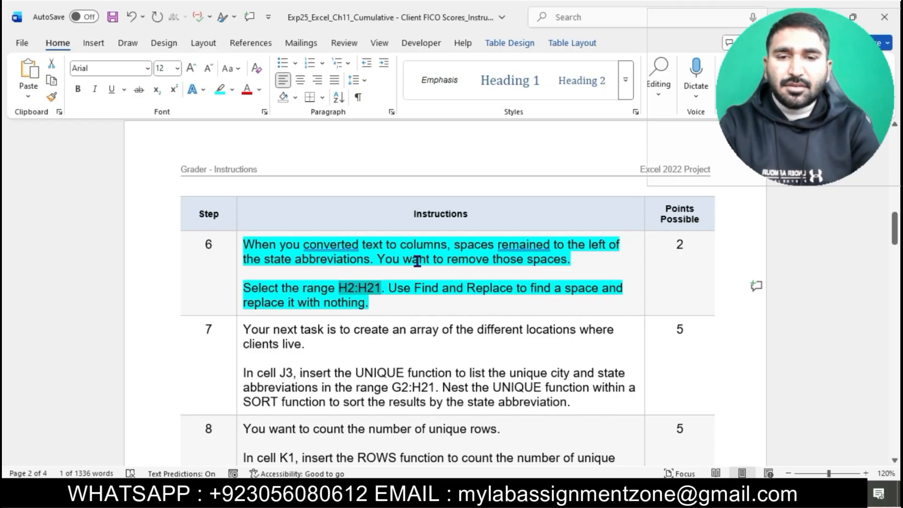
drag(566, 288, 599, 290)
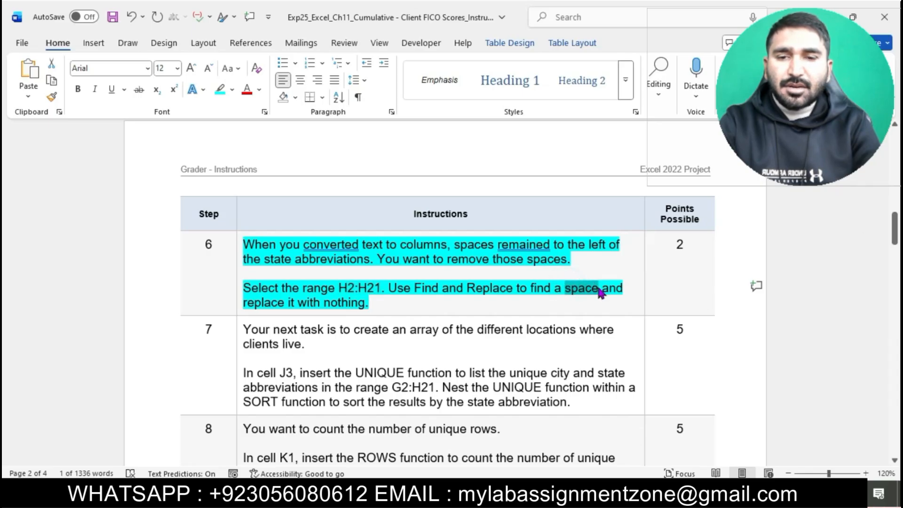
key(alt+Tab)
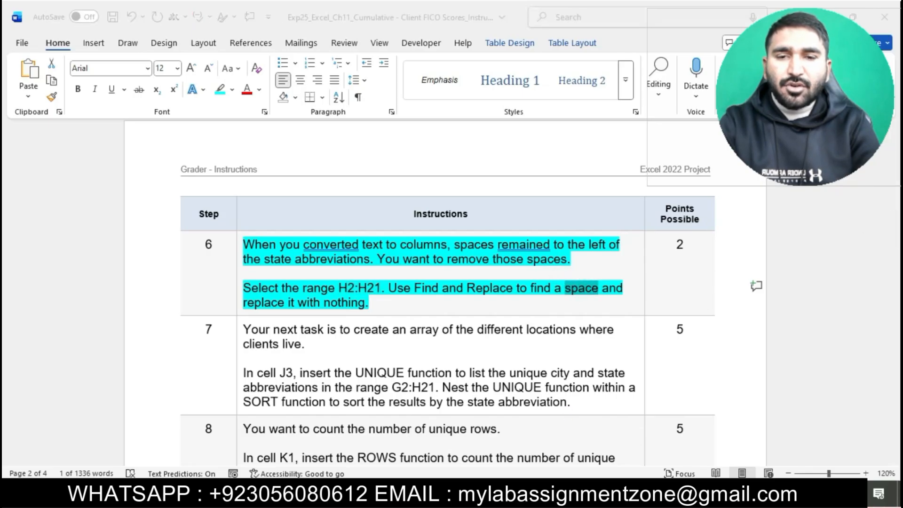
scroll(540, 346, down, 2)
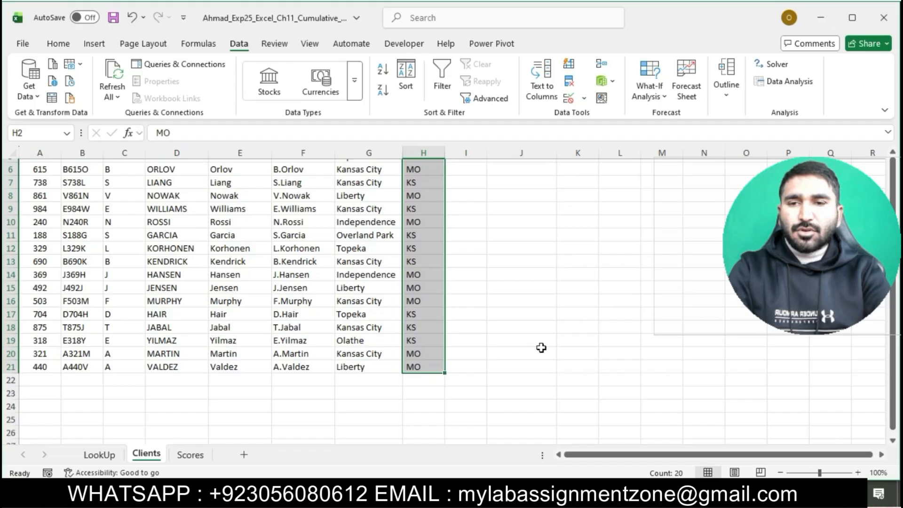
scroll(539, 346, up, 2)
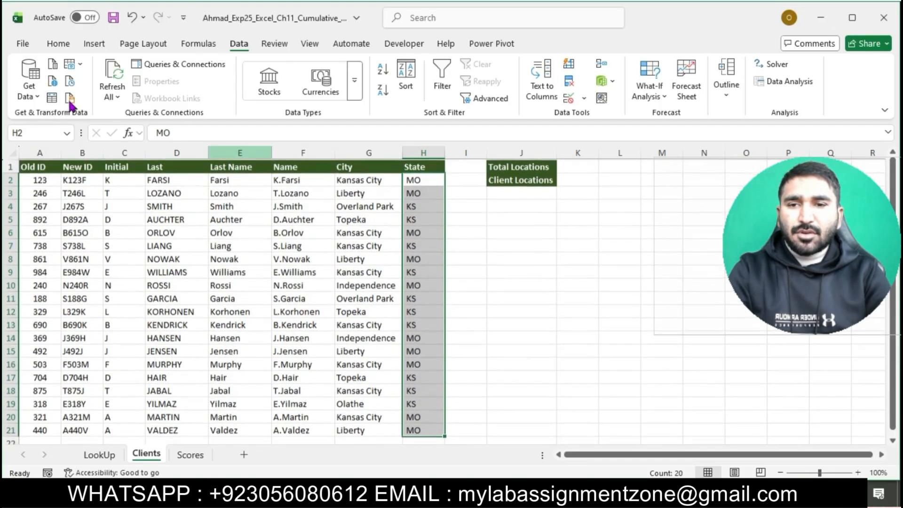
click(58, 43)
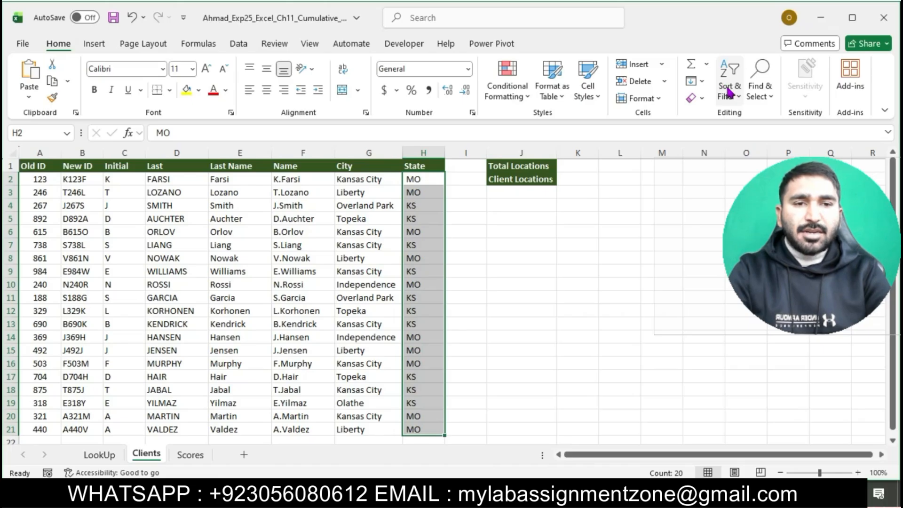
click(757, 89)
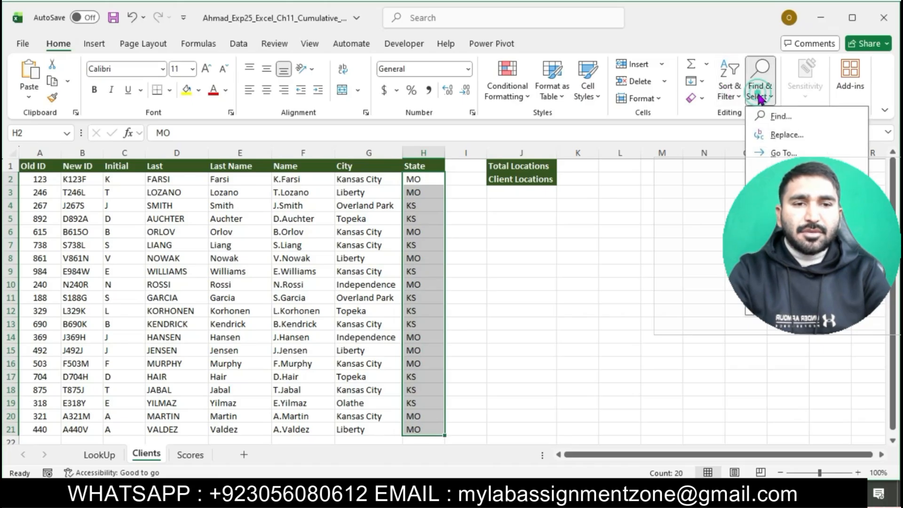
click(784, 135)
text(space)
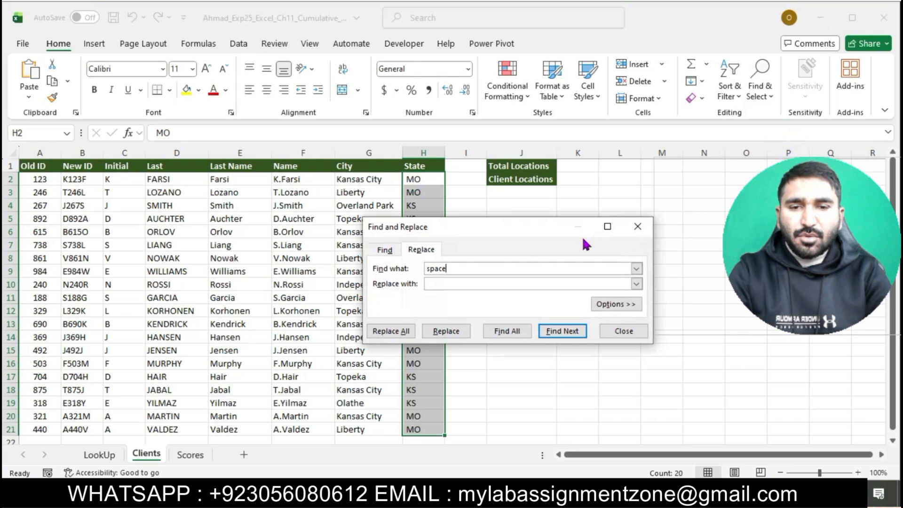
Recheck the replacement wording in Word, and try to replace all "space" entries in H2:H21 with the word "nothing" in Excel.
click(376, 493)
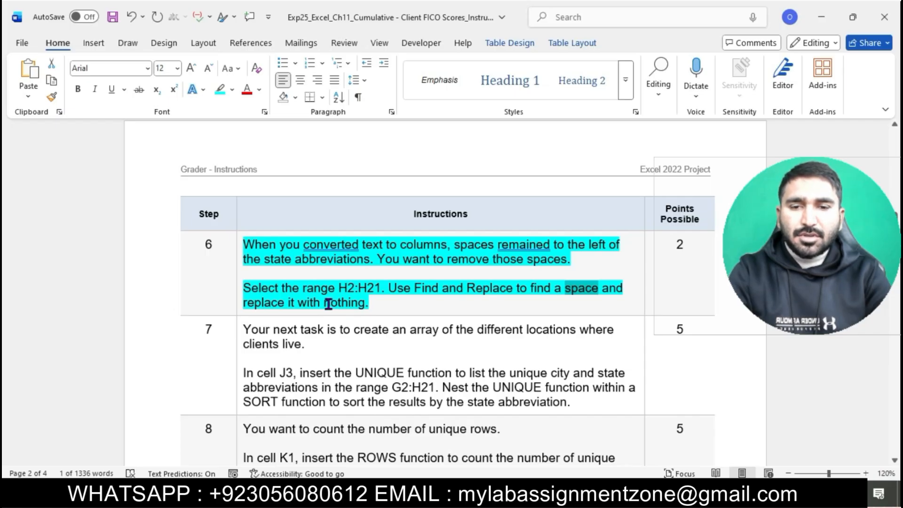
drag(328, 303, 343, 305)
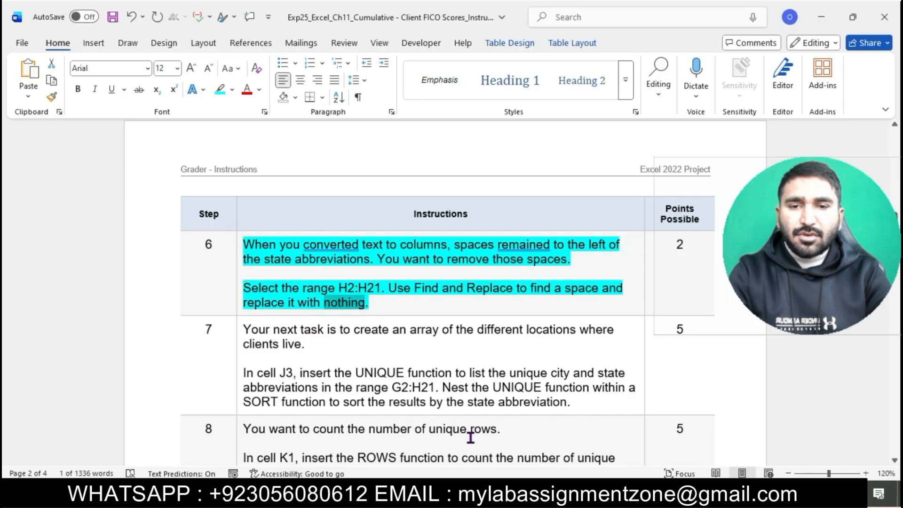
click(508, 494)
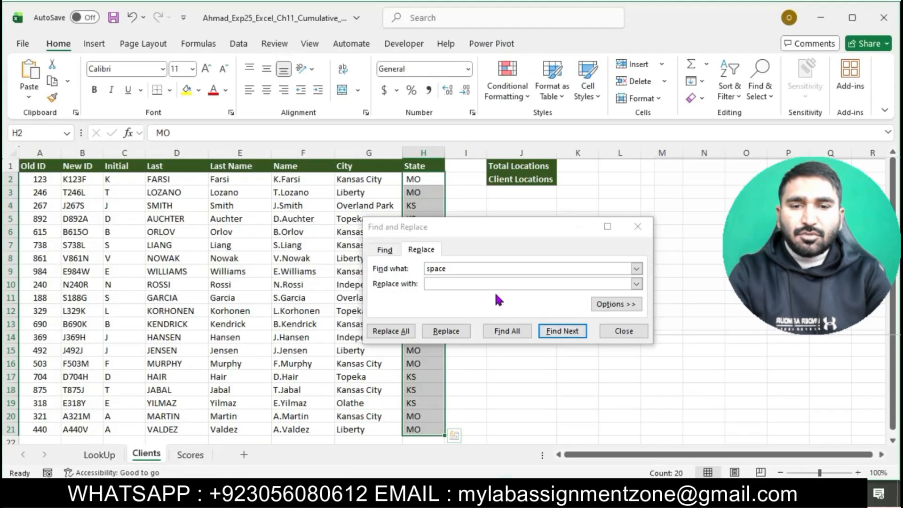
click(485, 284)
text(nothing)
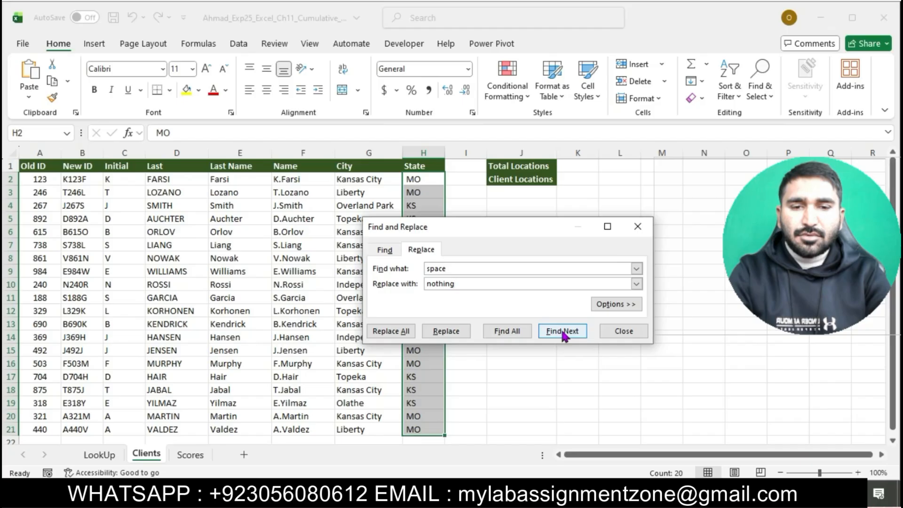
click(407, 331)
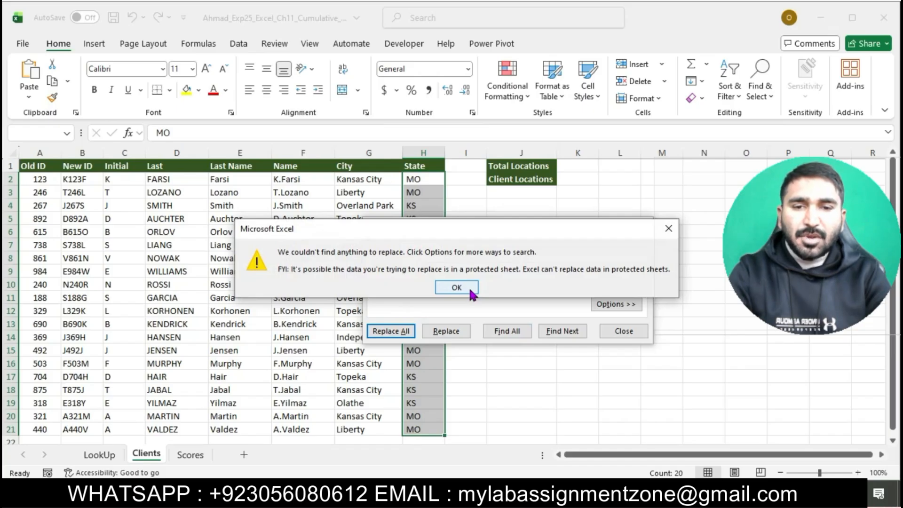
click(470, 290)
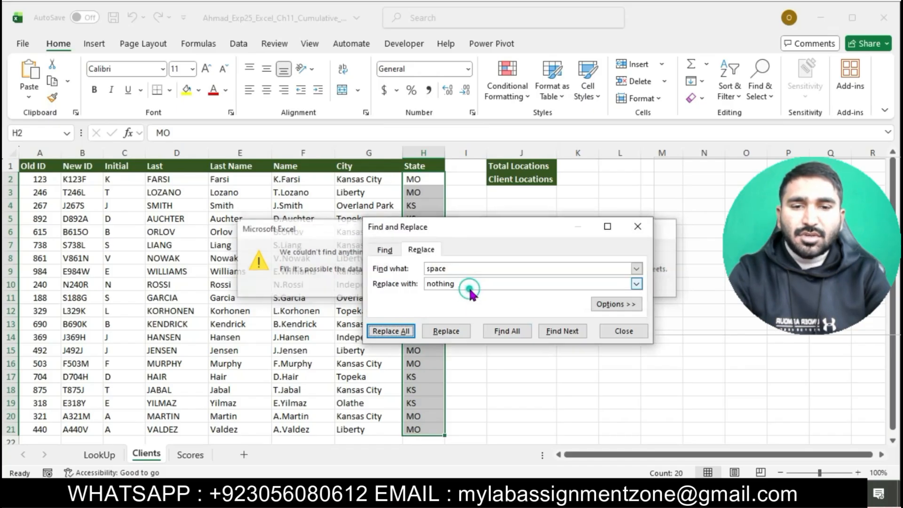
click(623, 331)
click(596, 367)
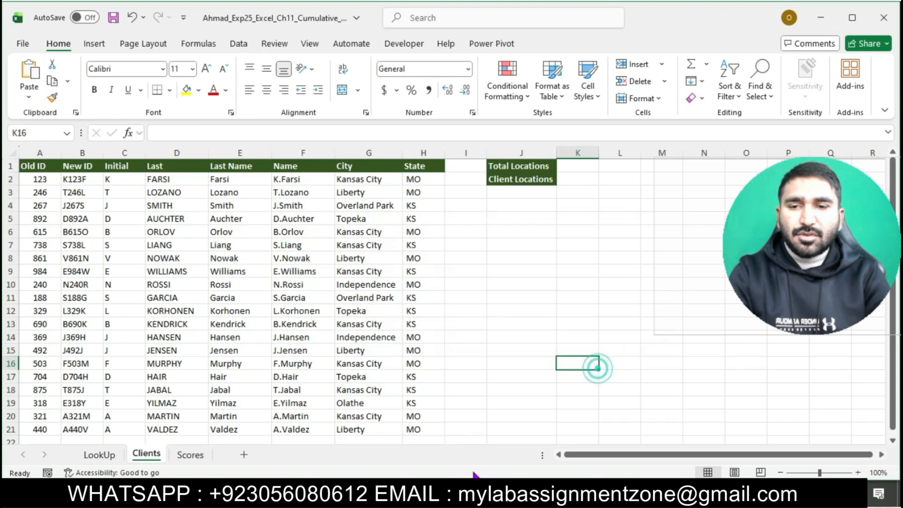
Highlight the step 7 text in the Word instructions in turquoise, and select its sentence about the UNIQUE function in cell J3.
key(alt+Tab)
click(460, 311)
scroll(461, 312, down, 3)
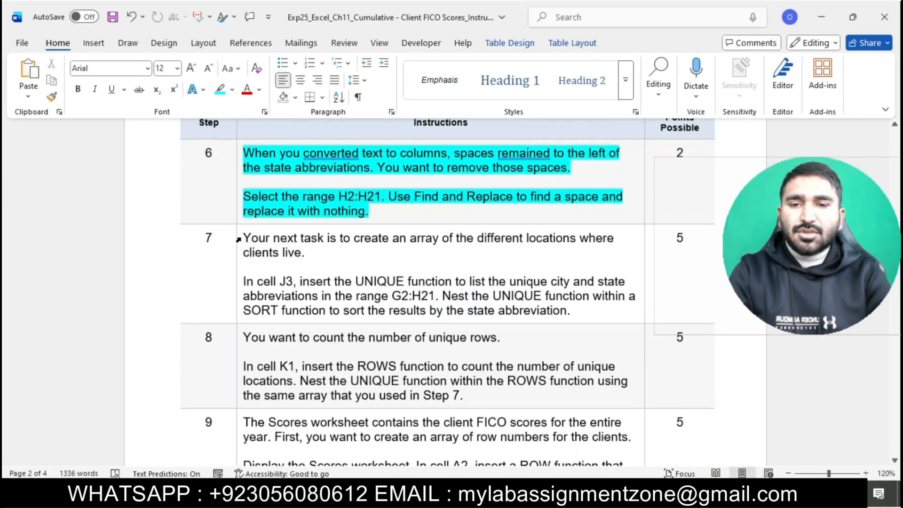
click(241, 239)
click(298, 216)
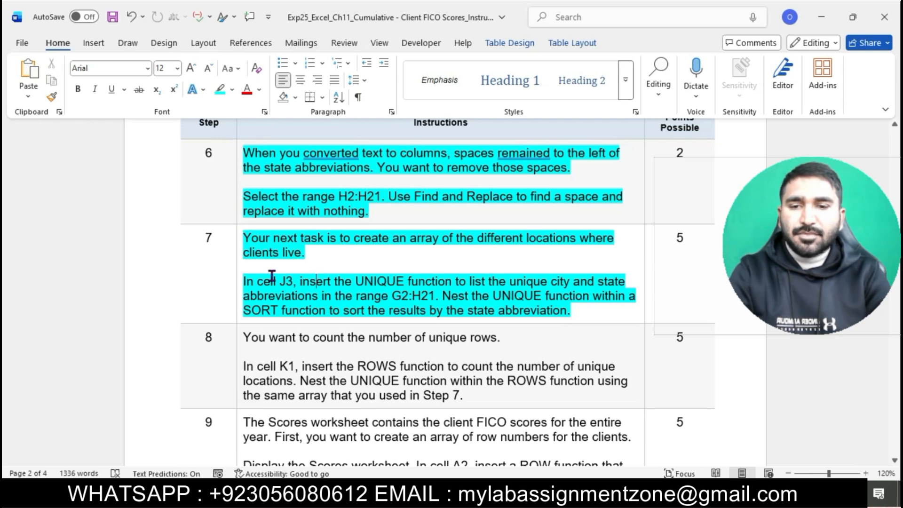
drag(243, 280, 430, 294)
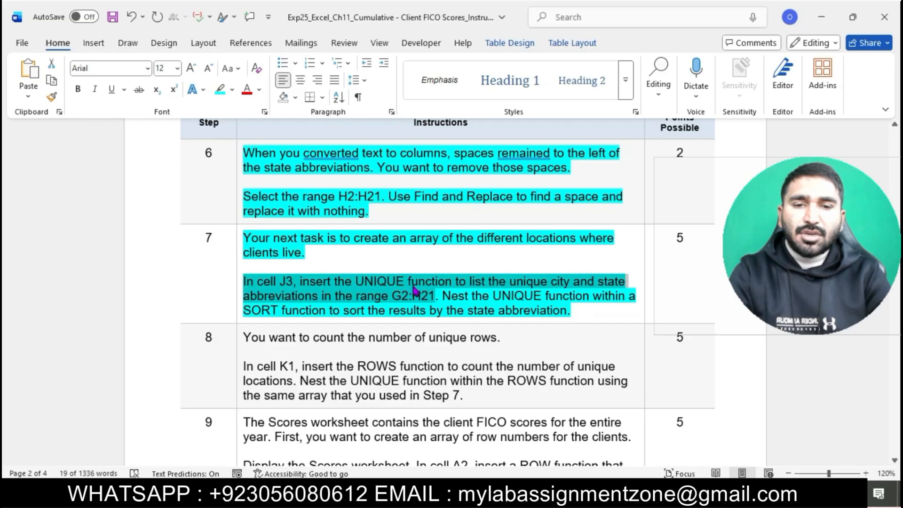
Switch to Excel and start a formula in cell J3 of the Clients worksheet with UNIQUE nested inside SORT.
click(510, 493)
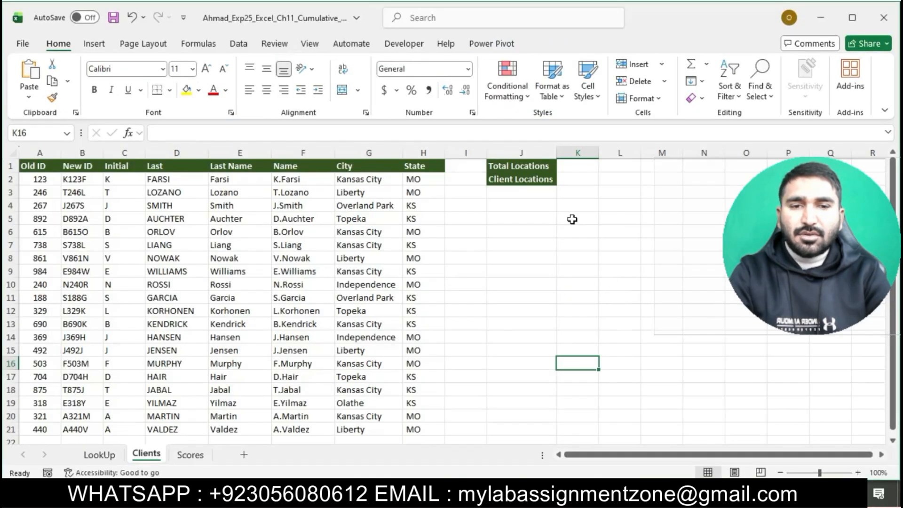
click(537, 196)
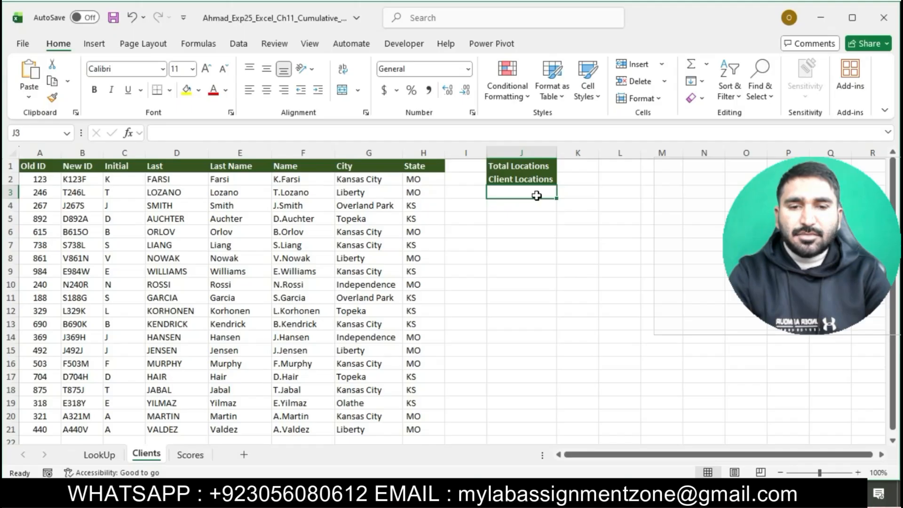
double_click(537, 195)
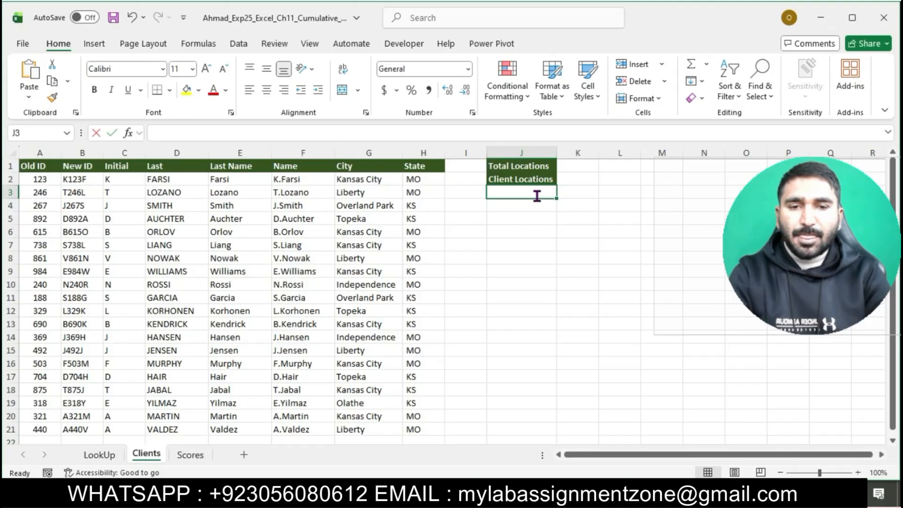
text(=SO)
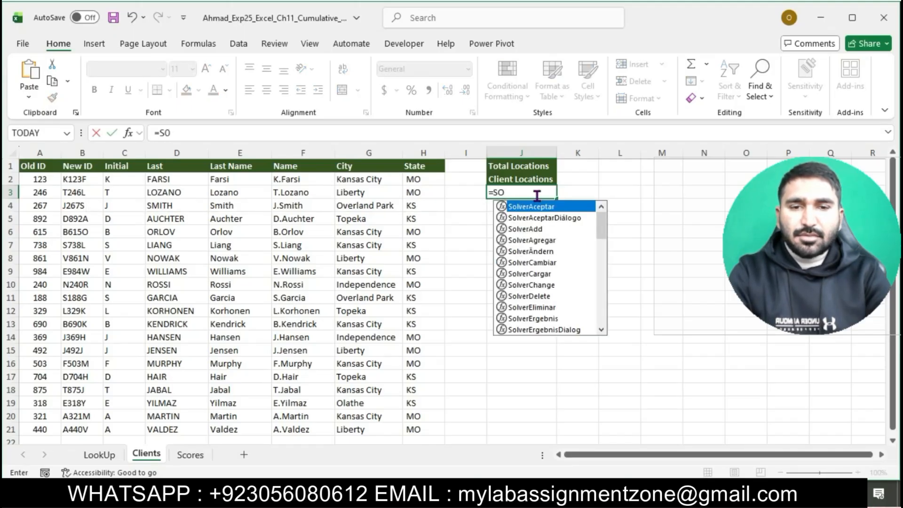
text(RT)
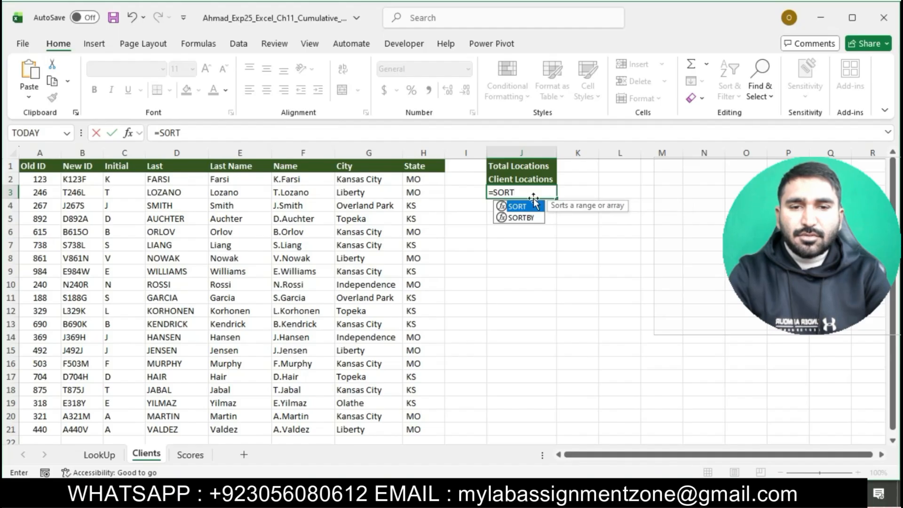
double_click(527, 208)
text(((UNI)
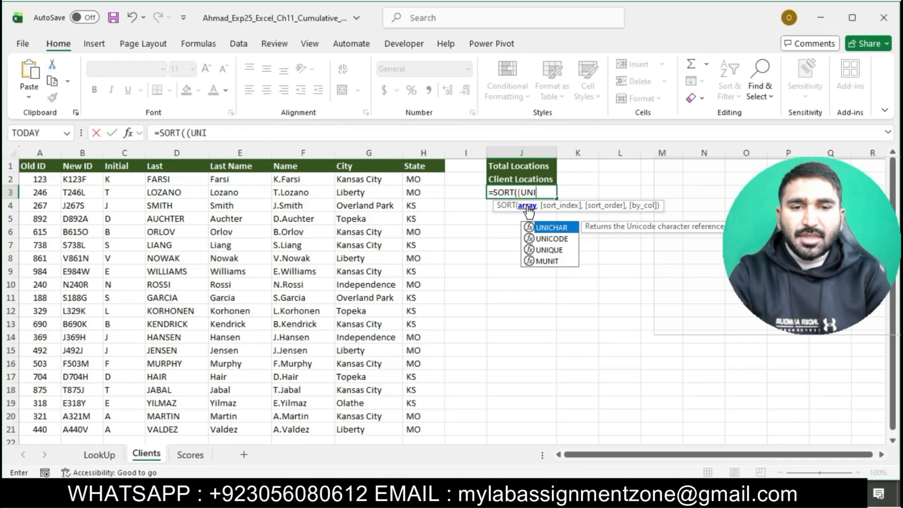
double_click(561, 251)
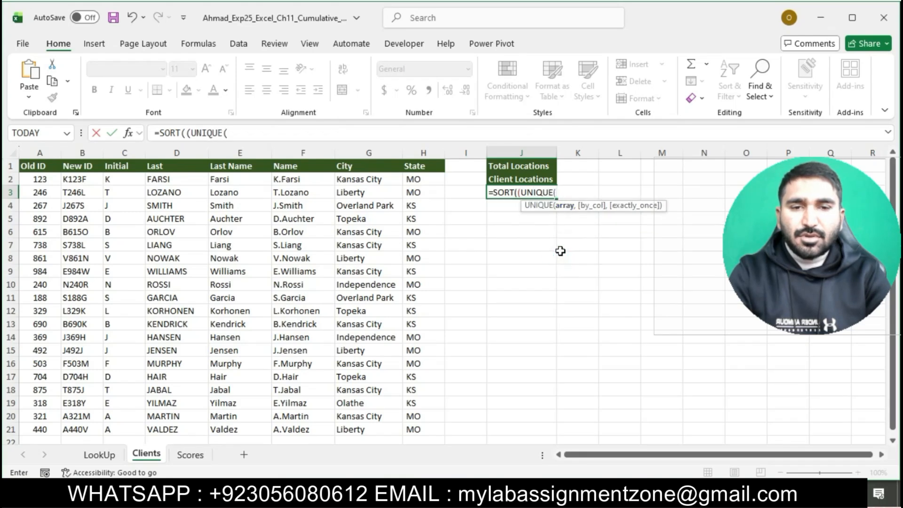
Give UNIQUE the range G2:H21, set the sort index to 2, and try to enter the J3 formula.
text(G2)
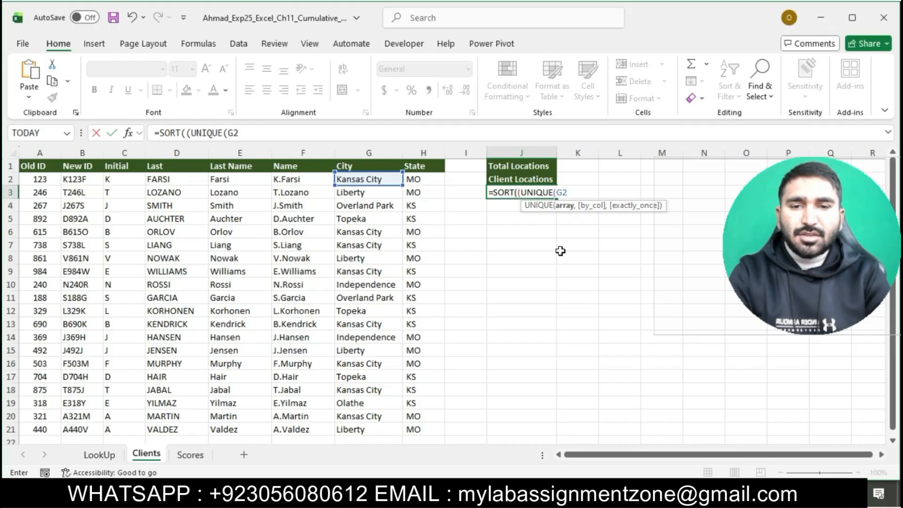
text(:H21)
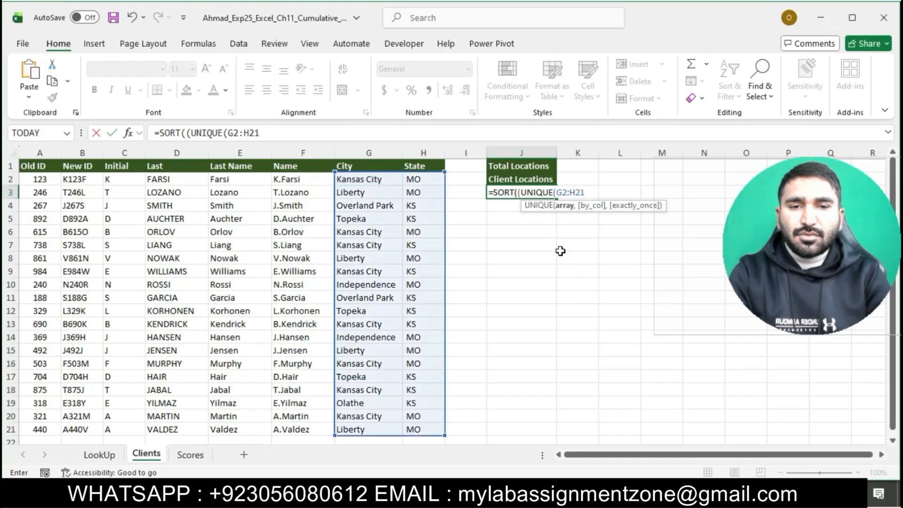
text())
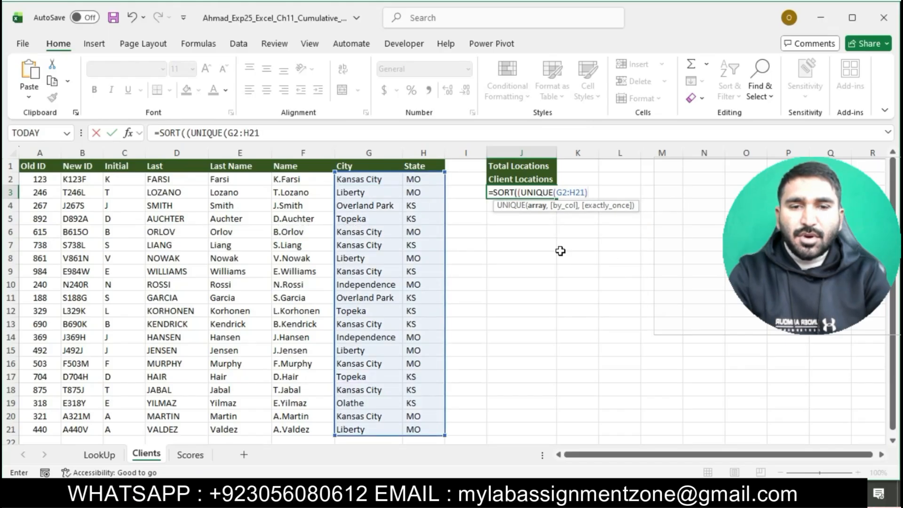
text(,2)
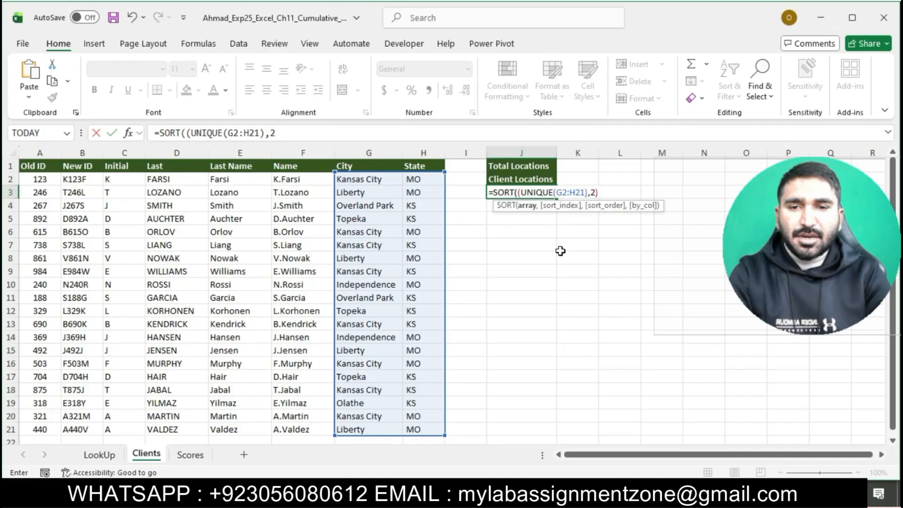
key(Return)
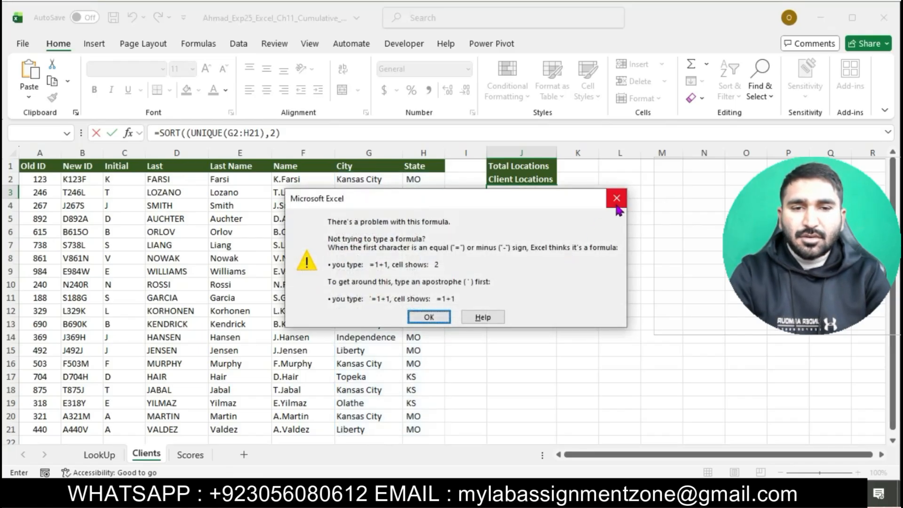
key(Return)
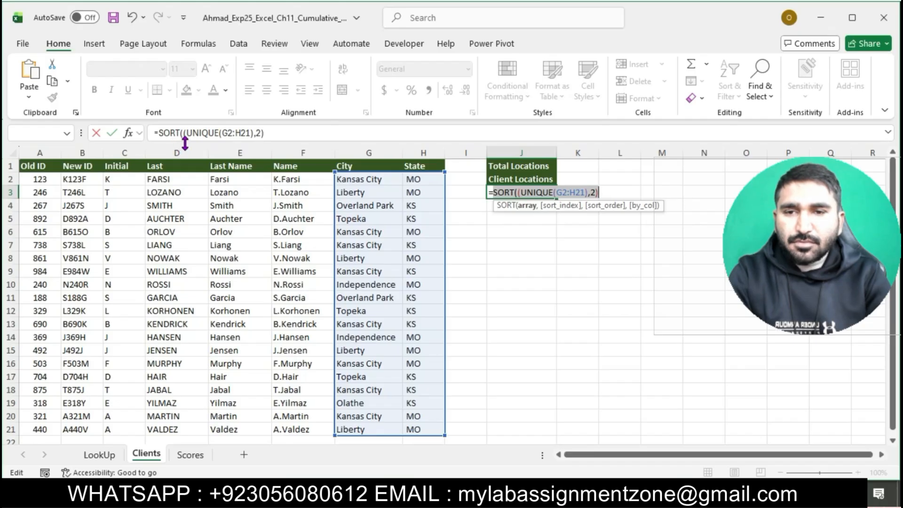
Remove the extra opening parenthesis before UNIQUE and enter the J3 formula as =SORT(UNIQUE(G2:H21),2).
click(187, 134)
key(BackSpace)
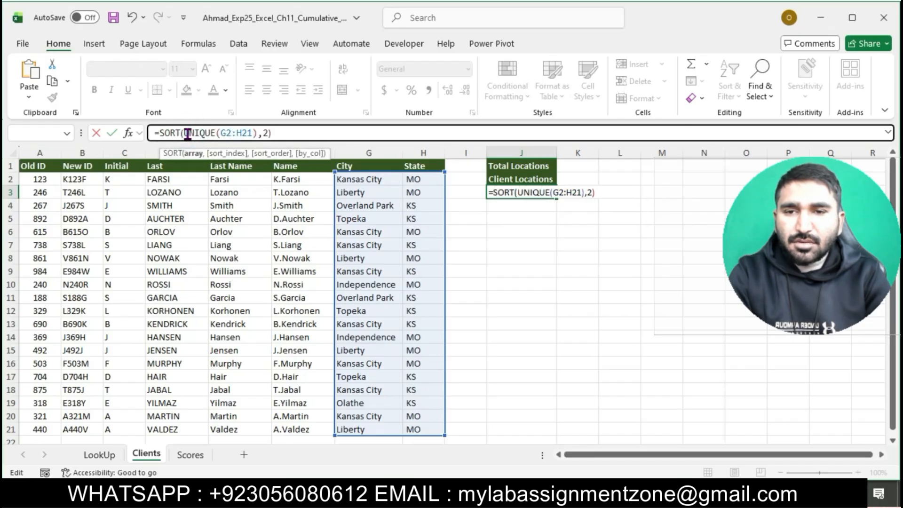
click(284, 133)
click(284, 131)
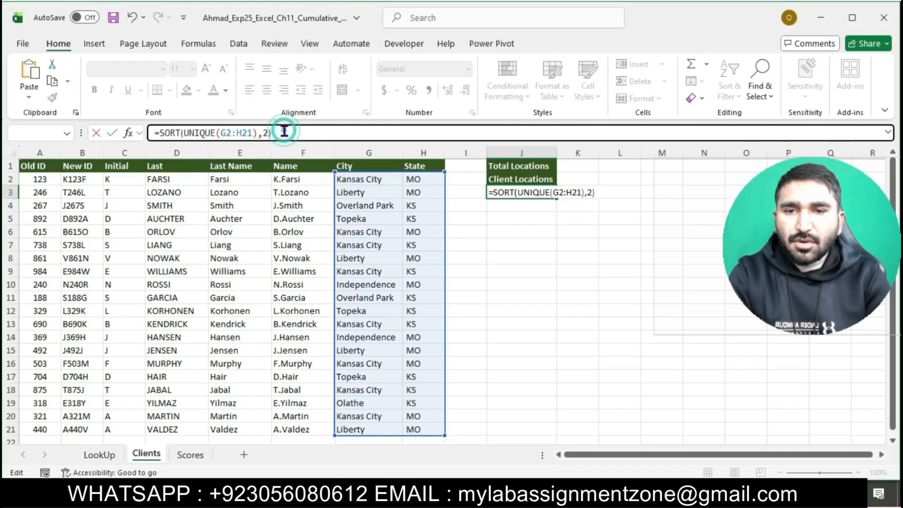
key(Return)
click(648, 313)
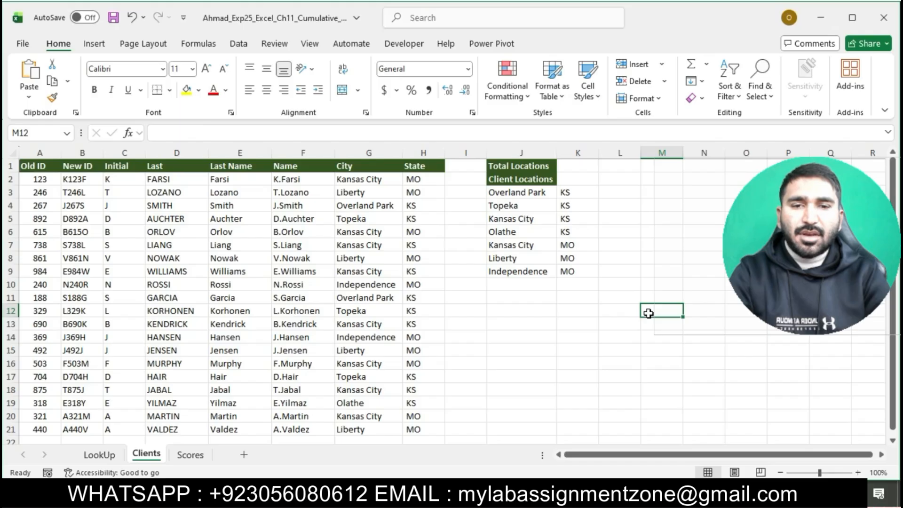
Switch to Word, highlight the step 8 text in turquoise, and select its paragraph about the ROWS function in cell K1.
click(413, 494)
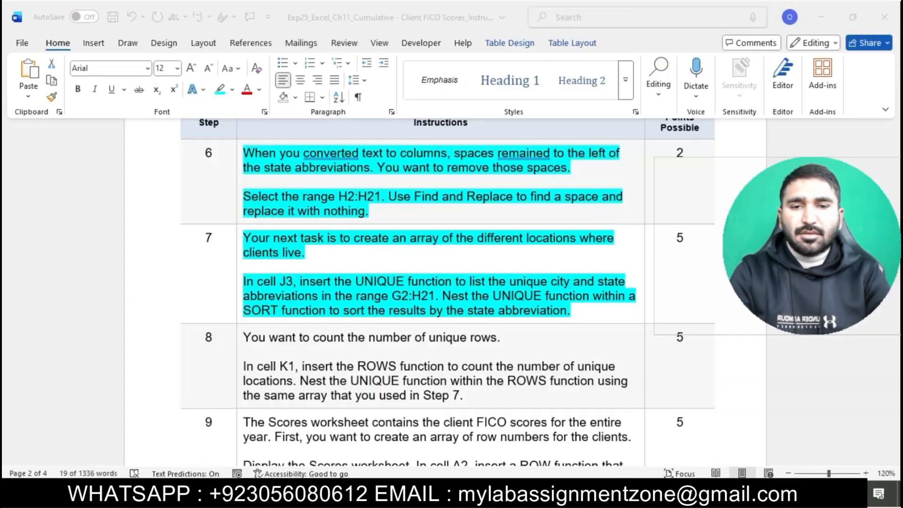
click(481, 282)
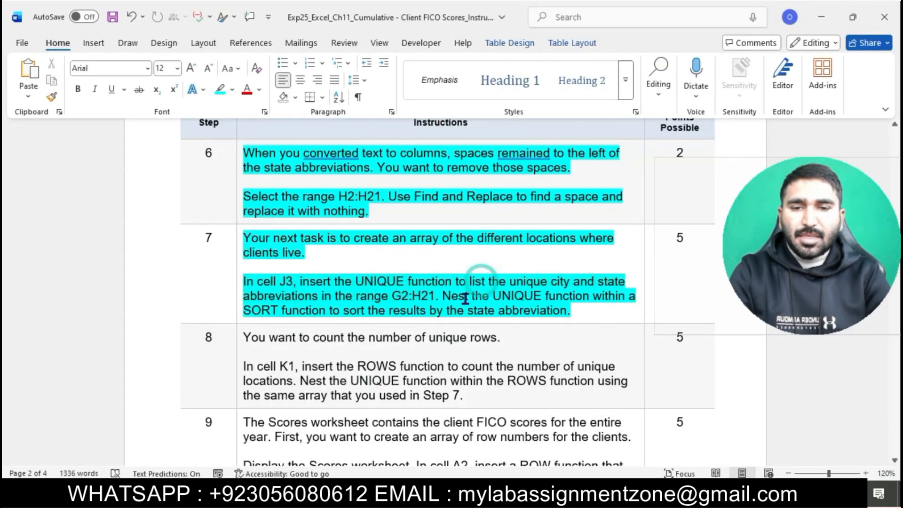
scroll(508, 298, down, 3)
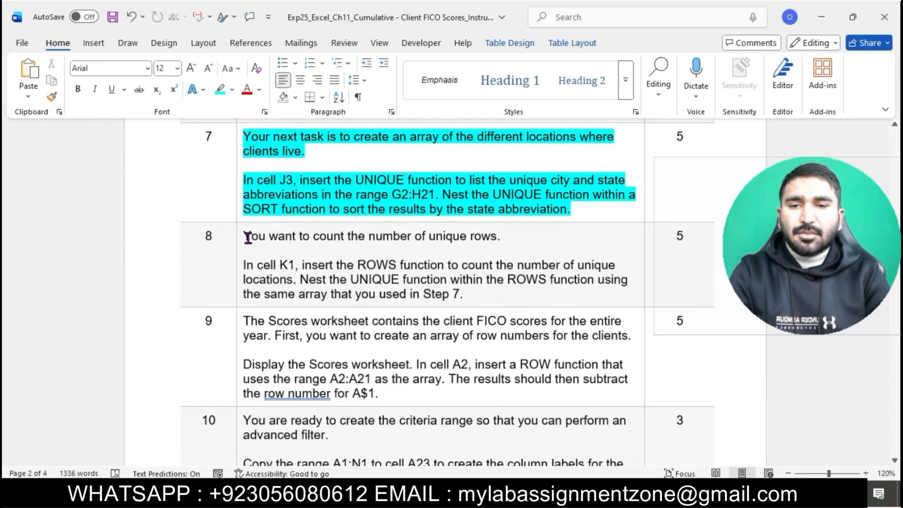
click(241, 235)
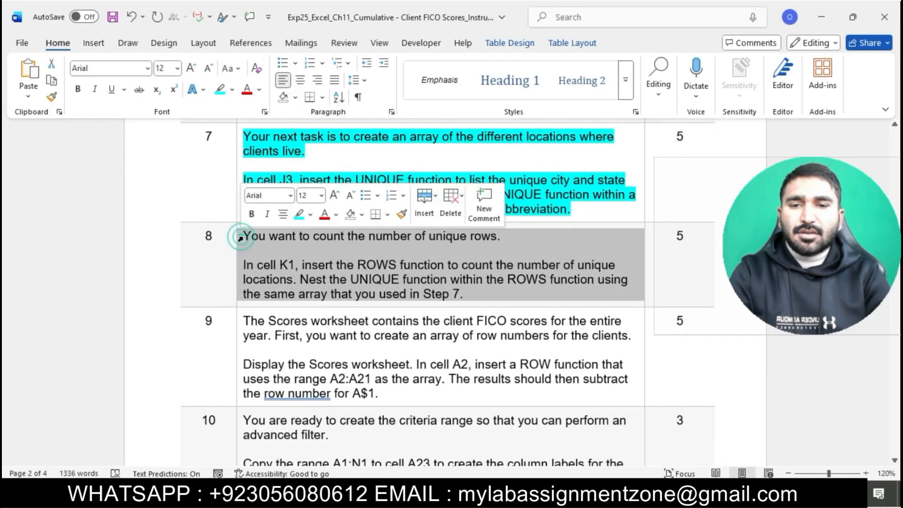
click(298, 214)
click(329, 265)
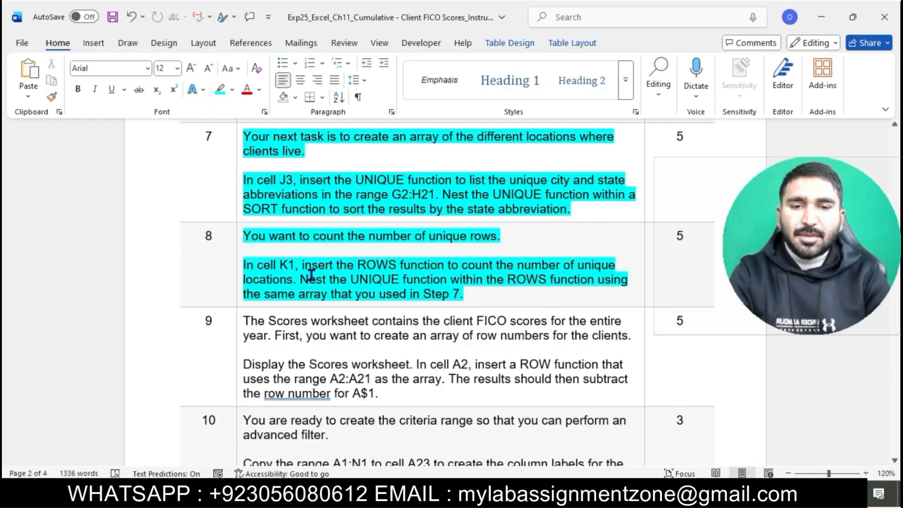
drag(244, 265, 473, 293)
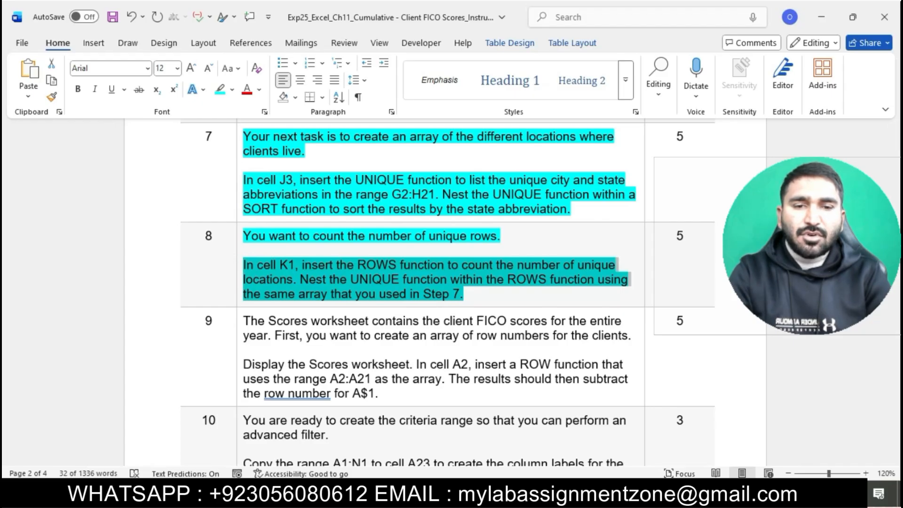
Switch to Excel and enter =ROWS(UNIQUE(G2:H21)) in cell K1 of the Clients worksheet to count the unique locations.
key(alt+Tab)
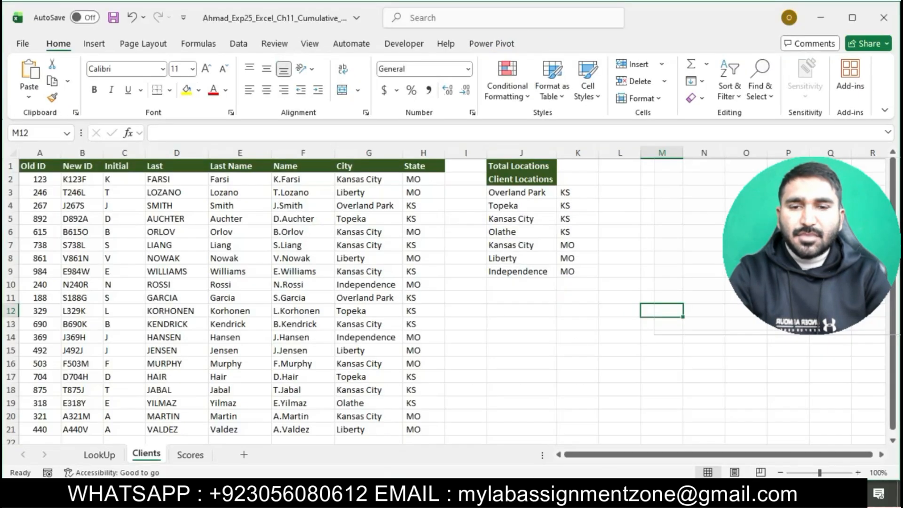
double_click(590, 169)
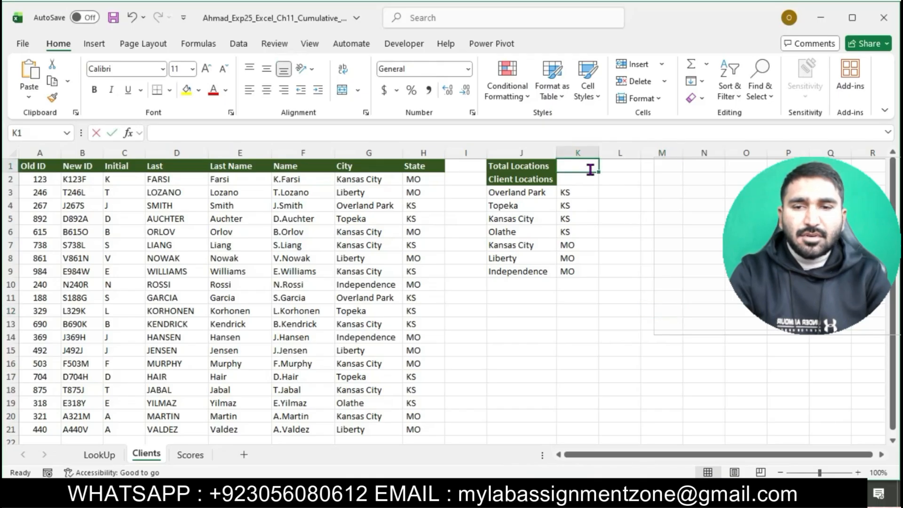
text(=)
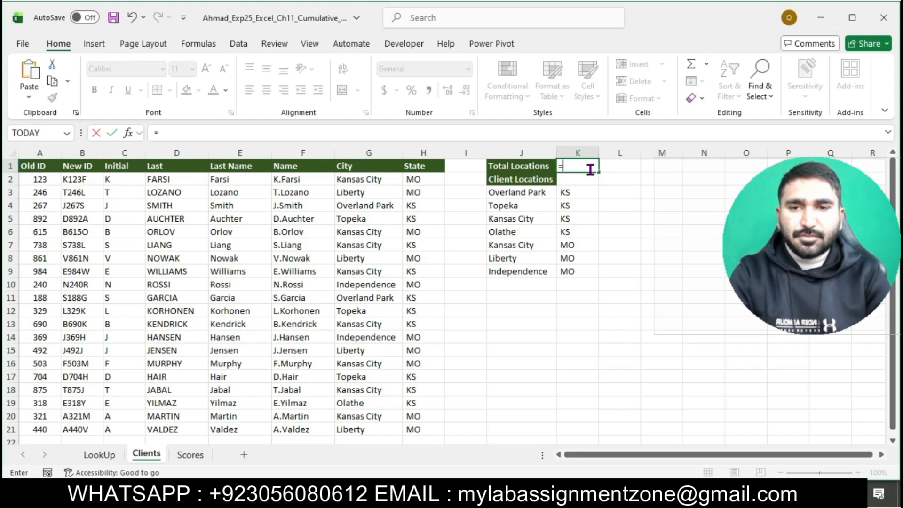
text(ROWS)
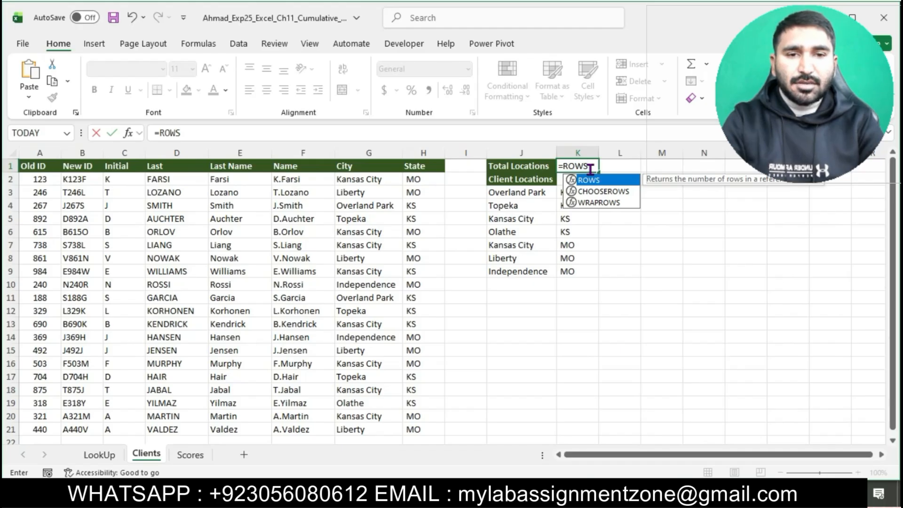
double_click(593, 183)
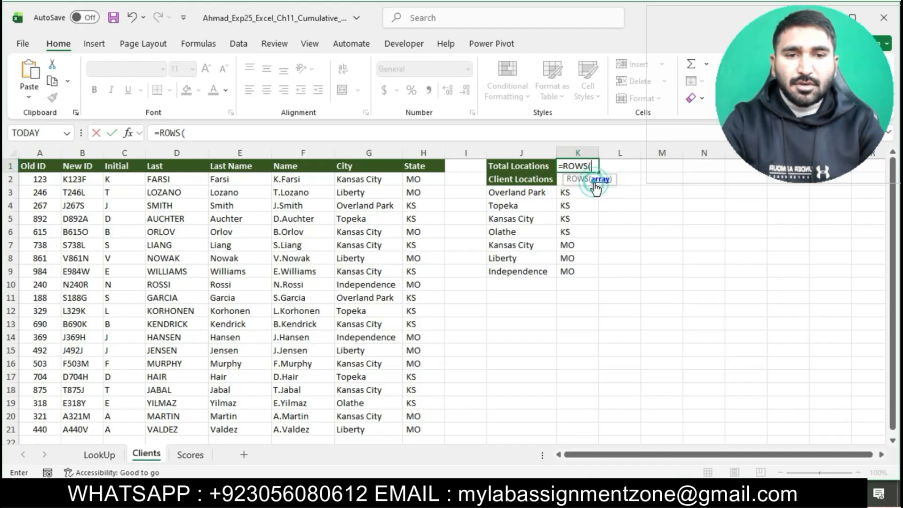
text(UNIQ)
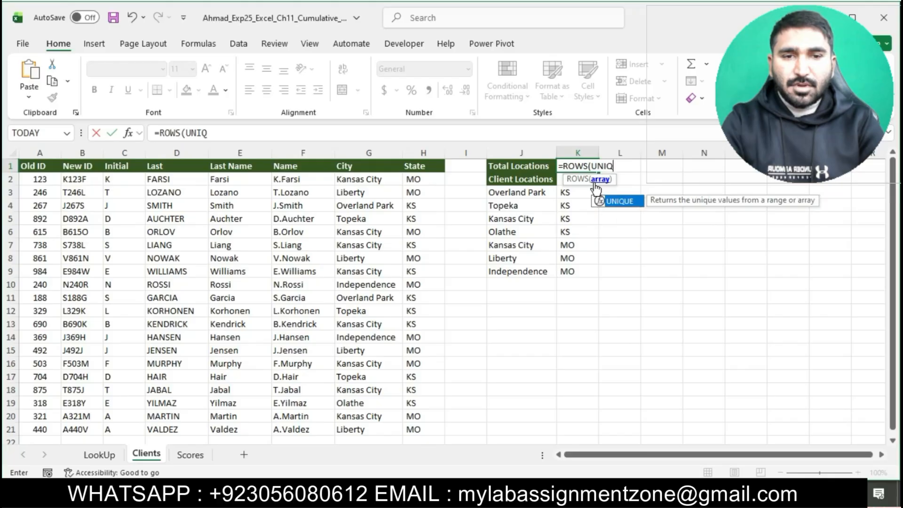
double_click(631, 201)
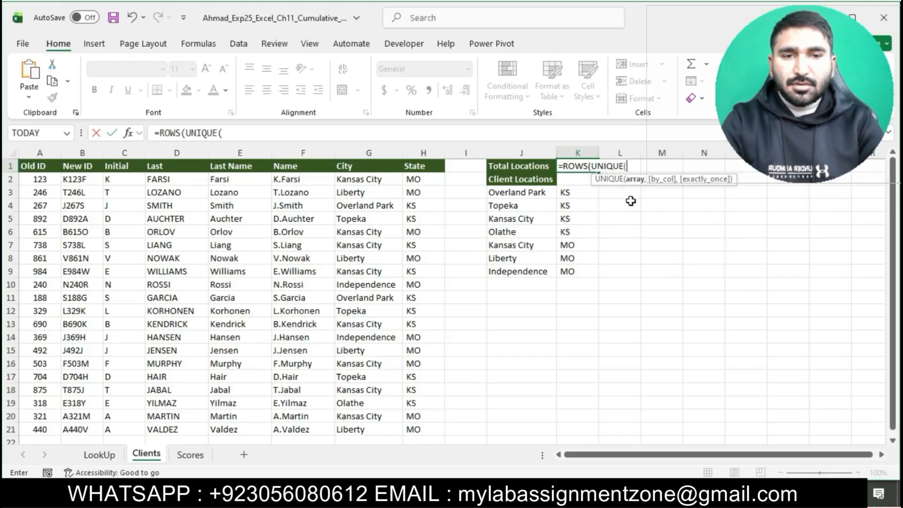
text(G2)
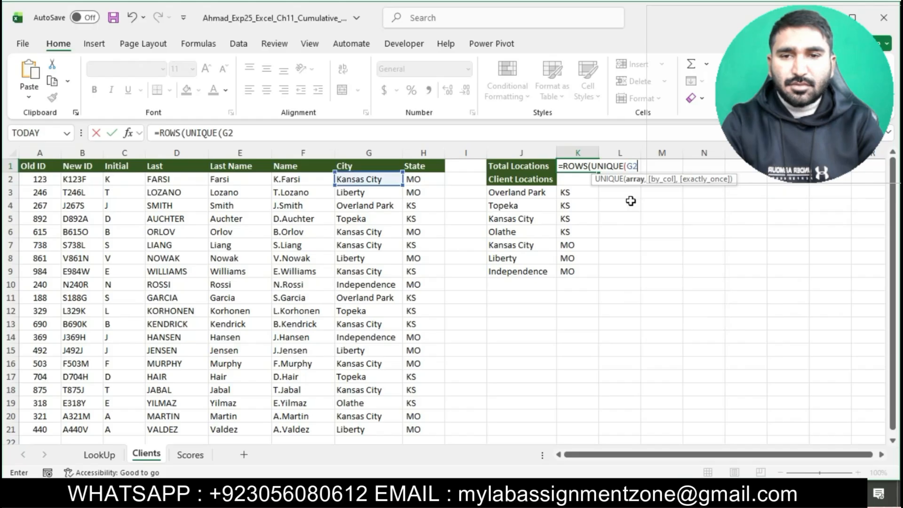
text(:H21)
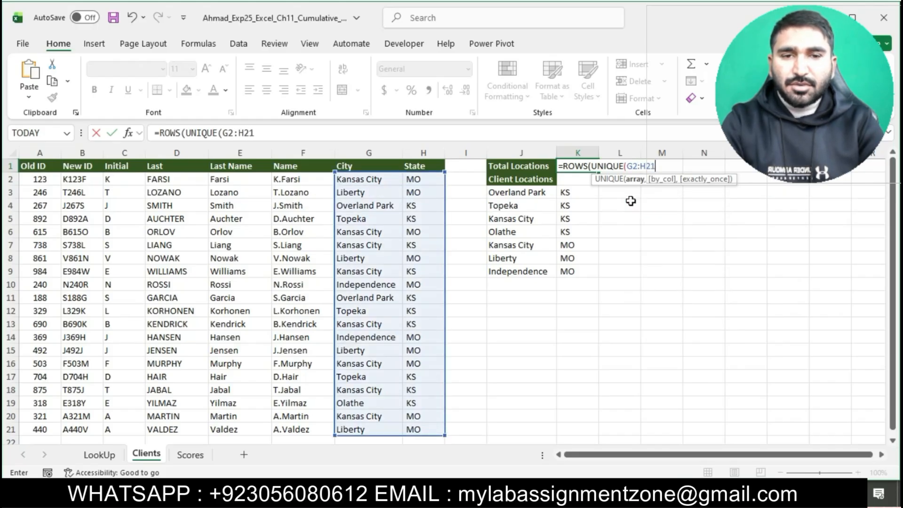
text()))
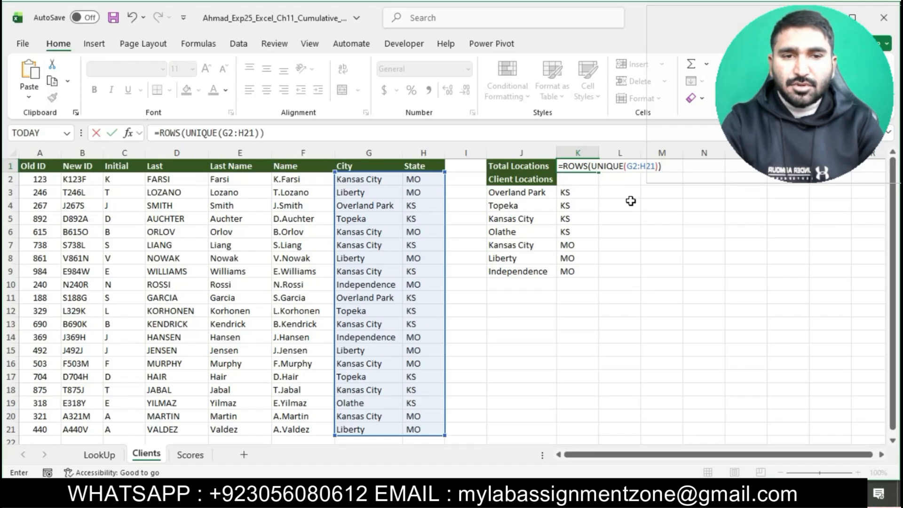
key(Return)
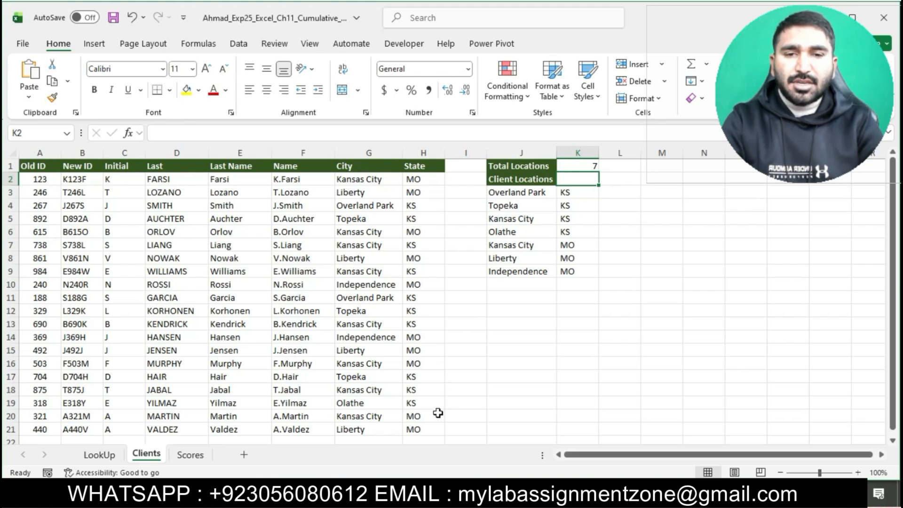
Switch to Word, highlight the step 9 text in turquoise, and select its phrase "Display the Scores worksheet".
click(393, 493)
click(483, 282)
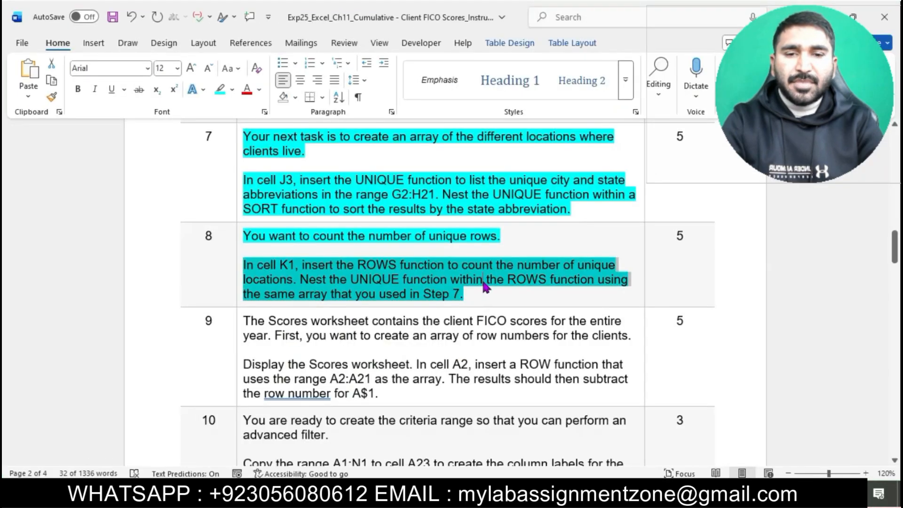
scroll(483, 282, down, 2)
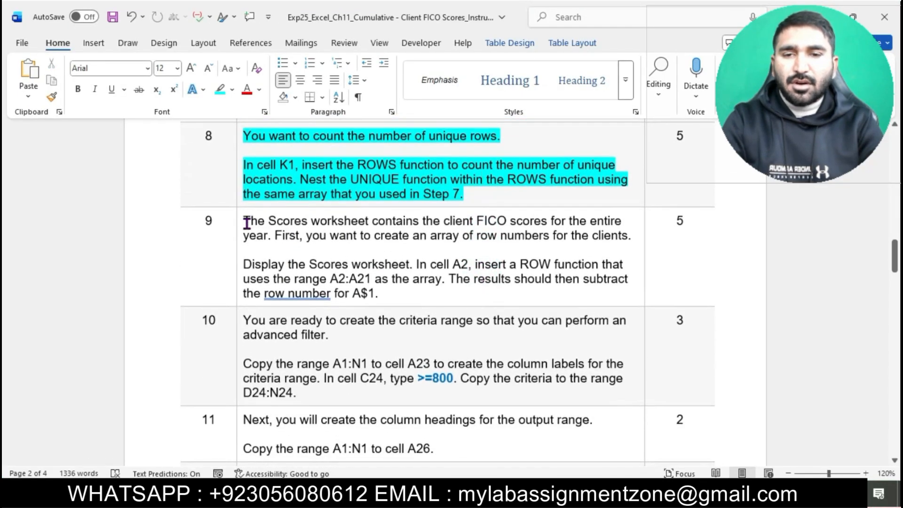
click(241, 223)
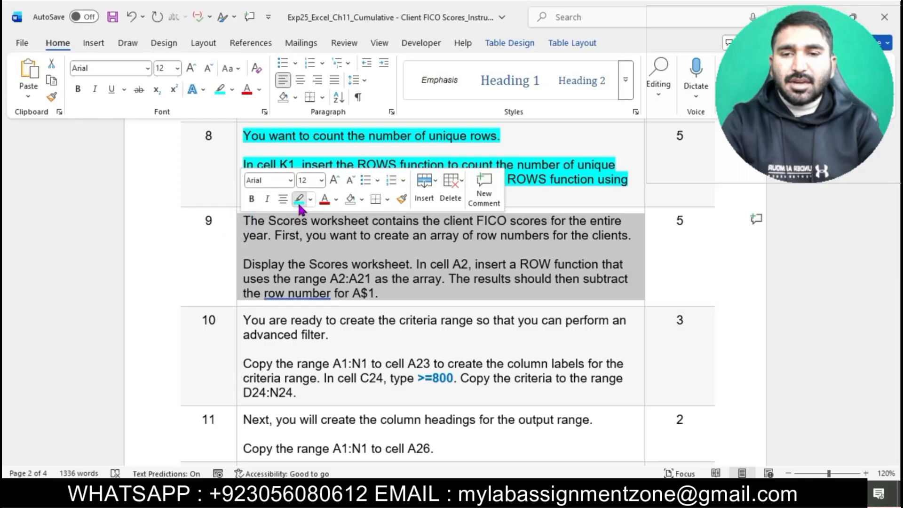
click(299, 200)
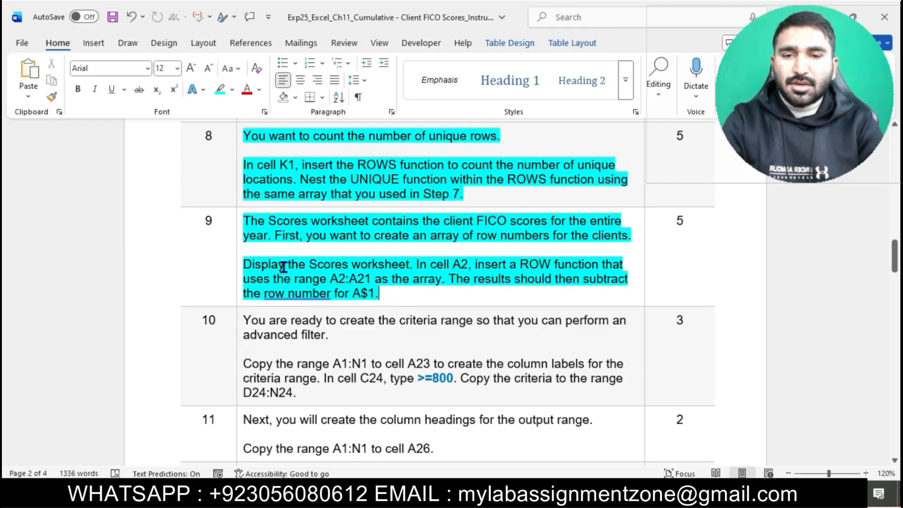
drag(245, 265, 409, 266)
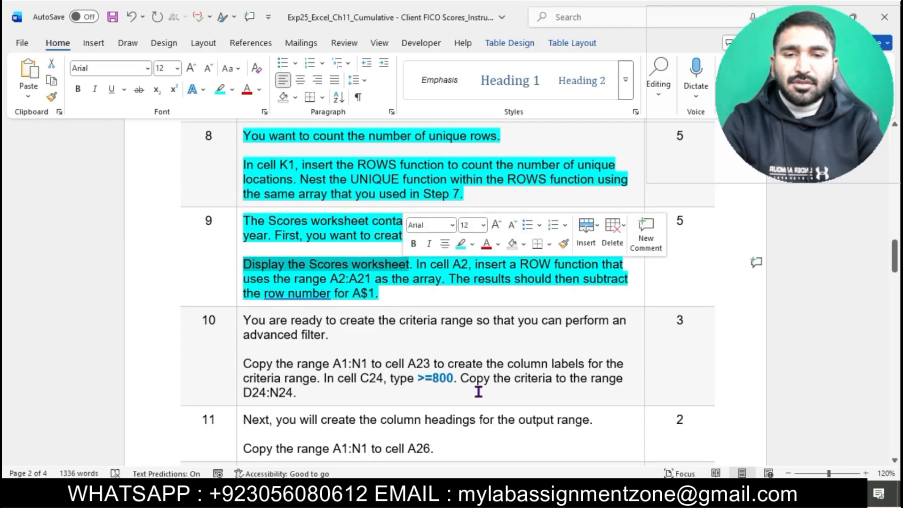
Display the Scores worksheet in Excel, and return to Word to select step 9's instruction about the ROW function in cell A2.
key(alt+Tab)
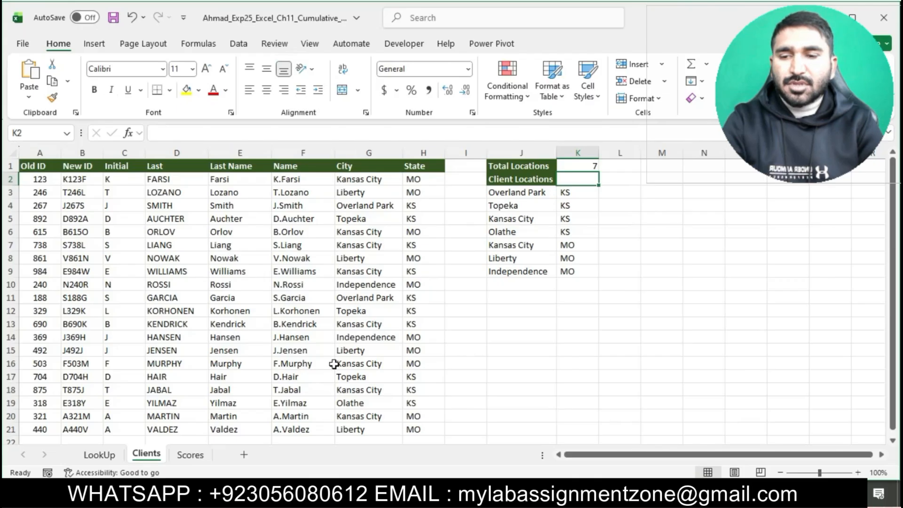
click(190, 454)
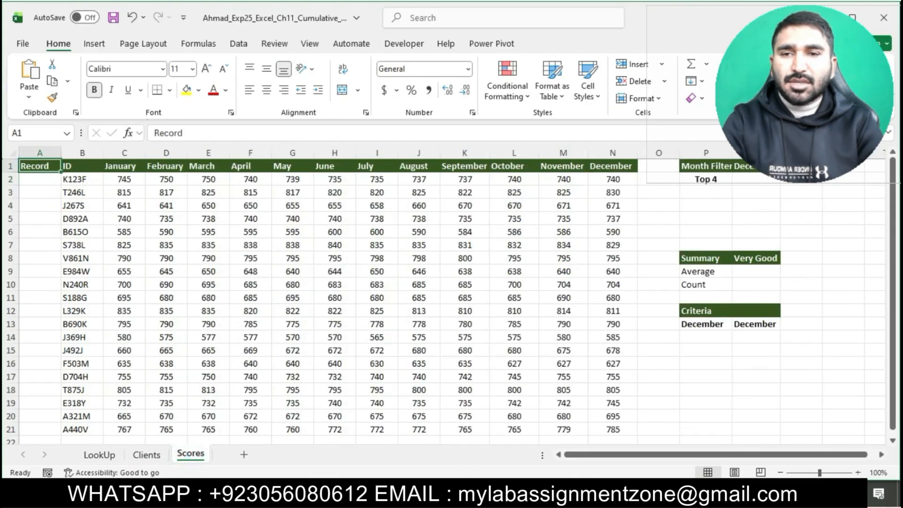
key(alt+Tab)
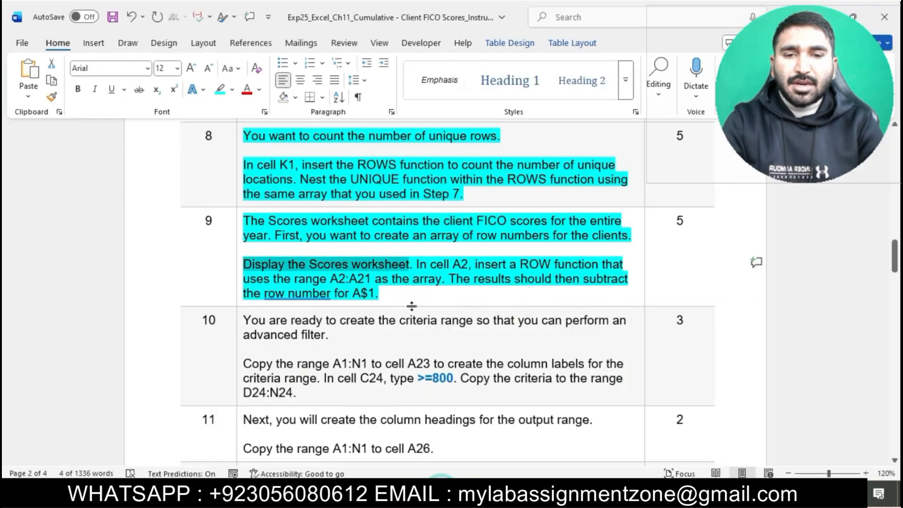
drag(419, 260, 460, 296)
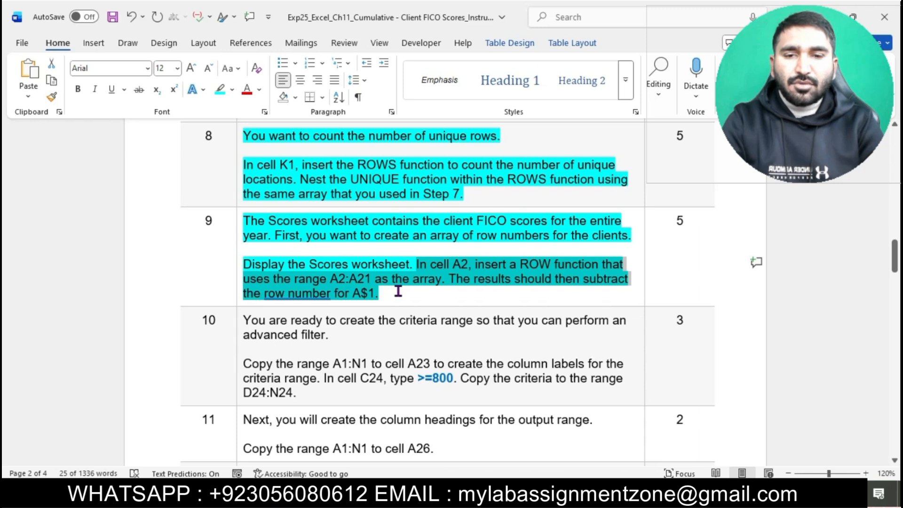
Switch to Excel and enter =ROW(A2)-ROW(A$1) in cell A2 of the Scores worksheet.
key(alt+Tab)
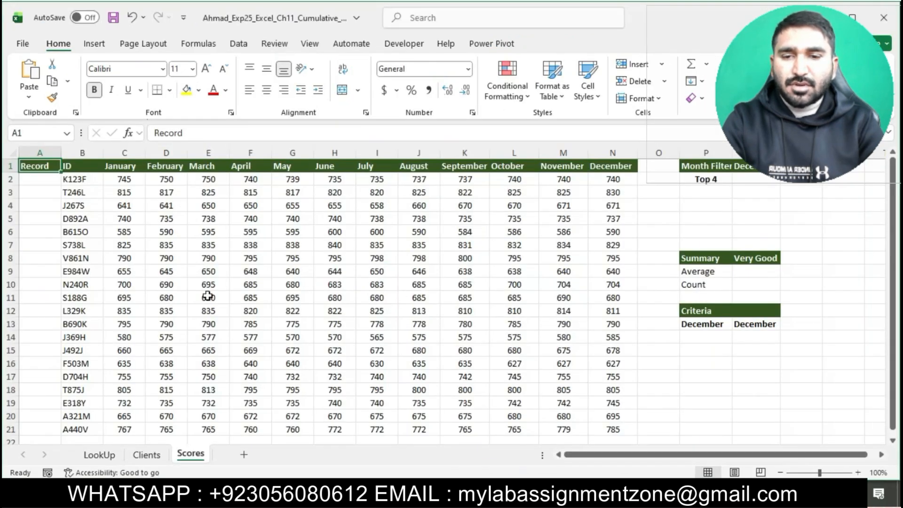
click(42, 179)
key(BackSpace)
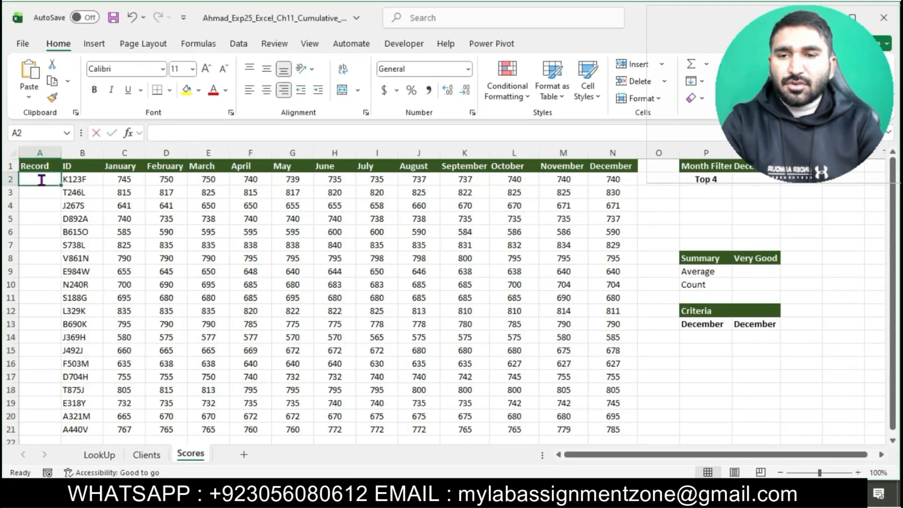
text(=ROW)
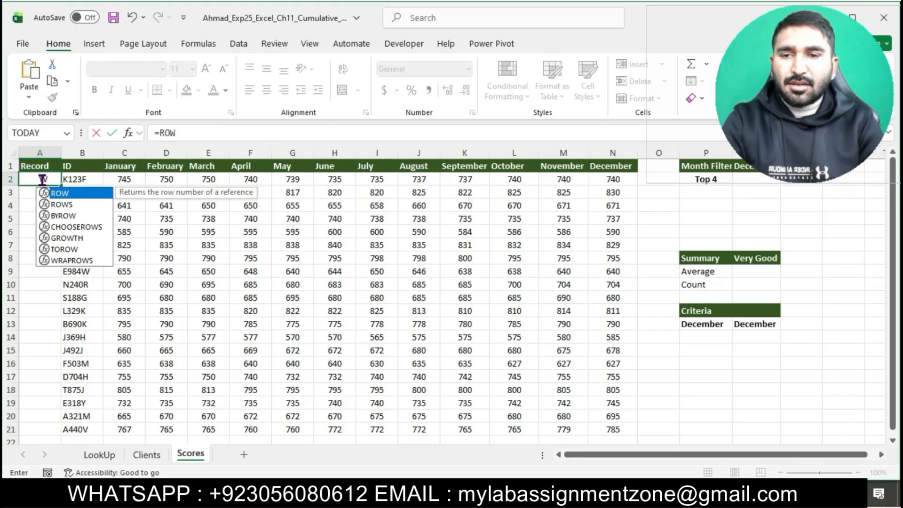
text(()
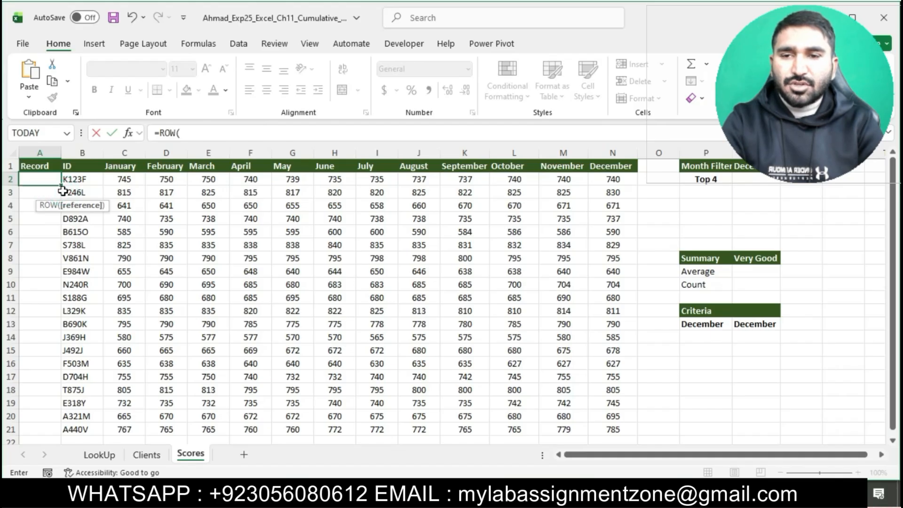
text(A2)
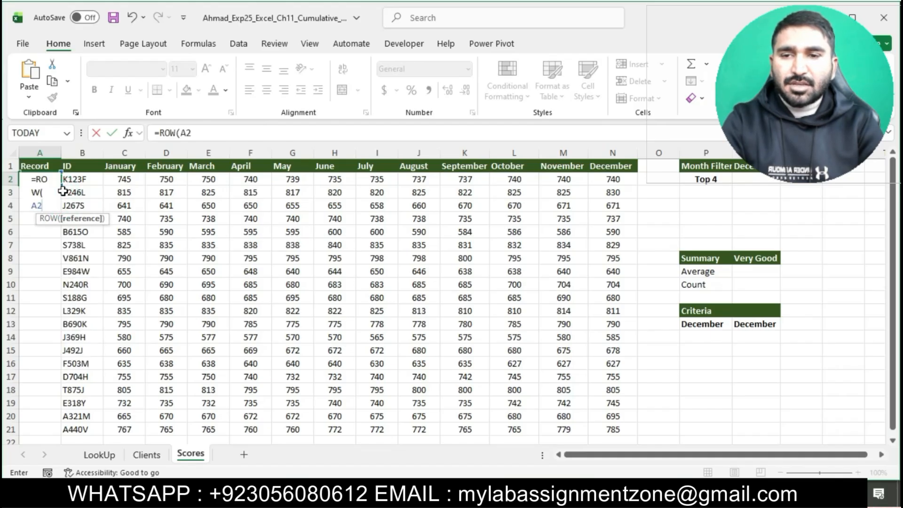
text()-)
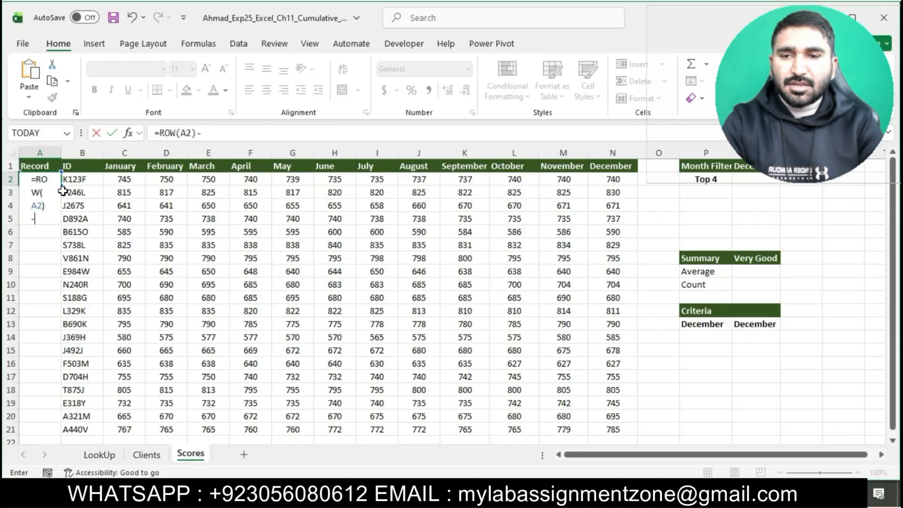
text(ROW)
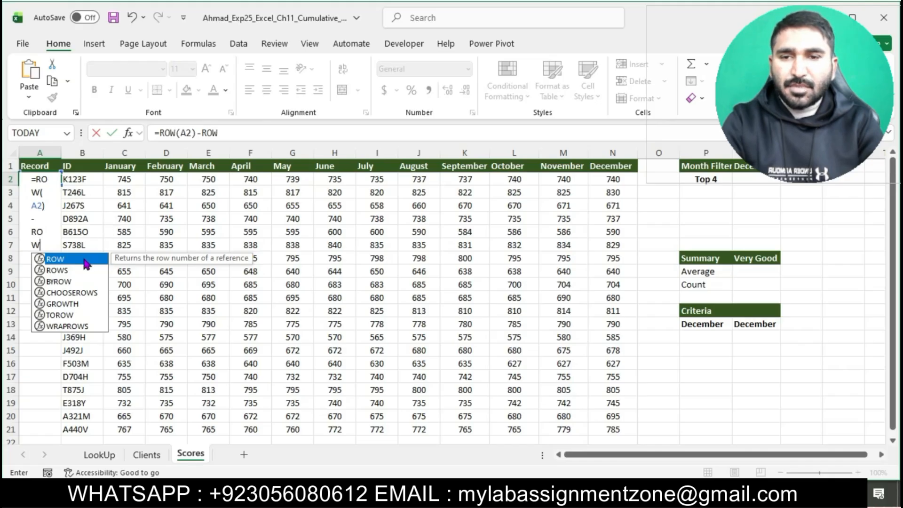
double_click(86, 263)
text(A)
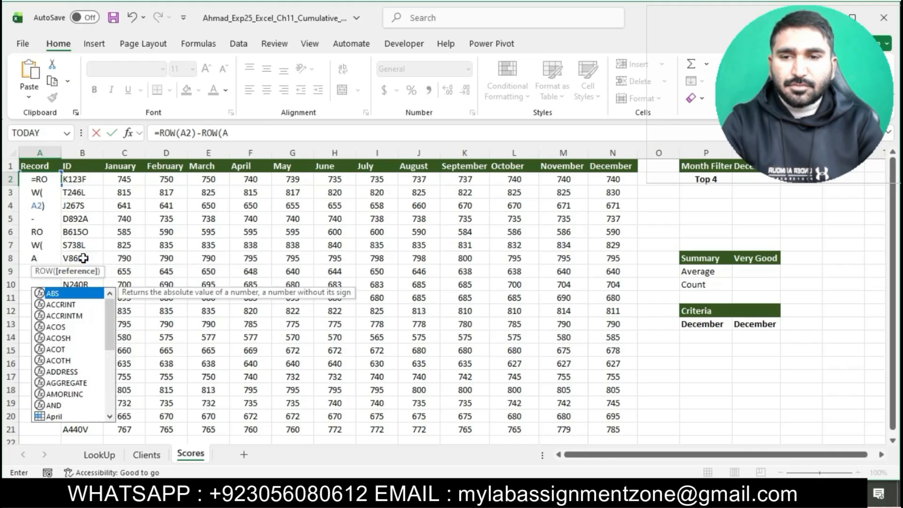
text($)
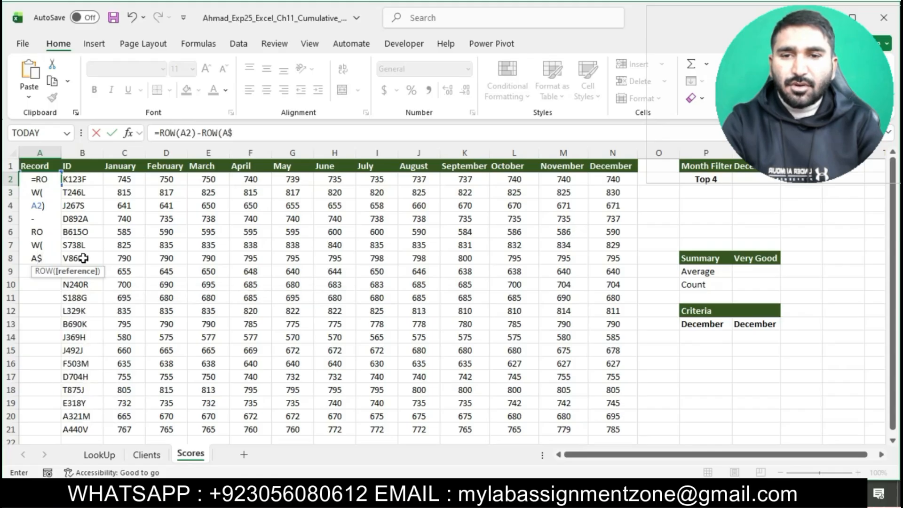
text(1)
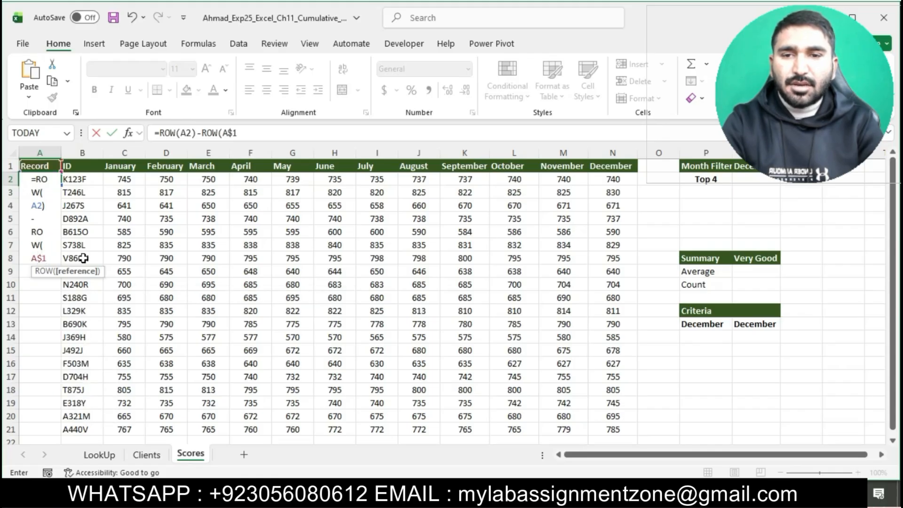
text())
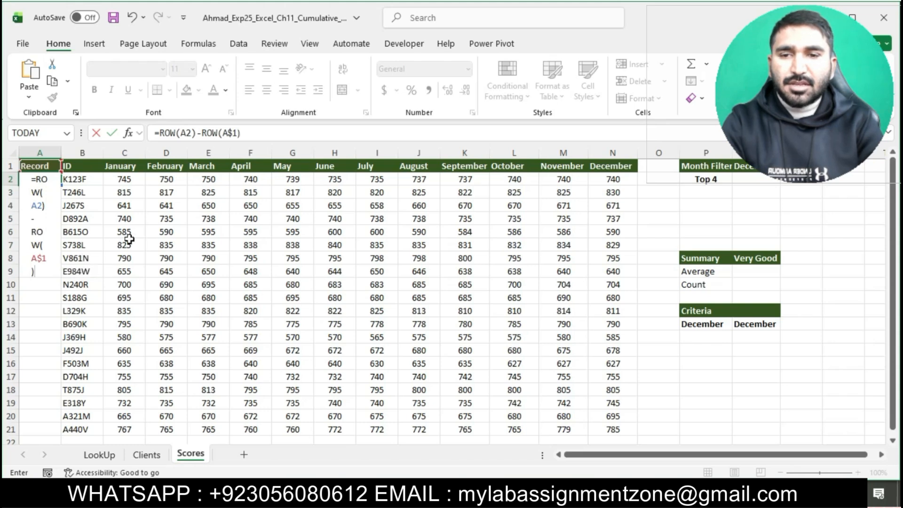
key(Return)
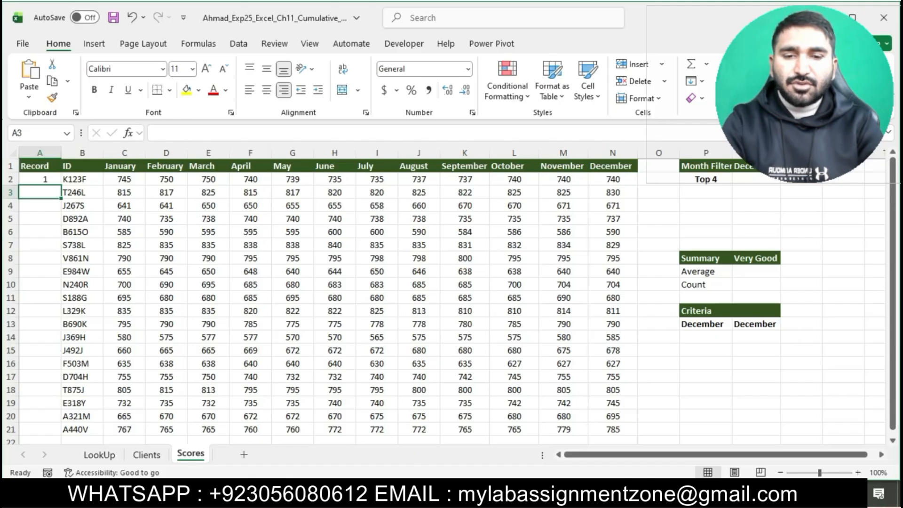
Recheck step 9 in Word, and fill the cell A2 formula down through A21 on the Scores worksheet in Excel.
key(alt+Tab)
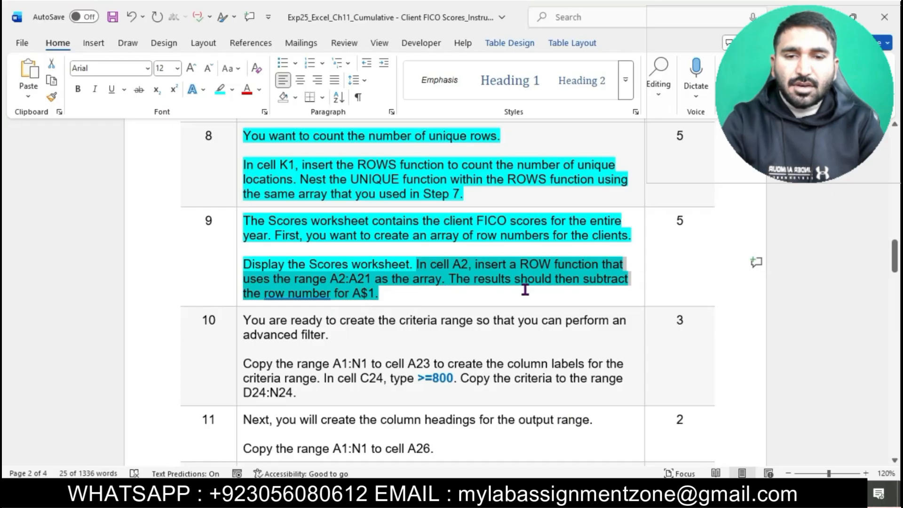
click(446, 299)
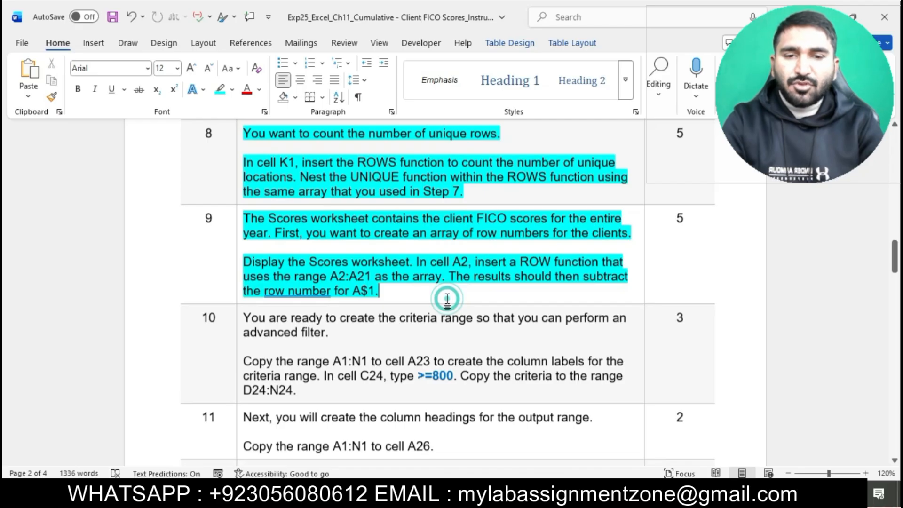
scroll(447, 299, down, 1)
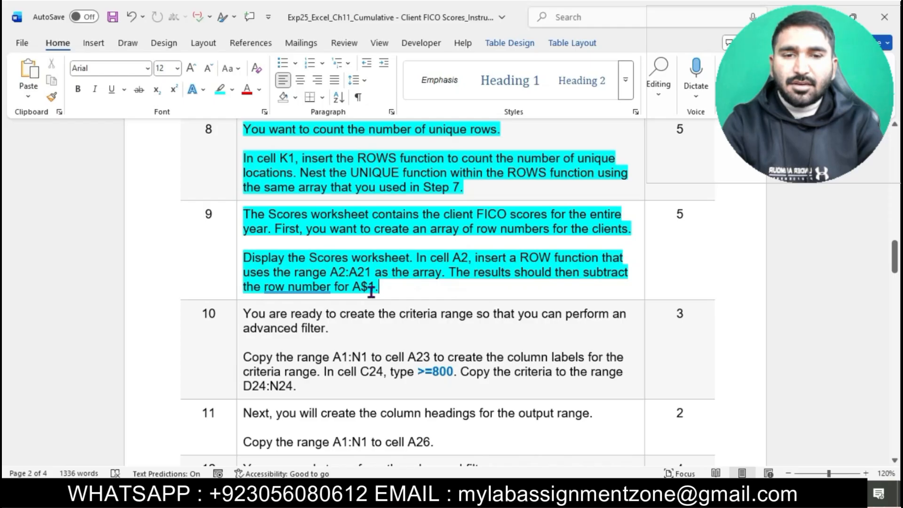
click(470, 494)
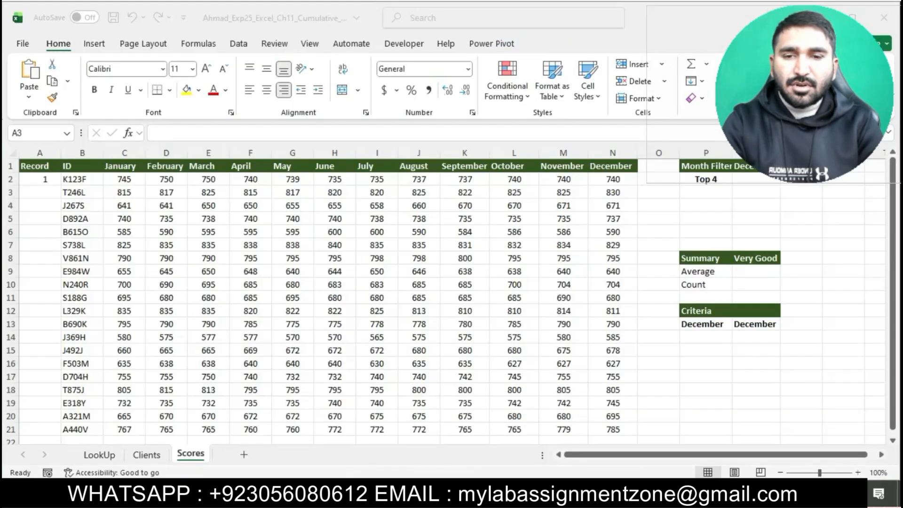
click(27, 179)
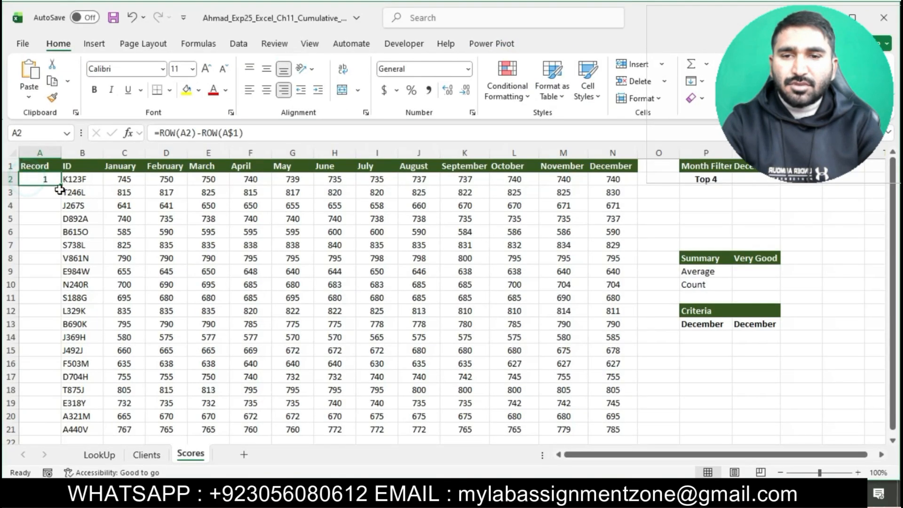
drag(63, 186, 63, 433)
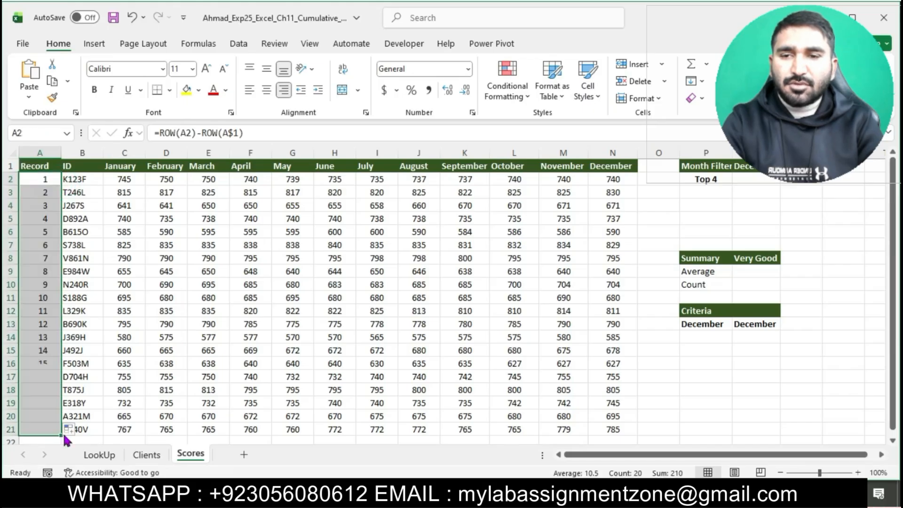
click(292, 403)
Switch to Word, highlight the step 10 text in turquoise, and copy its range reference A1:N1.
key(alt+Tab)
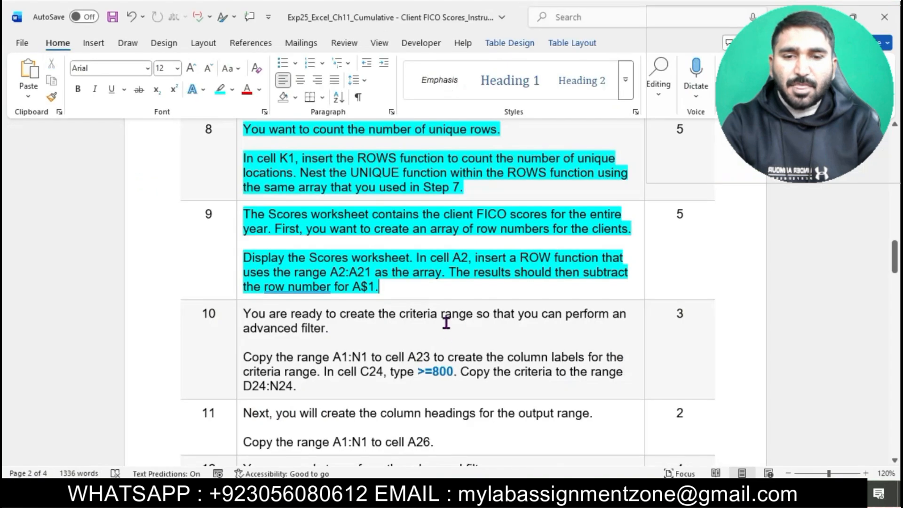
scroll(445, 320, down, 3)
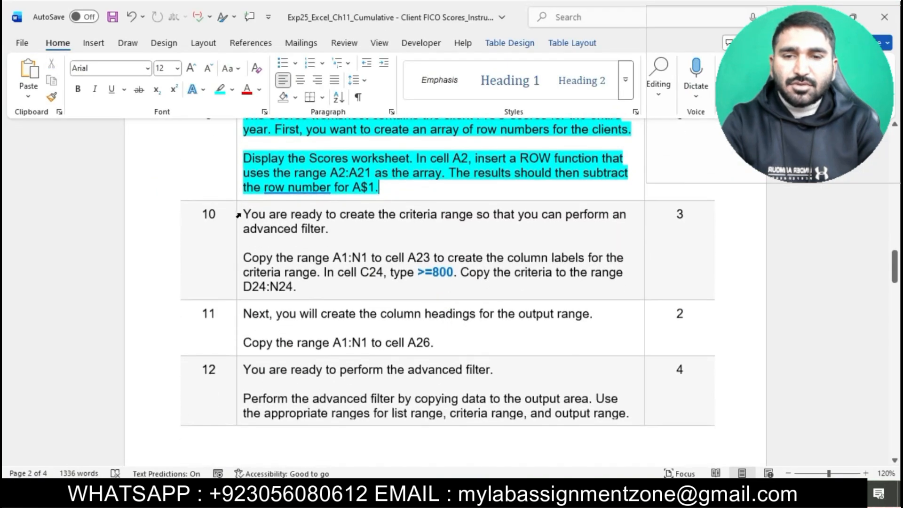
click(238, 215)
click(303, 192)
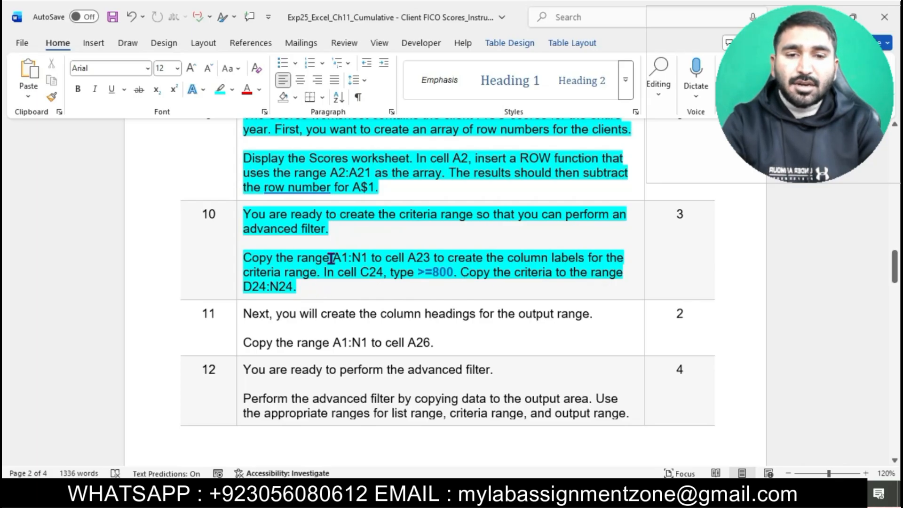
drag(334, 257, 371, 259)
key(ctrl+c)
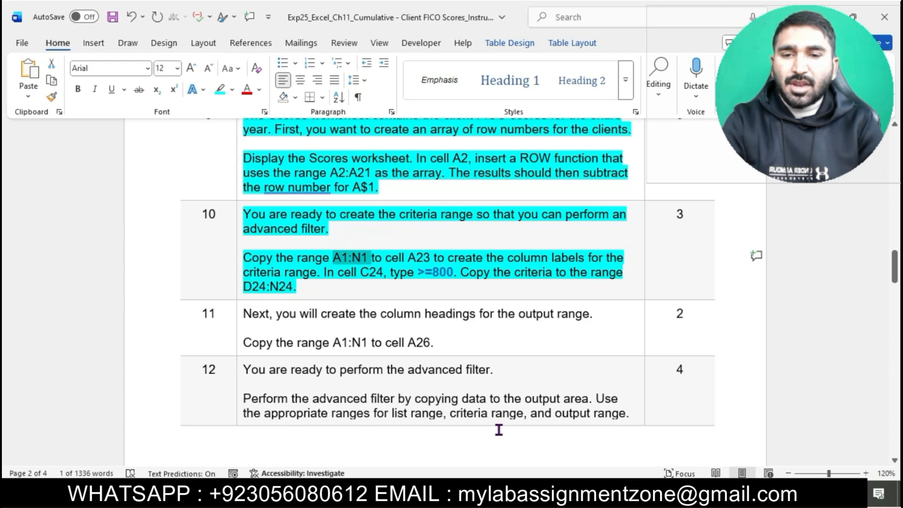
Switch to Excel, select the header range A1:N1 on the Scores worksheet, and copy it.
click(523, 494)
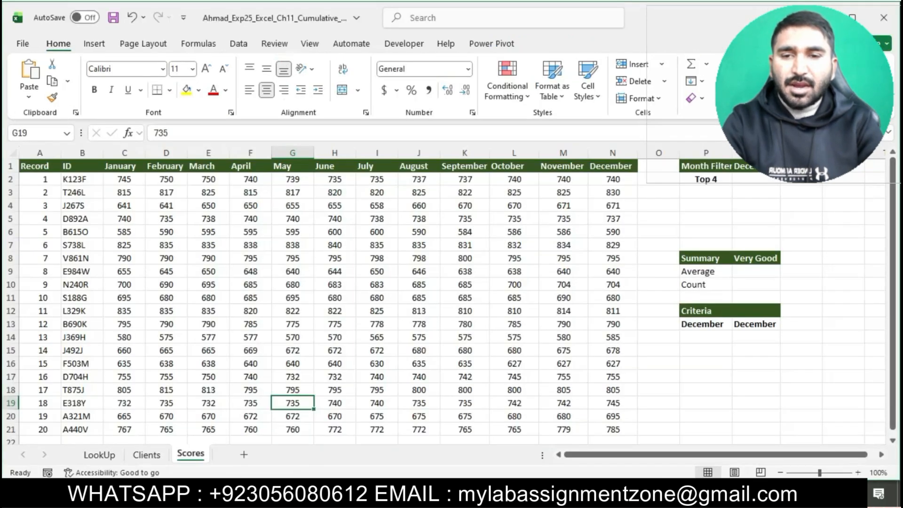
click(56, 133)
key(ctrl+v)
key(Return)
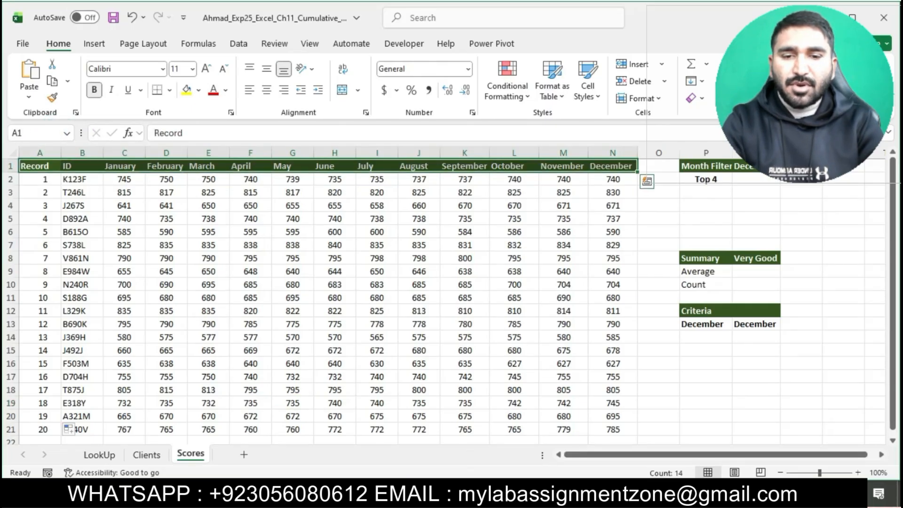
key(alt+Tab)
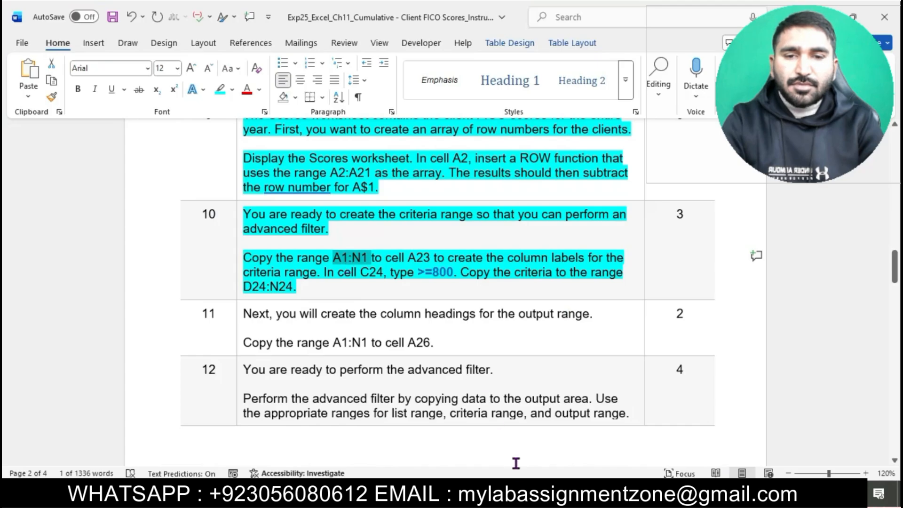
key(alt+Tab)
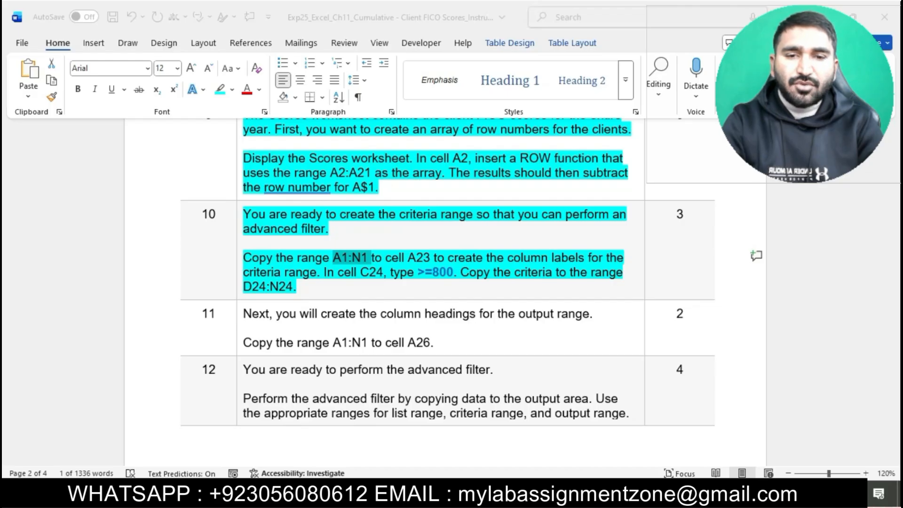
key(alt+Tab)
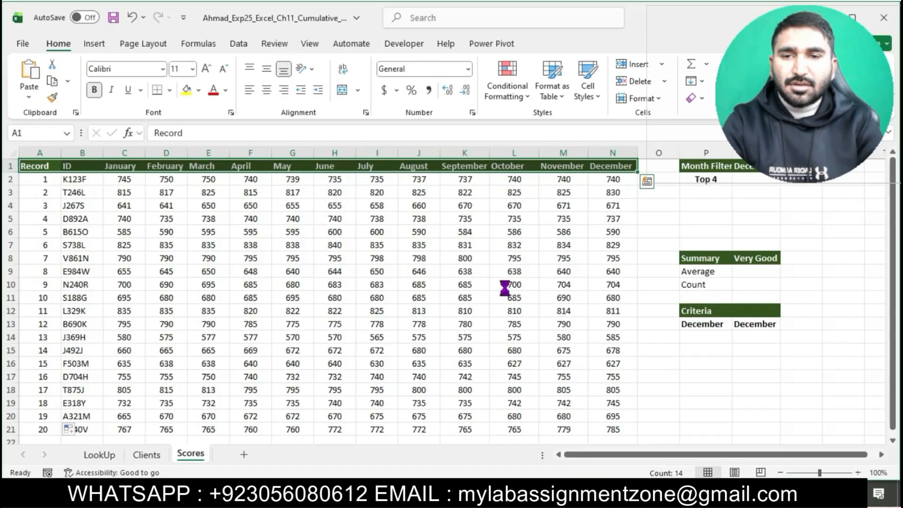
key(ctrl+shift+Right)
key(ctrl+c)
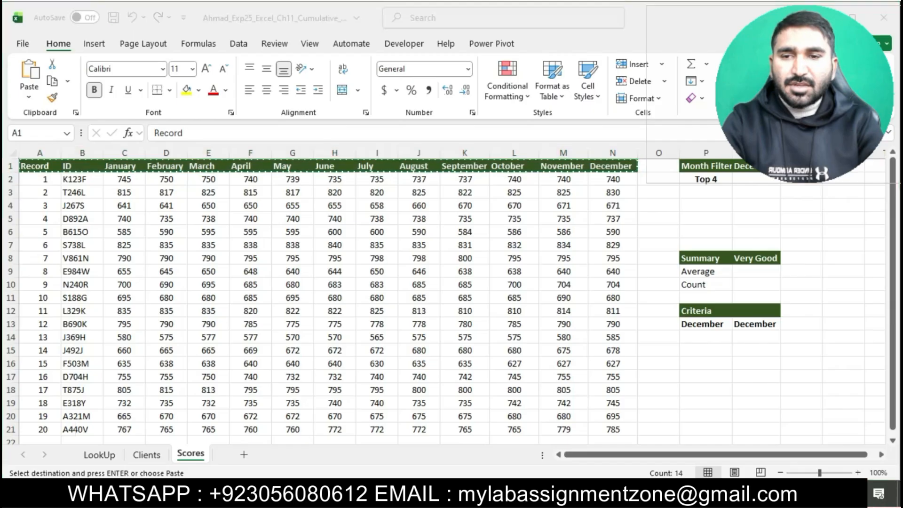
Check step 10's destination in Word, and paste the copied column labels at cell A23 of the Scores worksheet in Excel.
key(alt+Tab)
drag(386, 260, 585, 264)
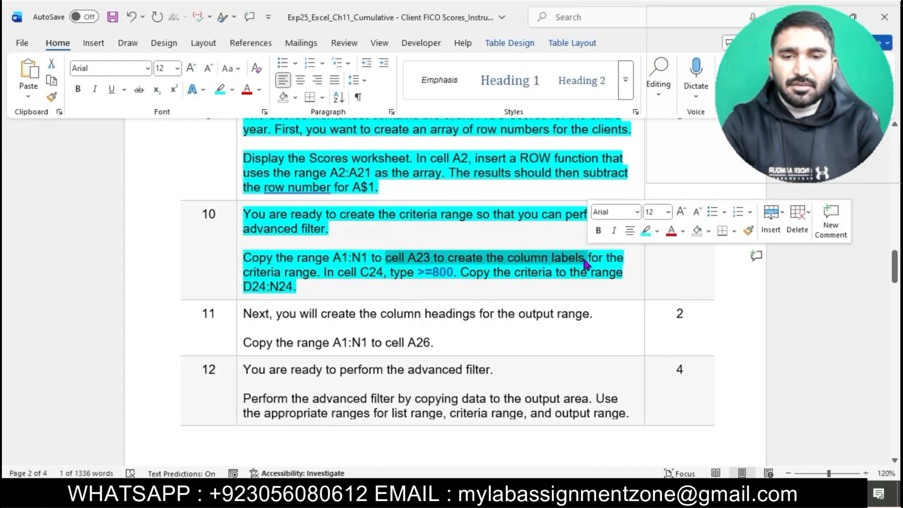
key(alt+Tab)
scroll(402, 302, down, 5)
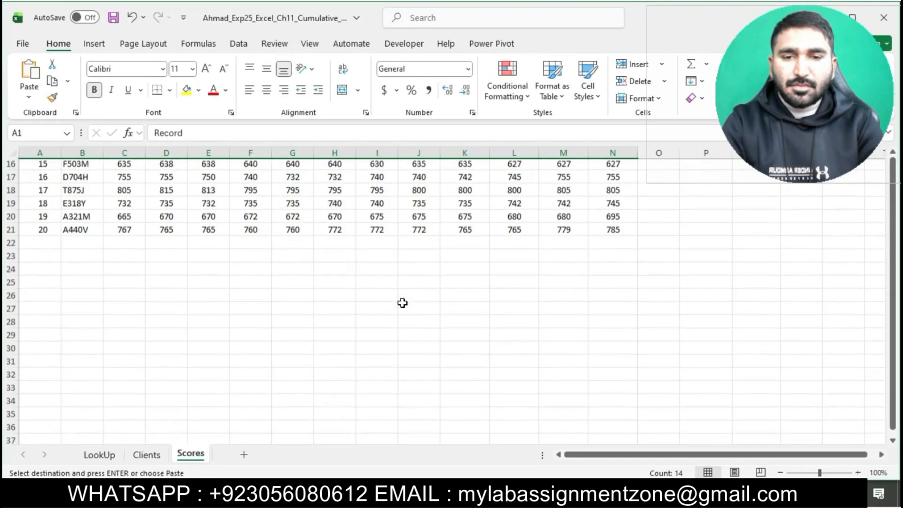
click(45, 254)
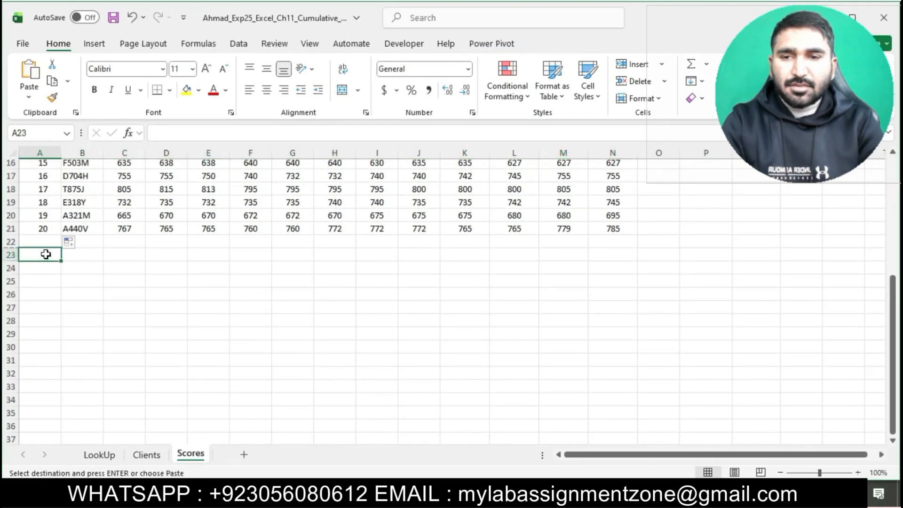
key(ctrl+v)
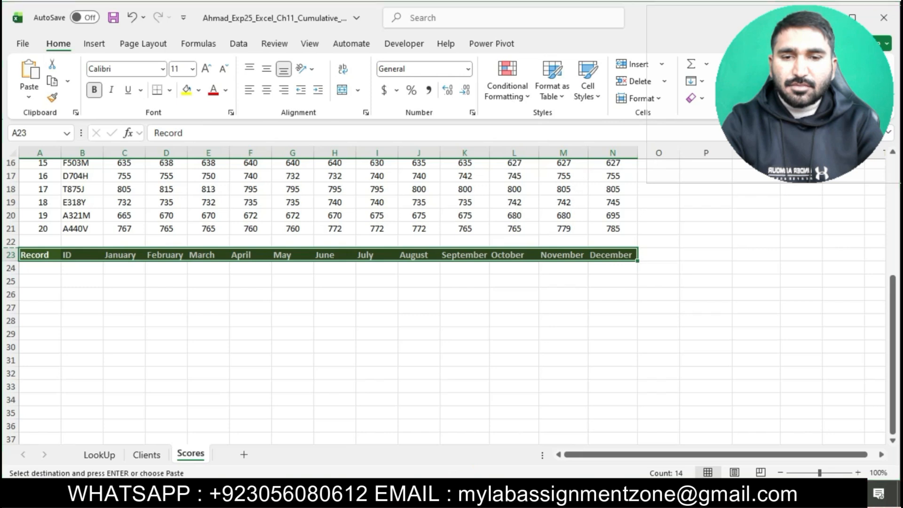
Check step 10's criterion in Word, and enter >=800 in cell C24 of the Scores worksheet in Excel.
key(alt+Tab)
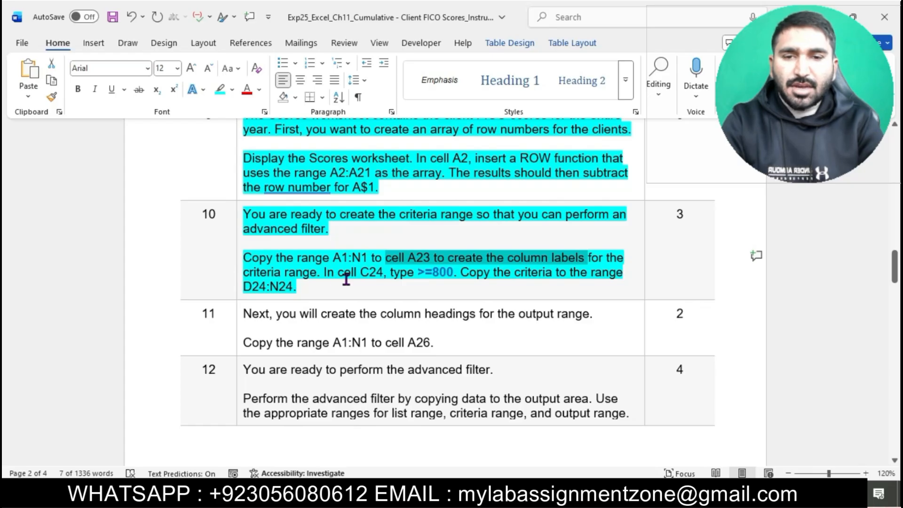
drag(418, 273, 453, 273)
click(510, 493)
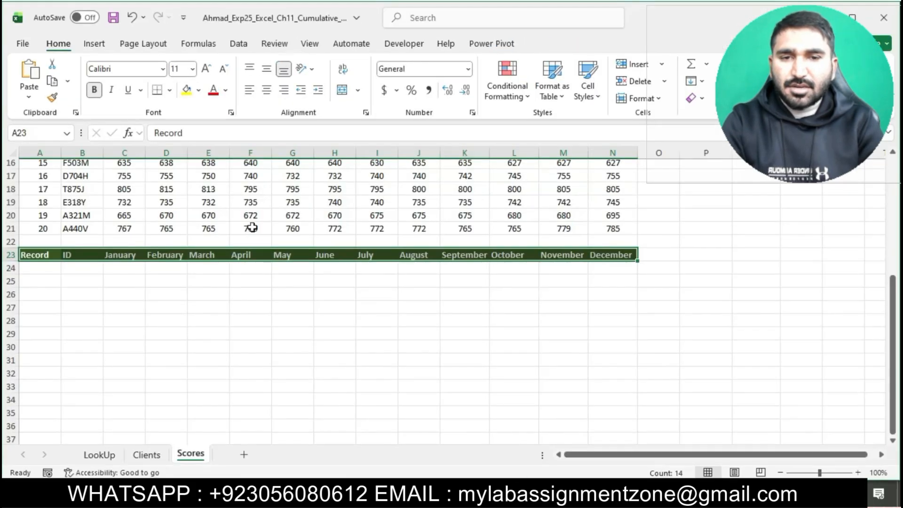
click(120, 273)
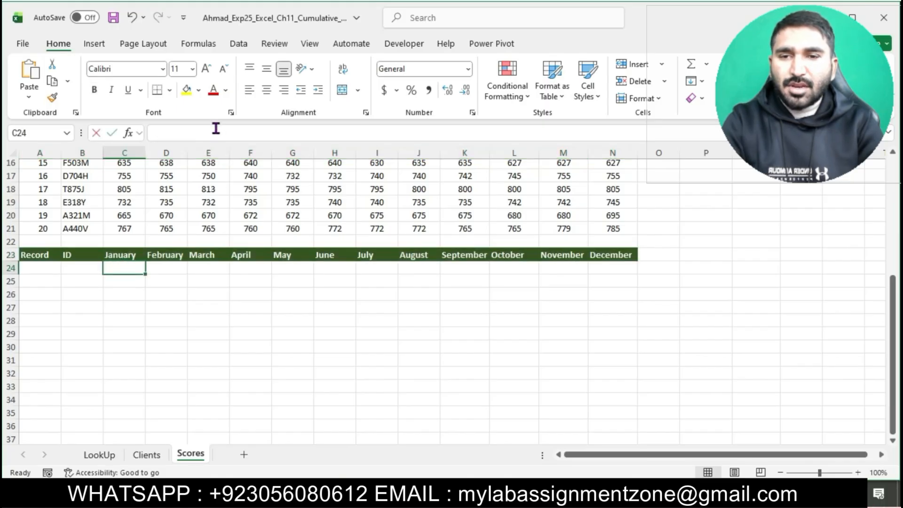
click(216, 128)
text(>=800)
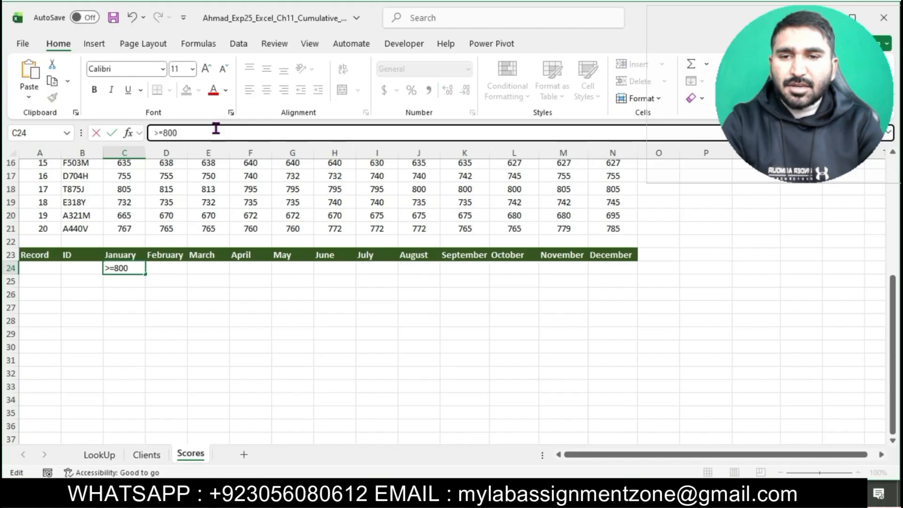
key(Return)
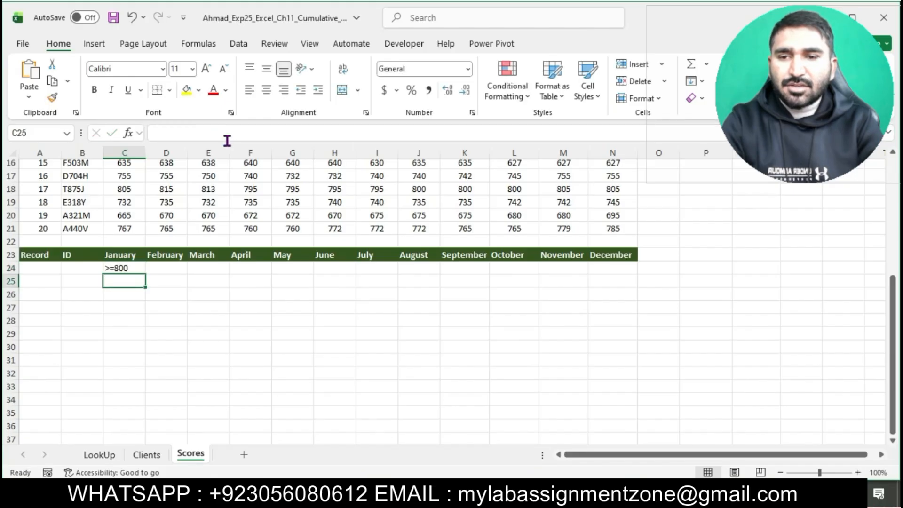
Select step 10's last instruction in Word, and fill the cell C24 criterion across D24:N24 on the Scores worksheet in Excel.
key(alt+Tab)
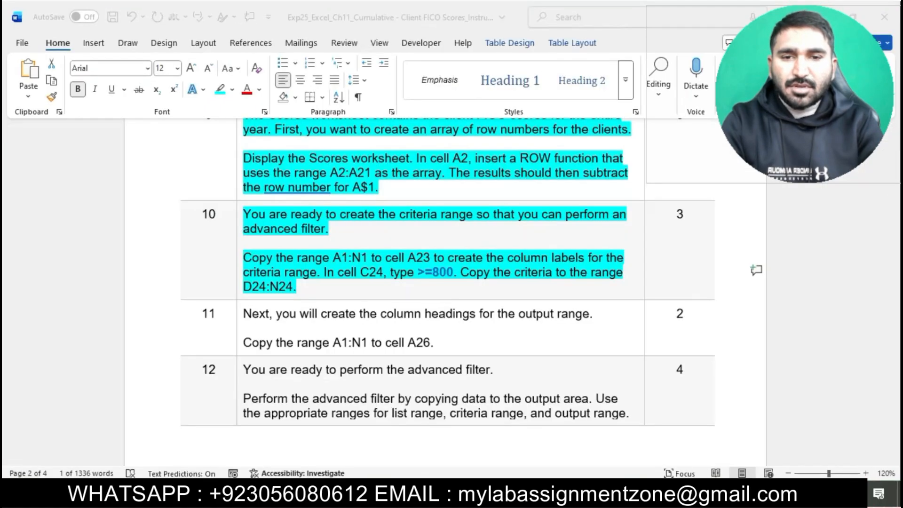
click(467, 276)
drag(467, 278, 547, 288)
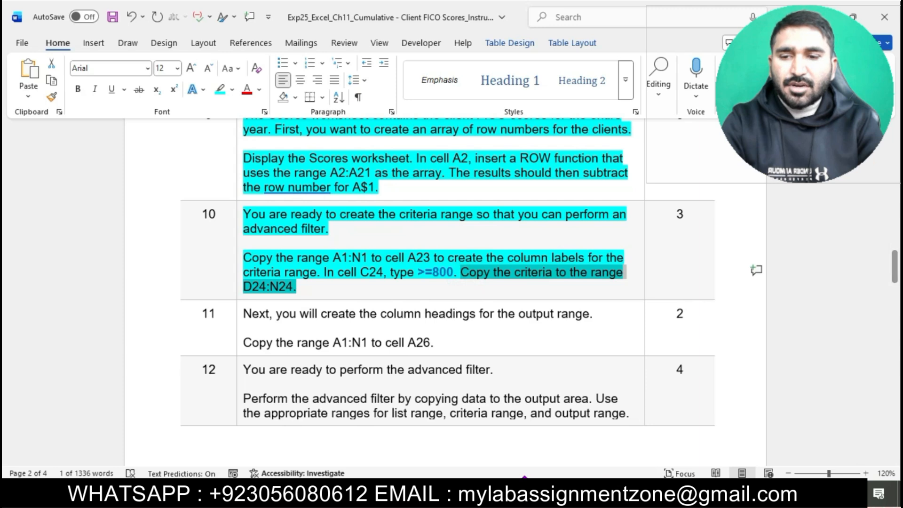
key(alt+Tab)
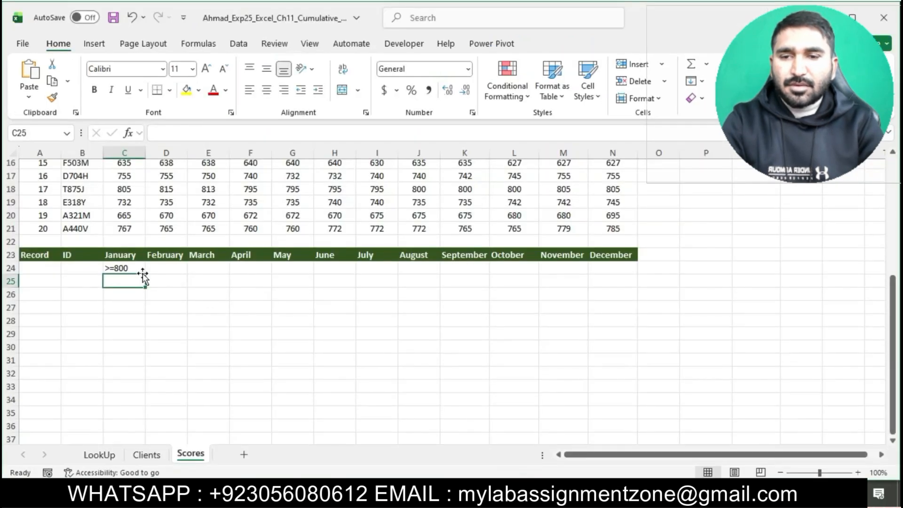
drag(146, 274, 626, 278)
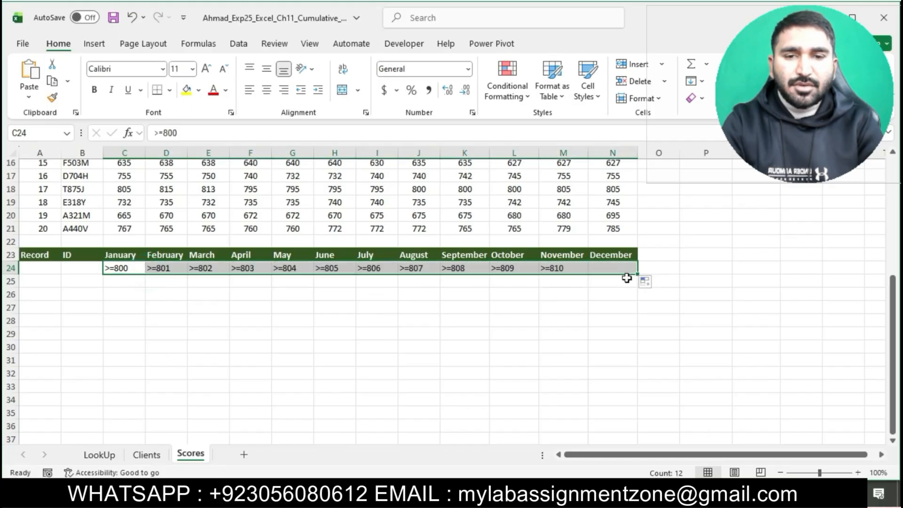
click(493, 371)
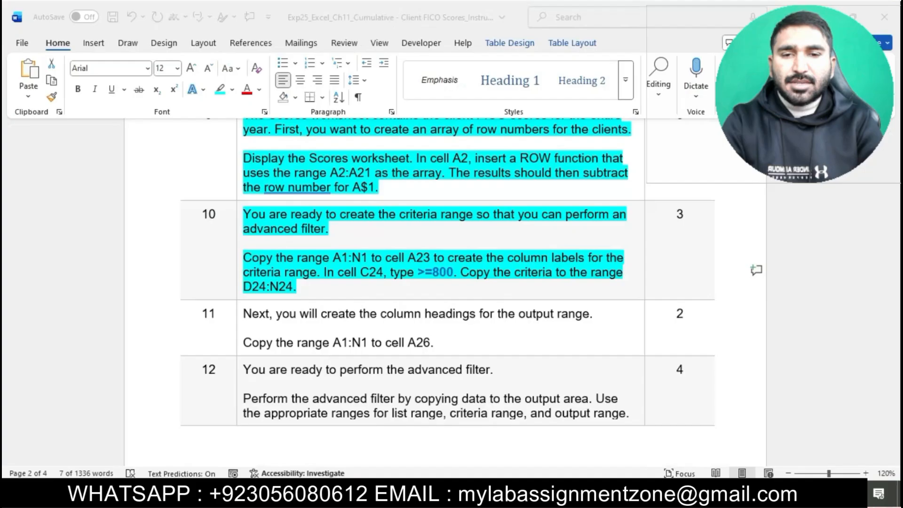
Switch to Word, highlight the step 11 text in turquoise, and copy its range reference A1:N1.
click(433, 476)
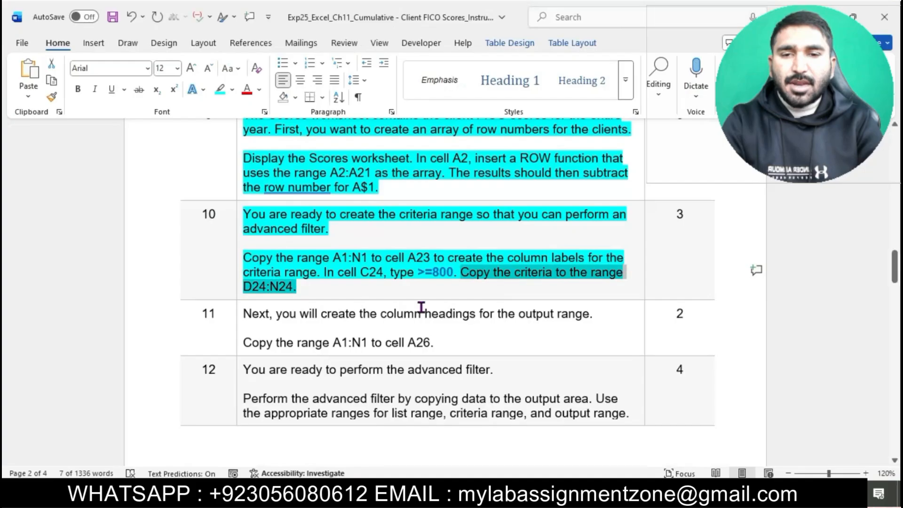
scroll(413, 282, down, 2)
key(Right)
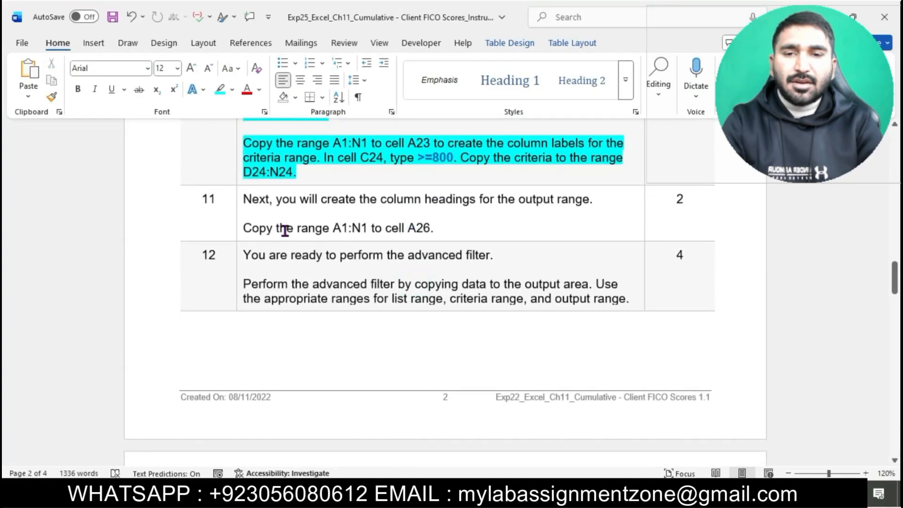
click(237, 204)
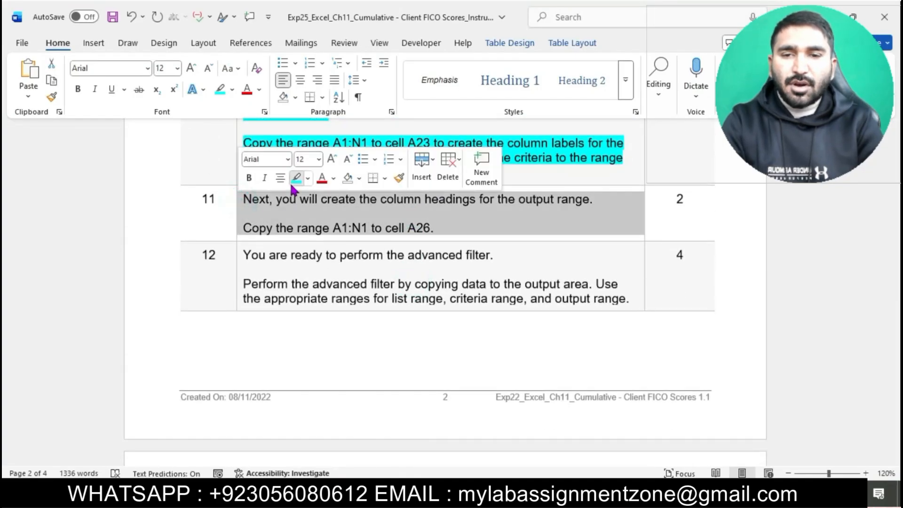
click(294, 178)
click(304, 217)
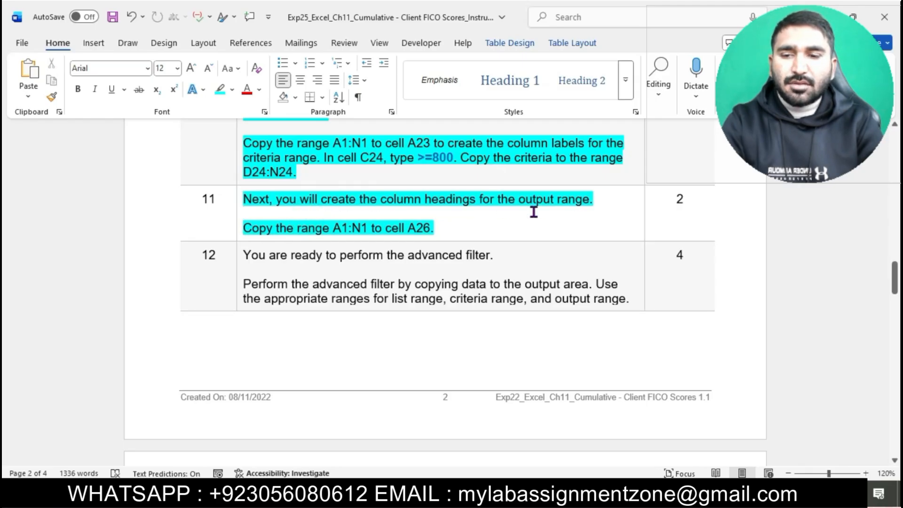
double_click(335, 230)
key(ctrl+c)
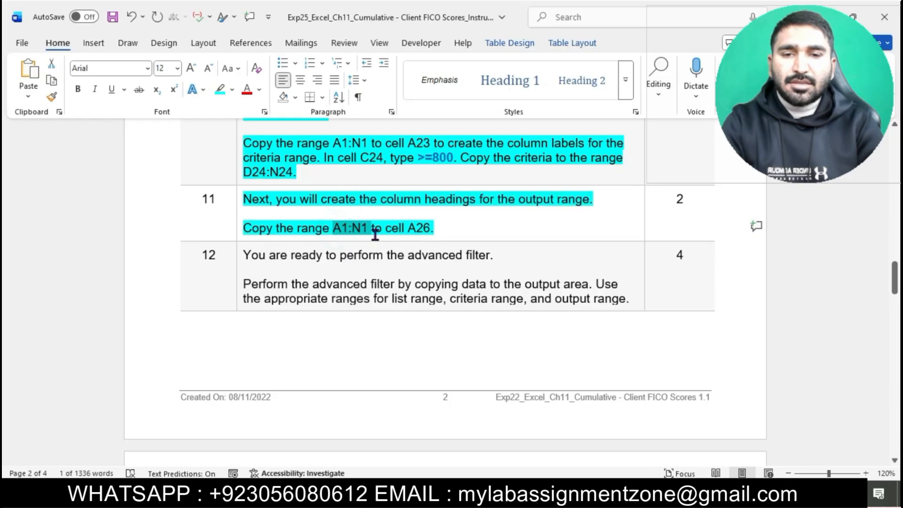
Switch to Excel, go to range A1:N1 on the Scores worksheet using the copied reference, and copy the headings.
click(531, 493)
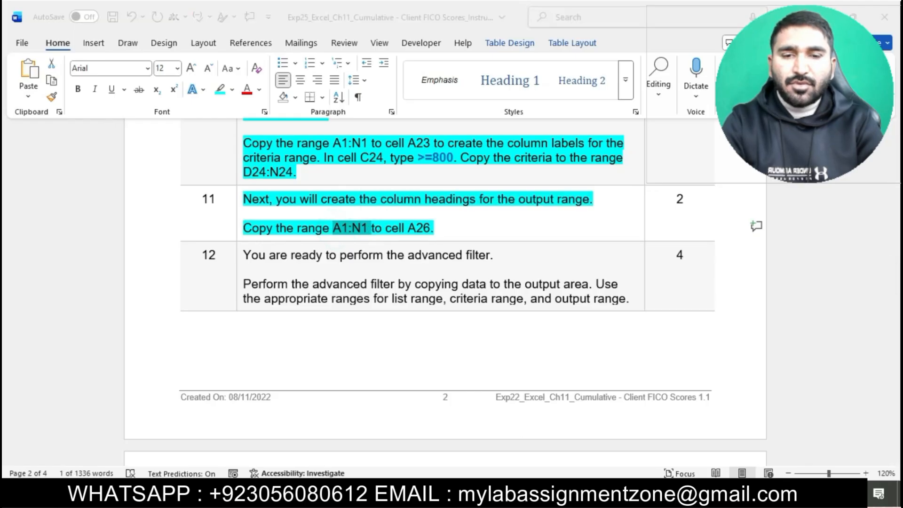
click(40, 133)
key(ctrl+v)
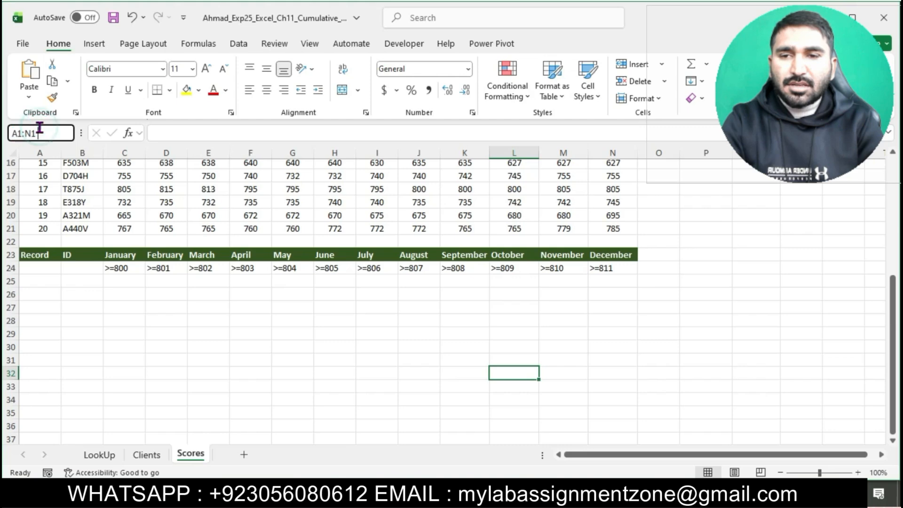
key(Return)
key(ctrl+c)
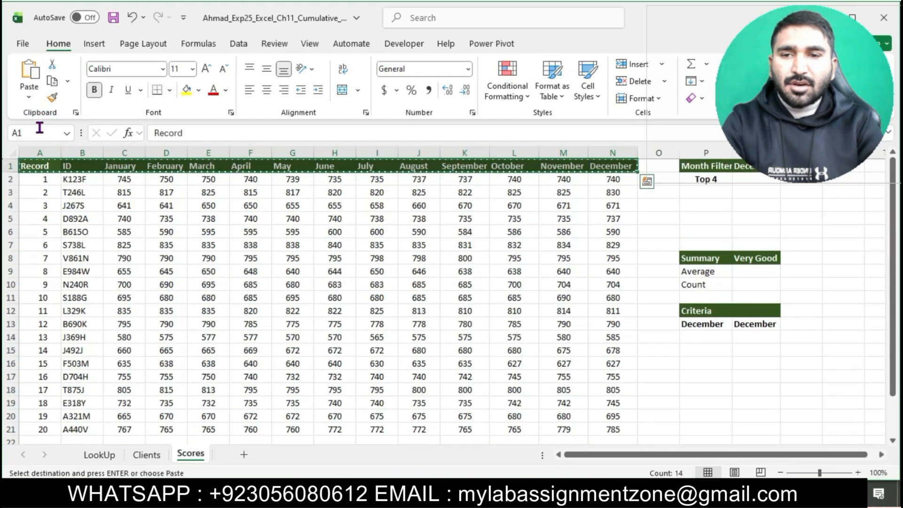
Check step 11's destination in Word, and paste the copied headings at cell A26 of the Scores worksheet in Excel.
key(alt+Tab)
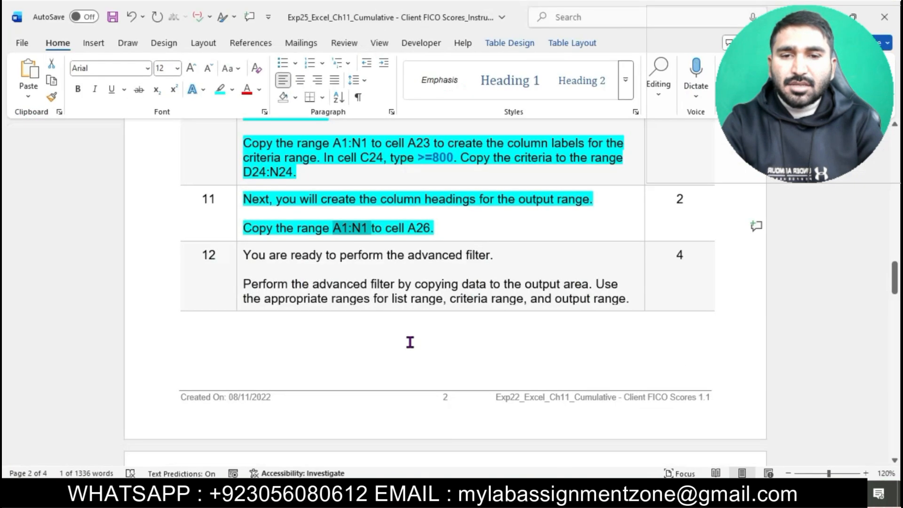
drag(386, 228, 429, 228)
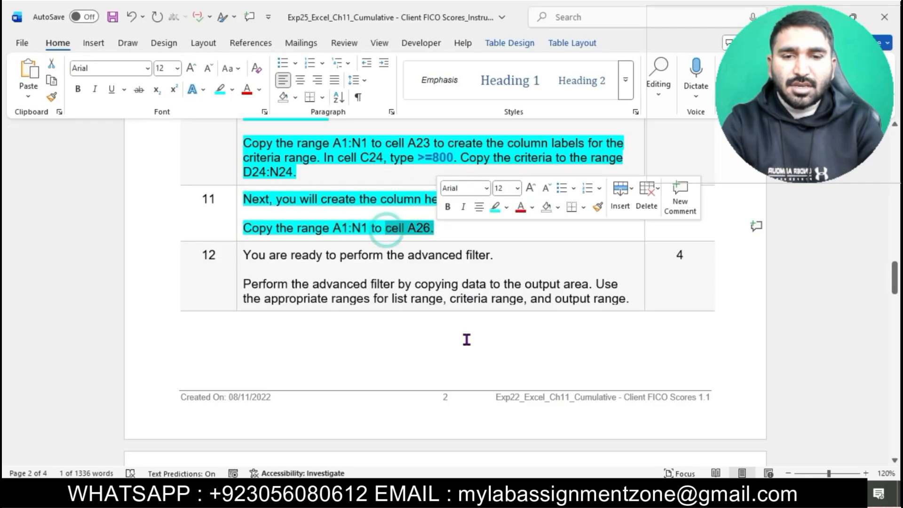
key(alt+Tab)
scroll(404, 316, down, 3)
scroll(404, 316, down, 3)
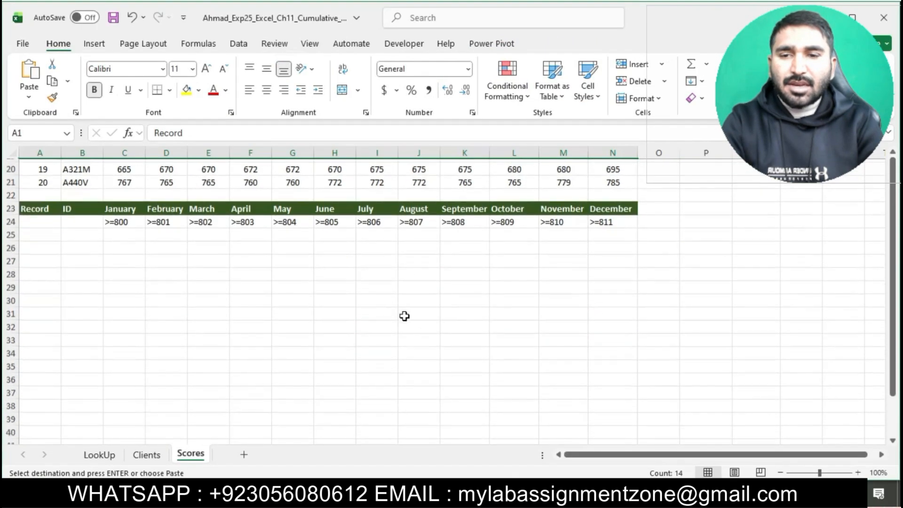
click(36, 250)
key(ctrl+v)
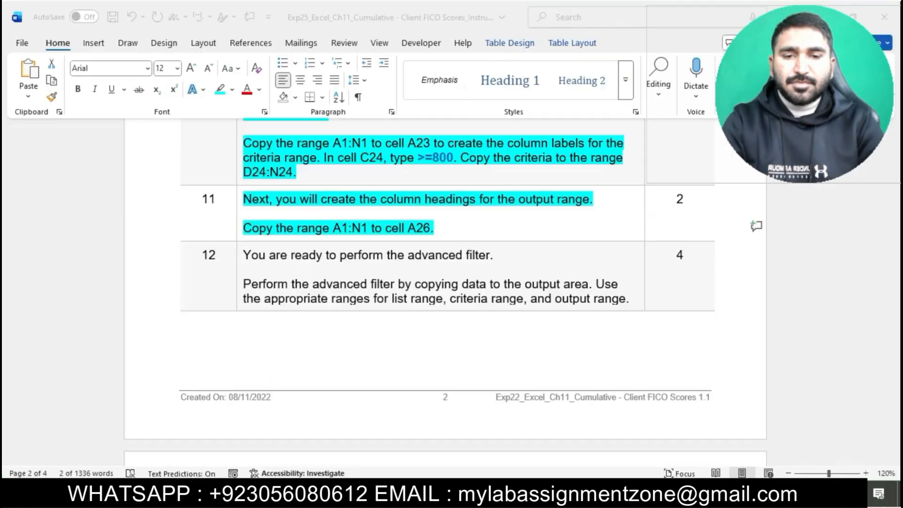
Switch to Word, highlight all instructions from step 12 through the end of the table in turquoise, and look over the highlighted document.
key(alt+Tab)
click(481, 235)
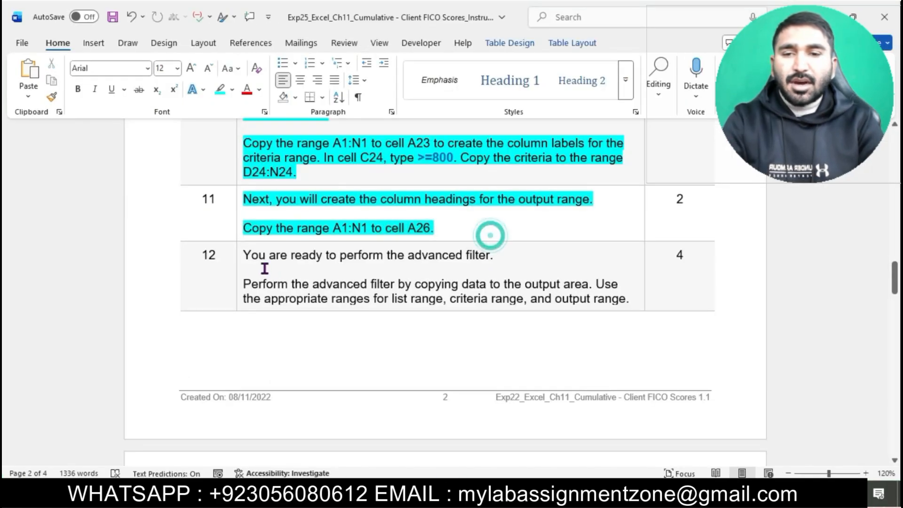
click(238, 257)
drag(238, 257, 306, 487)
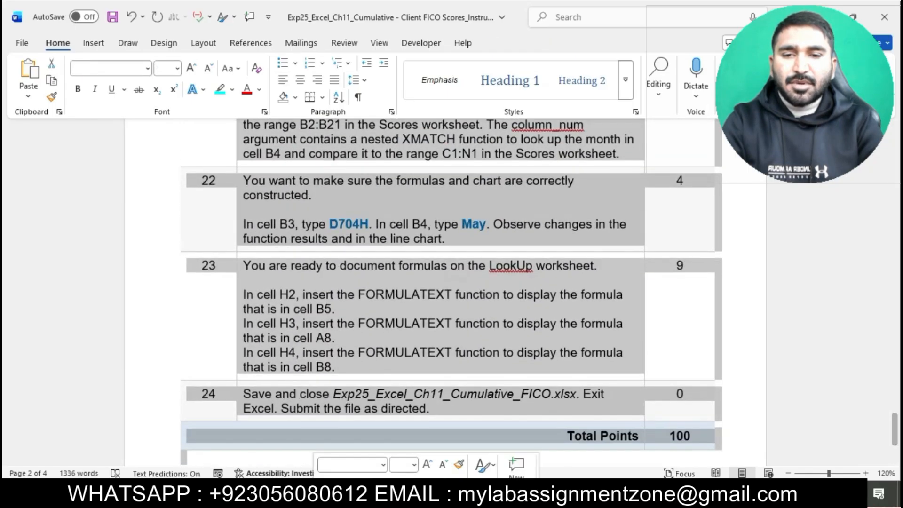
click(372, 484)
click(544, 405)
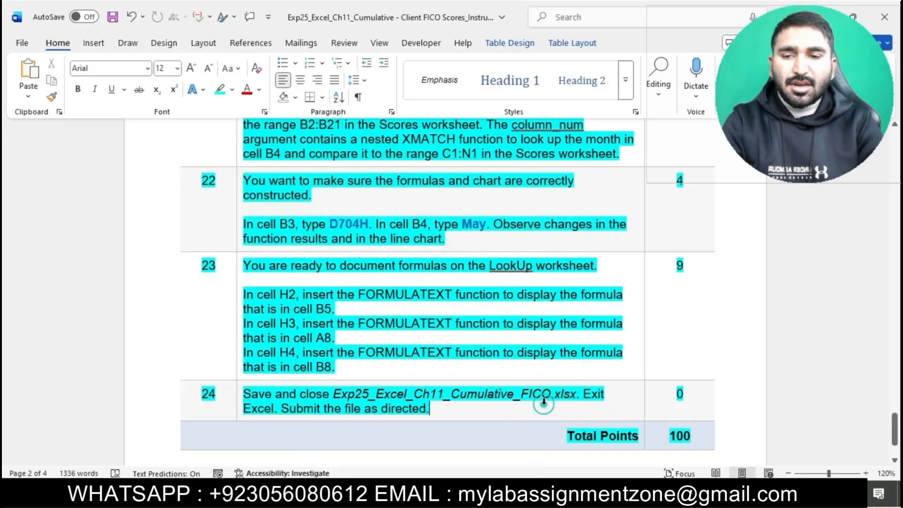
scroll(544, 405, down, 3)
scroll(544, 405, up, 10)
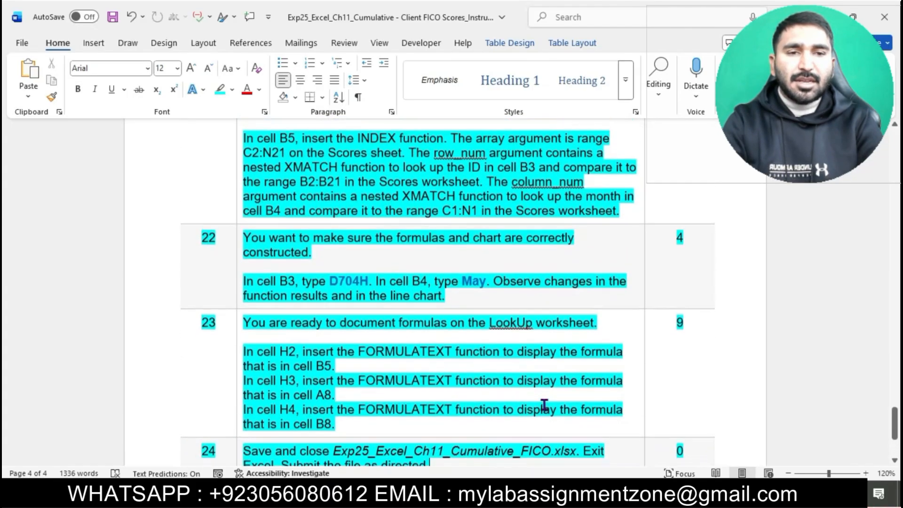
scroll(544, 404, up, 20)
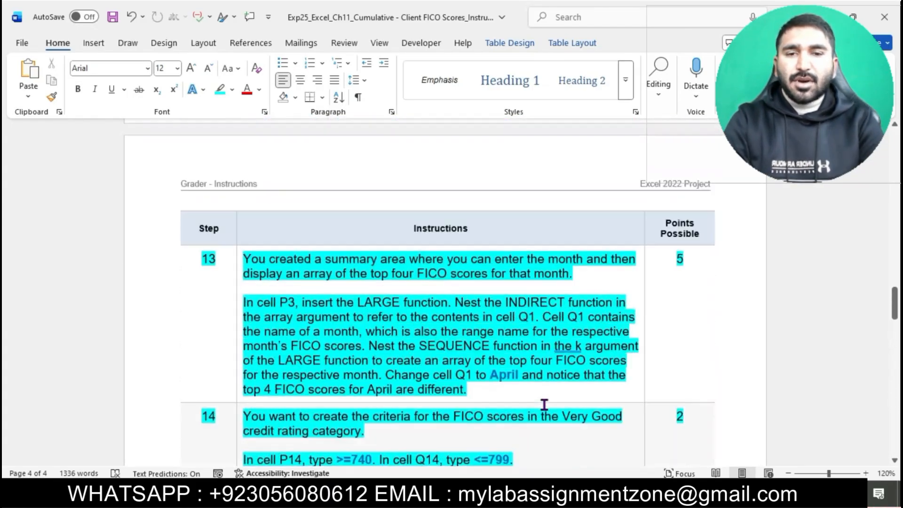
scroll(544, 405, up, 10)
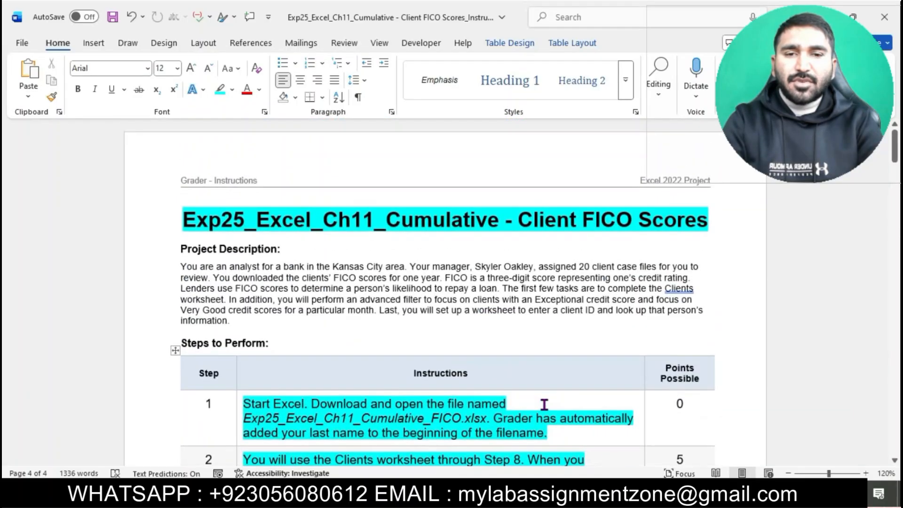
scroll(544, 405, down, 2)
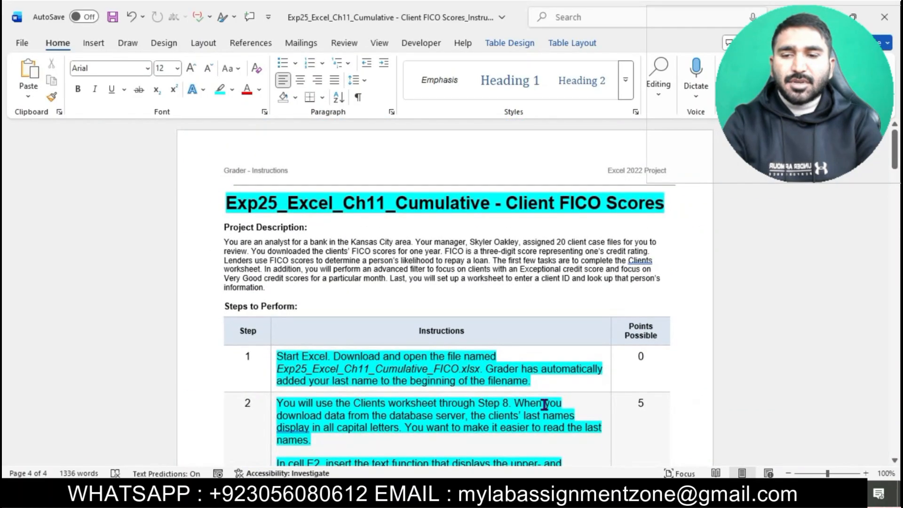